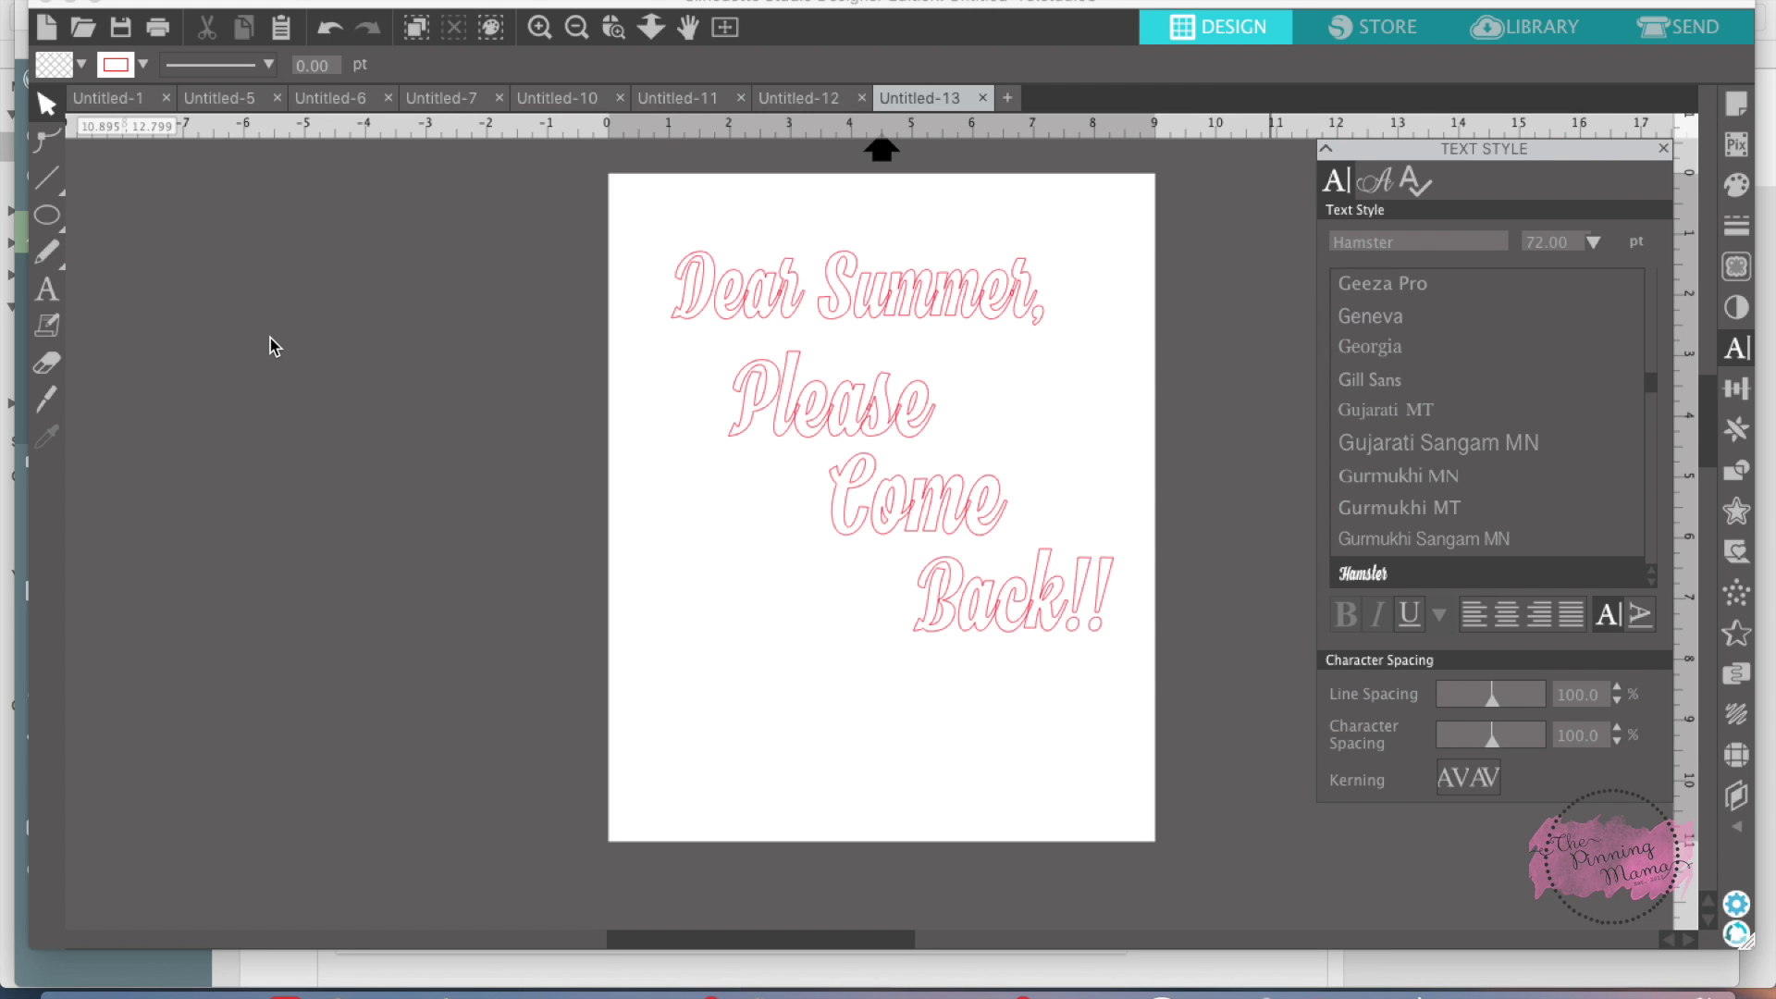
Step: Resize the 'Dear Summer,' line to about 6.98 × 2.10 in and position it across the page top
{"action": "left_click", "coordinate": [854, 290]}
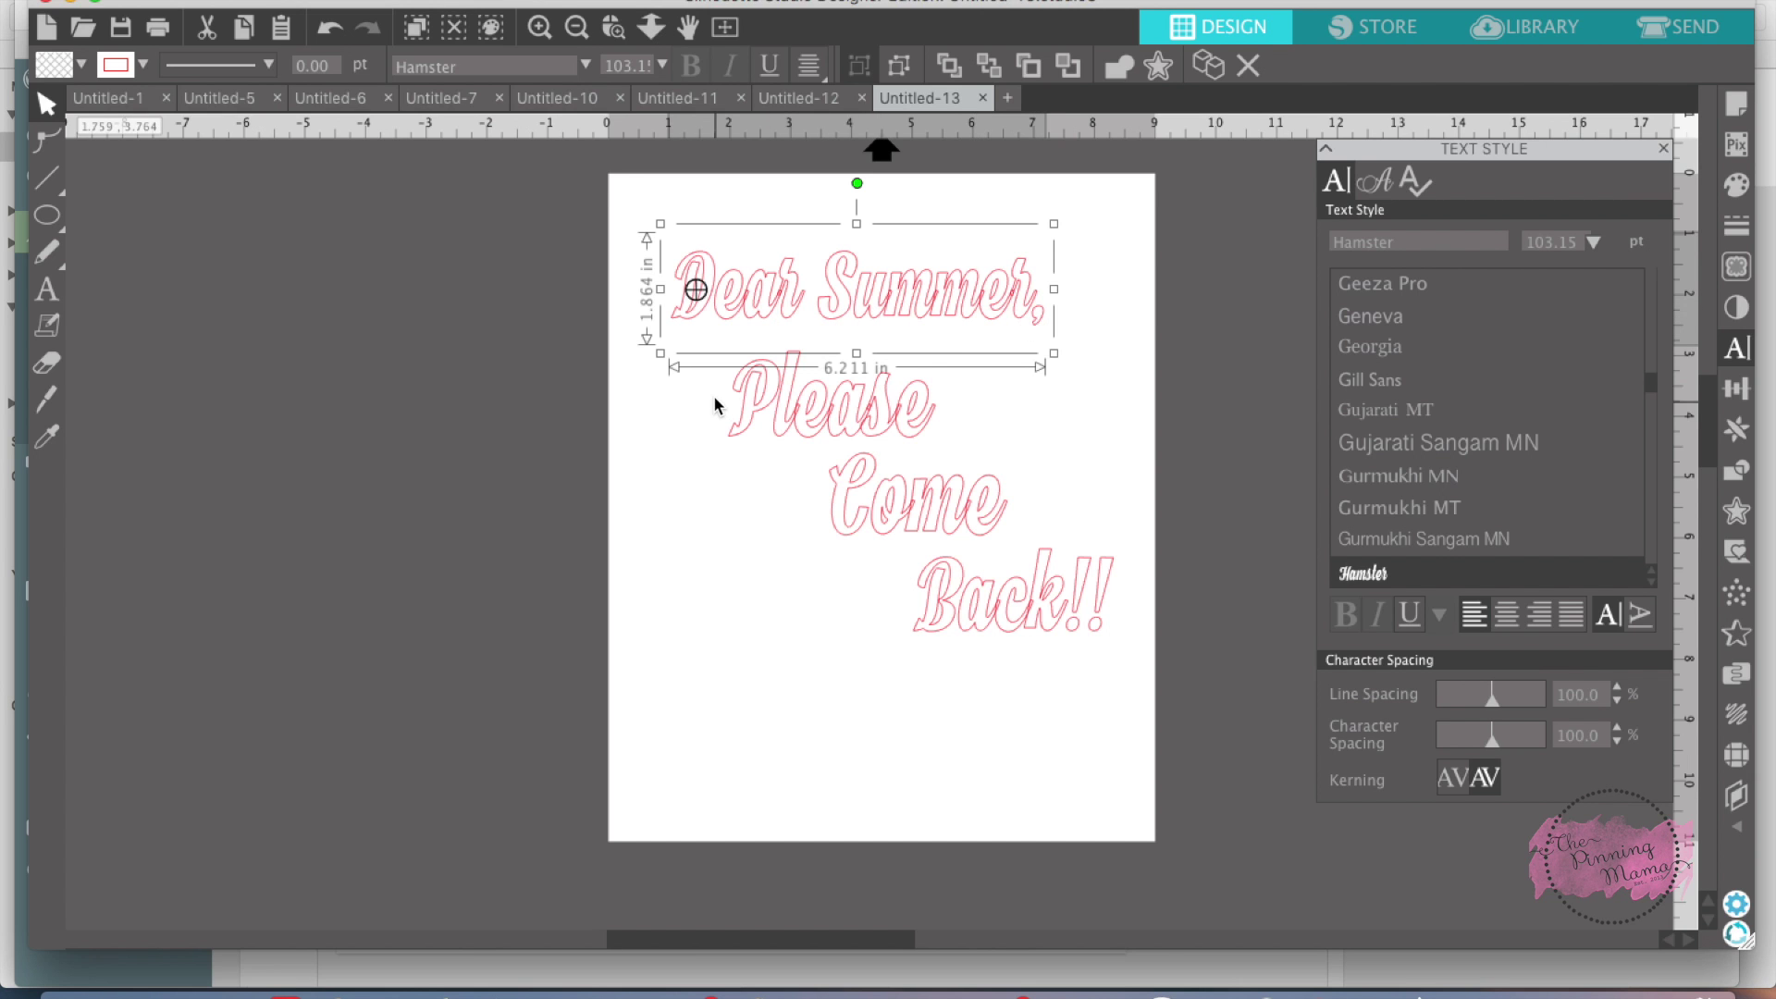
{"action": "left_click_drag", "start_coordinate": [660, 354], "coordinate": [607, 416]}
{"action": "left_click_drag", "start_coordinate": [879, 296], "coordinate": [910, 279]}
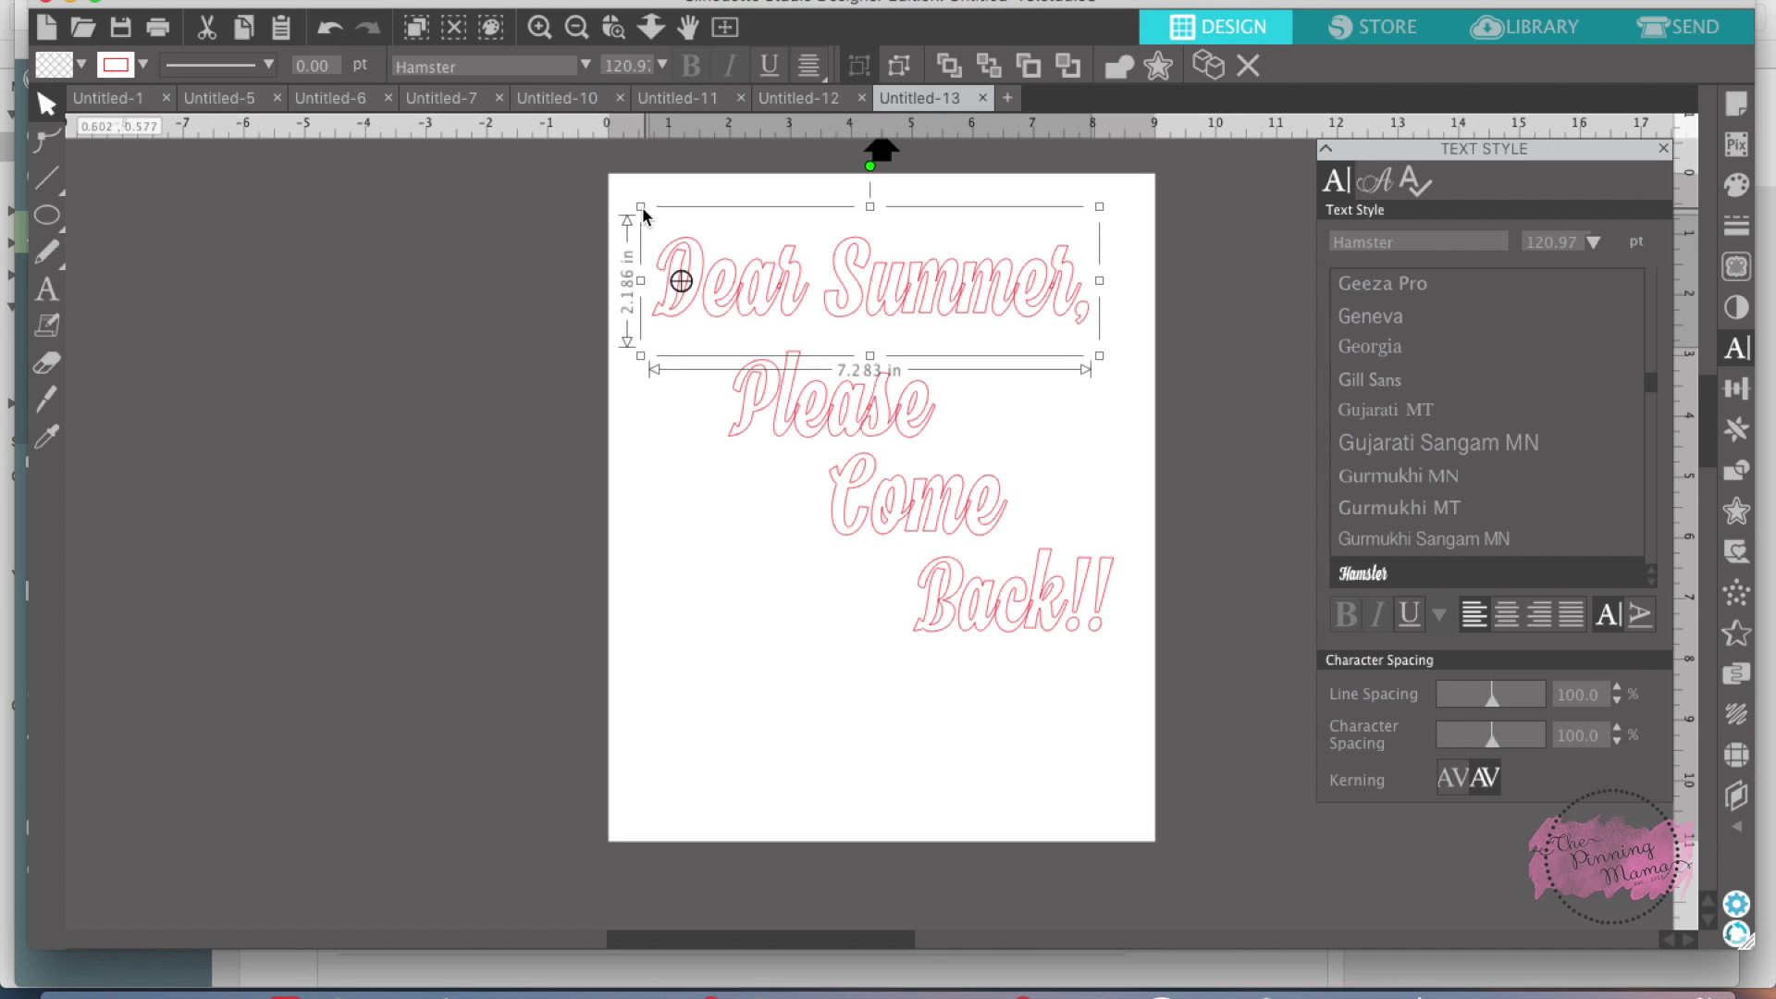
{"action": "left_click_drag", "start_coordinate": [641, 207], "coordinate": [660, 215]}
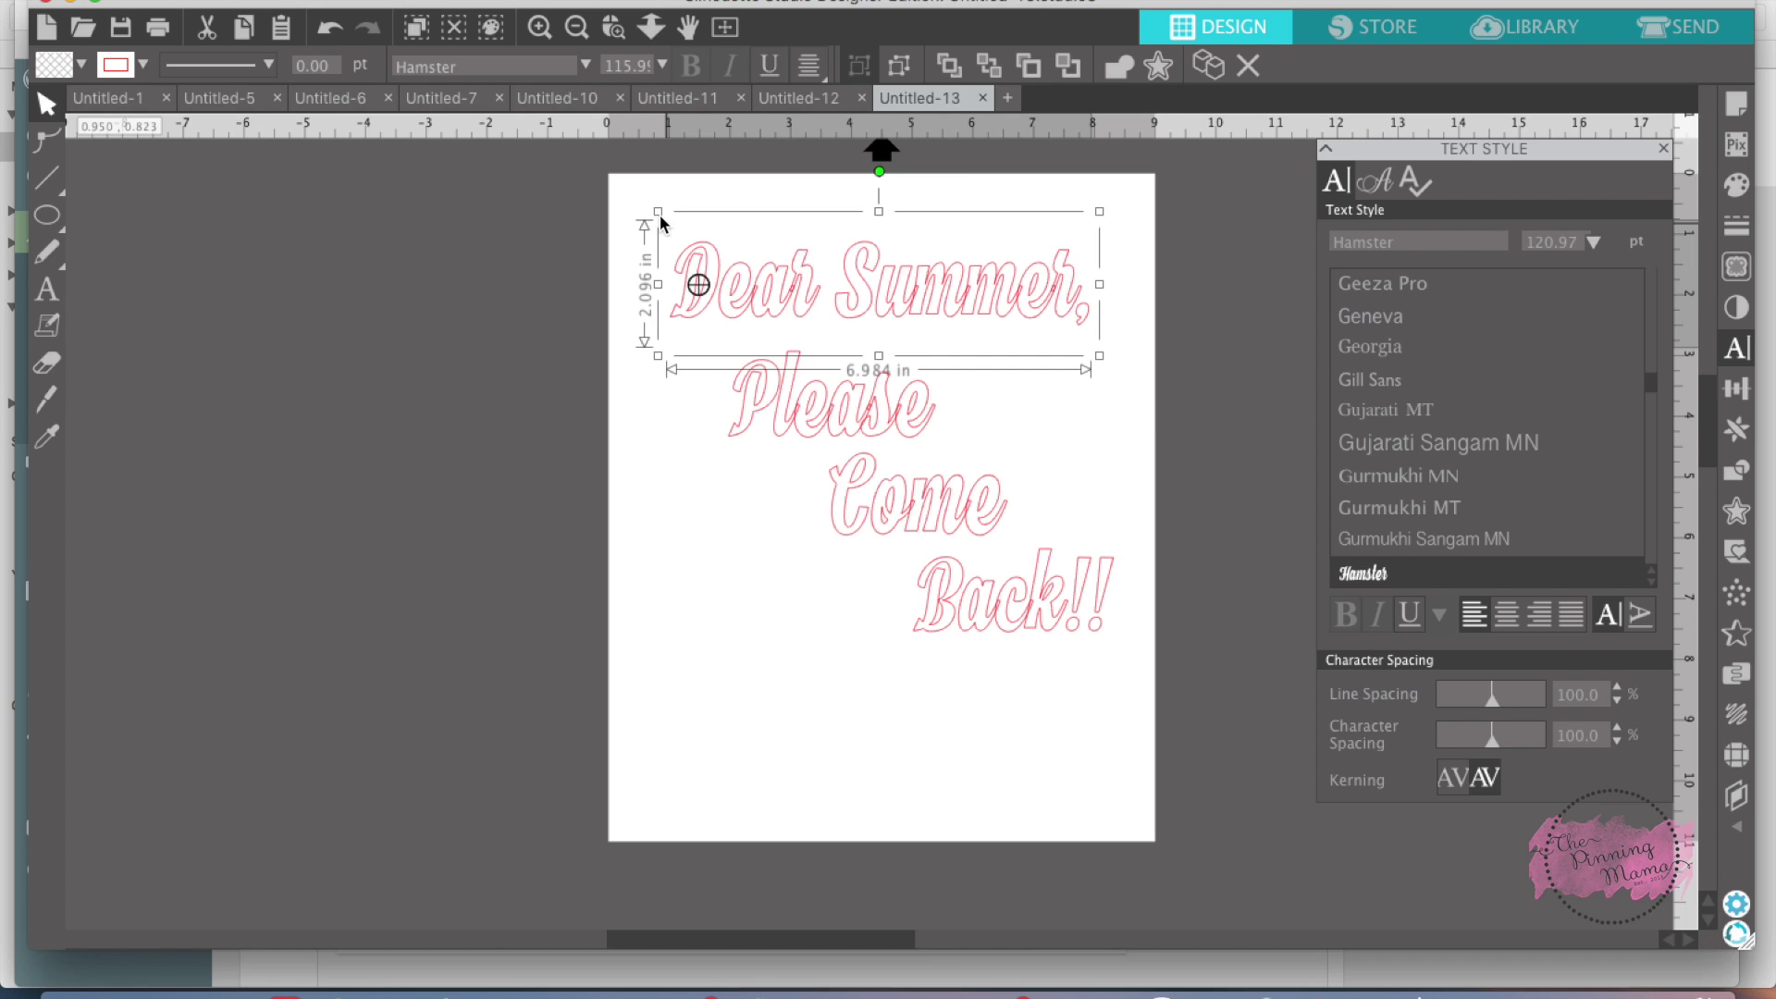
{"action": "left_click", "coordinate": [646, 418]}
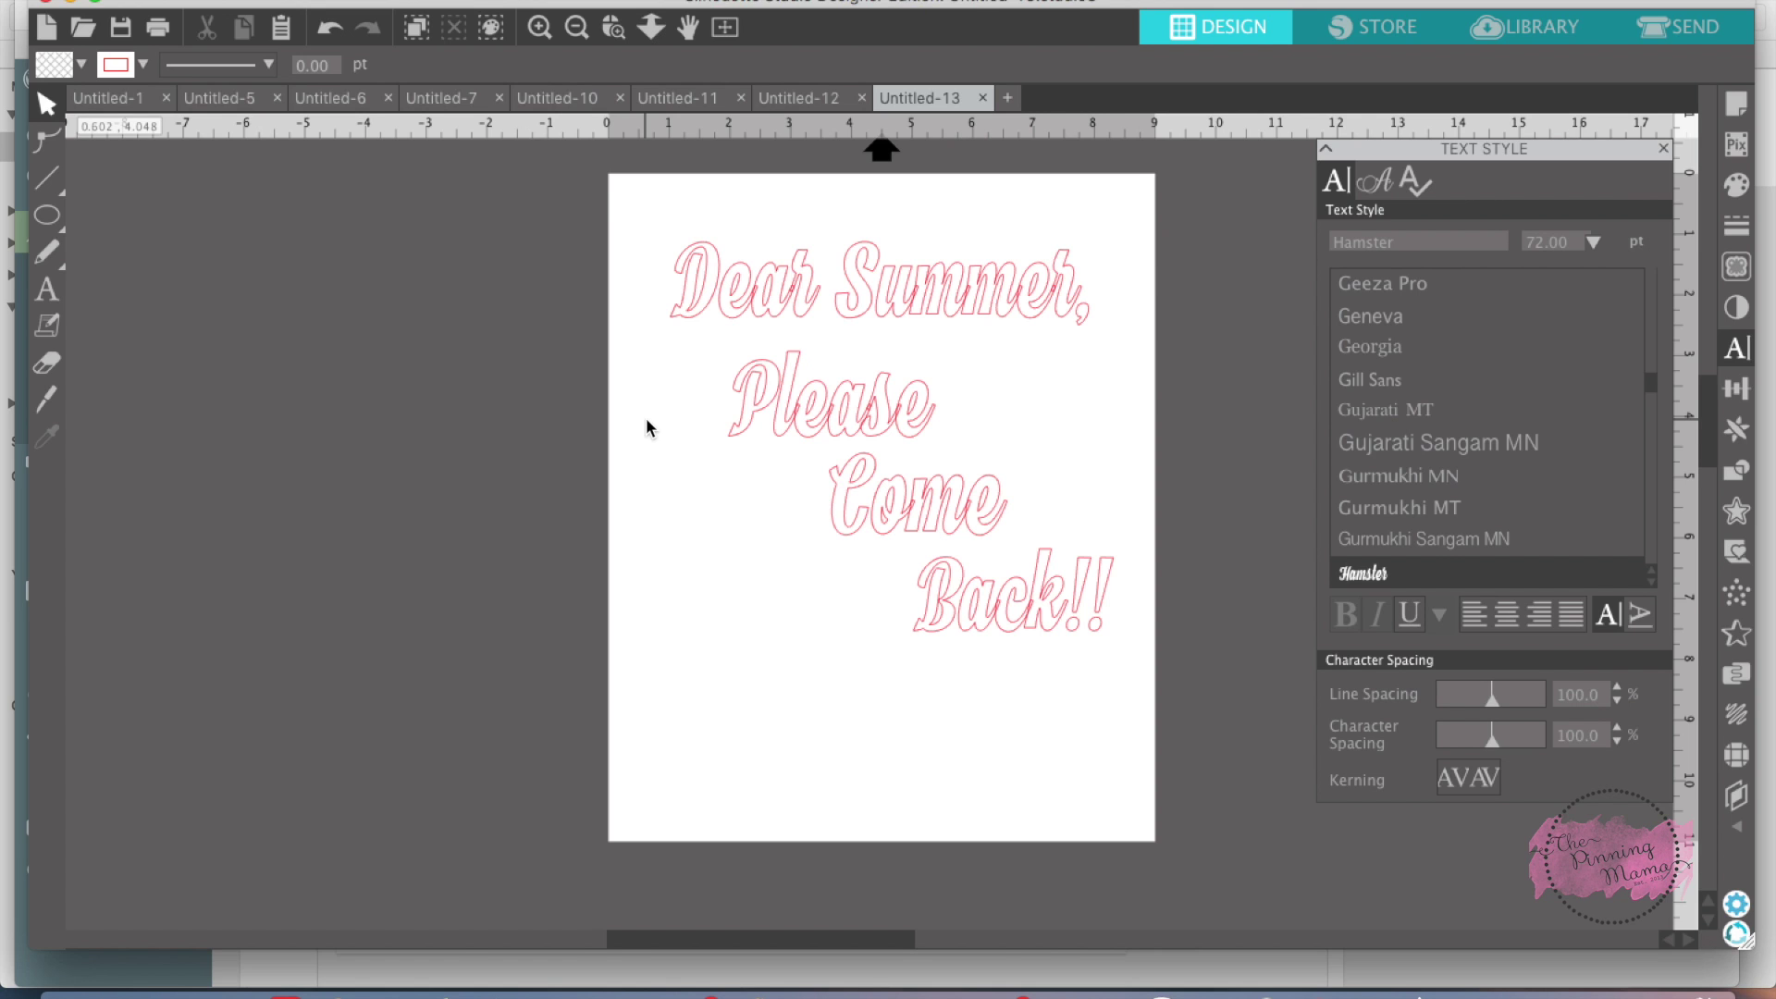
Step: Select the 'Dear Summer,', 'Please', 'Come' and 'Back!!' lines together and weld them
{"action": "left_click", "coordinate": [1738, 471]}
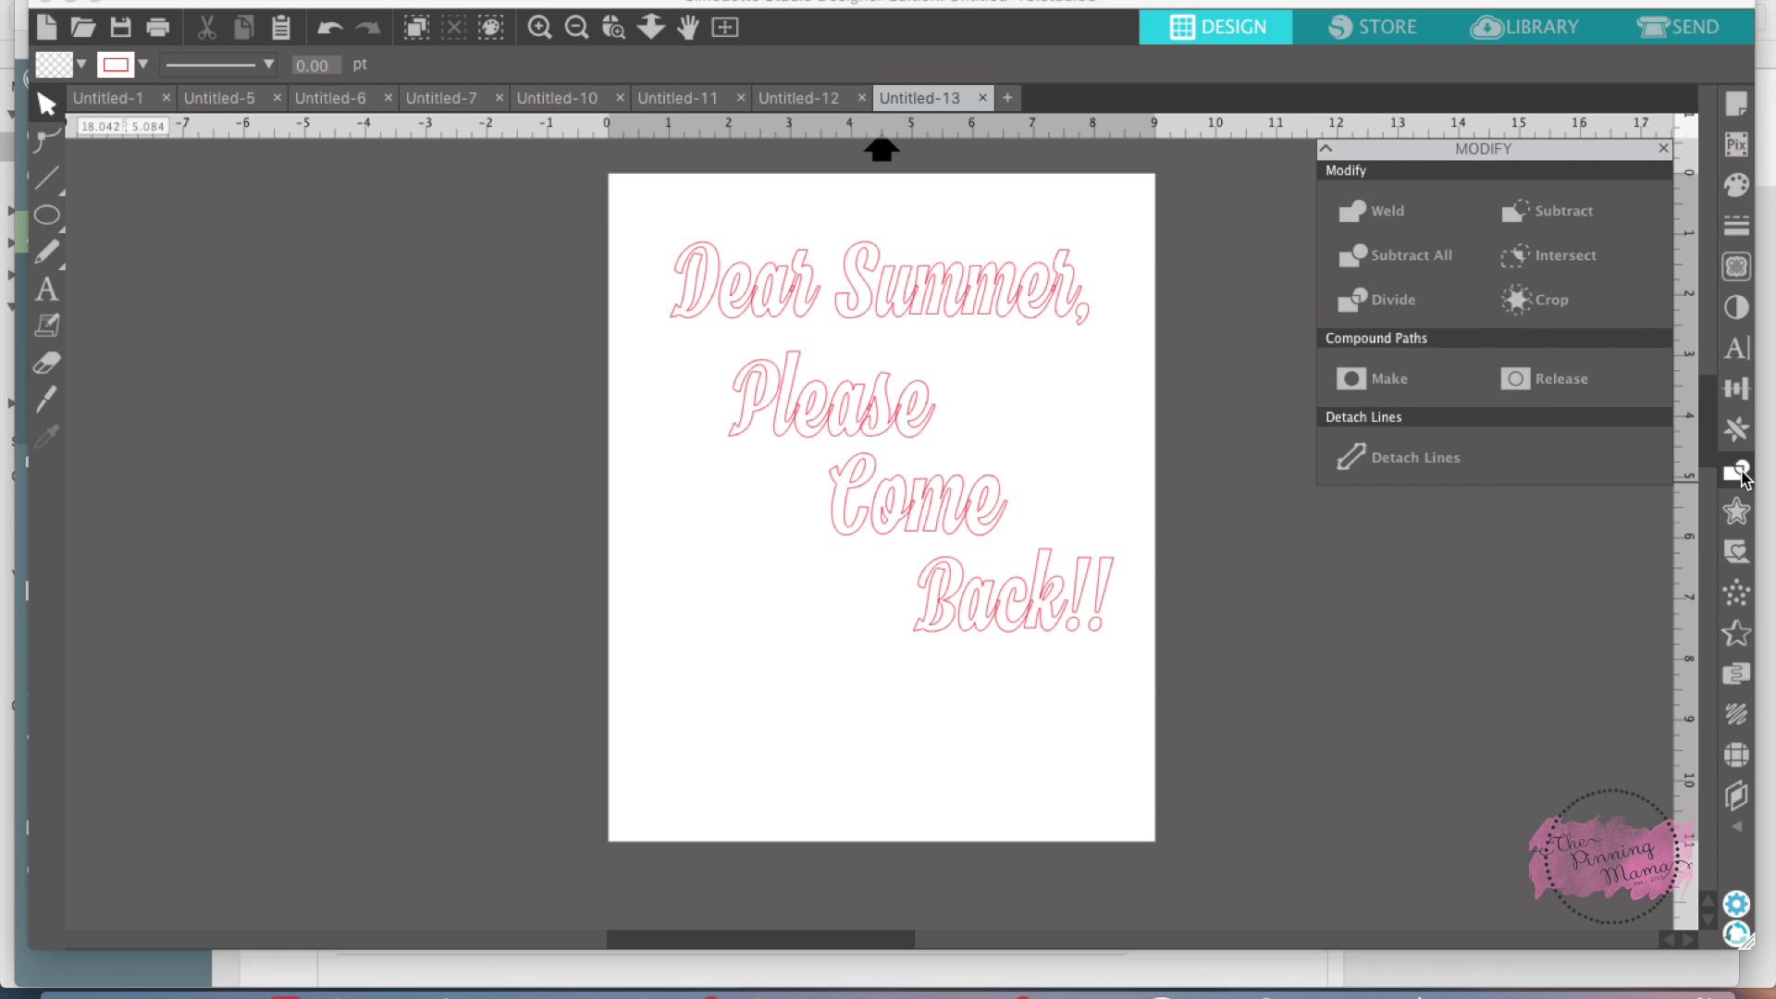
{"action": "left_click", "coordinate": [680, 283]}
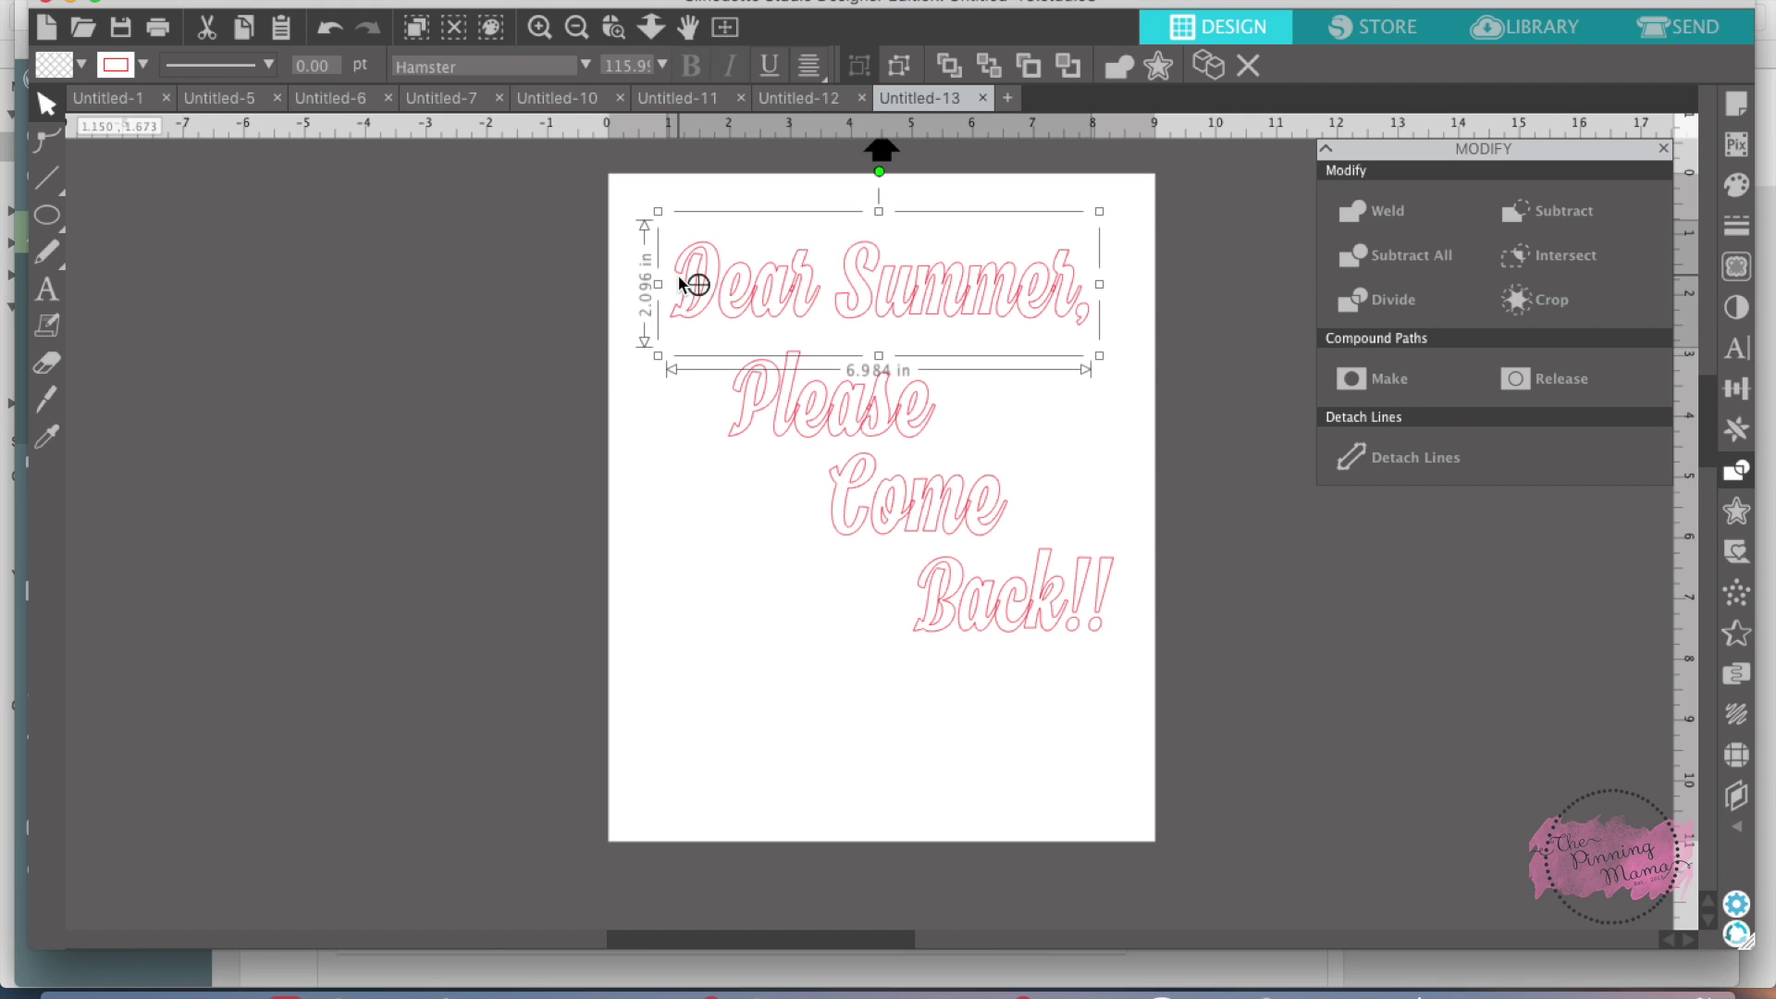
{"action": "left_click", "coordinate": [798, 405], "text": "shift"}
{"action": "left_click", "coordinate": [968, 540], "text": "shift"}
{"action": "left_click", "coordinate": [1047, 620], "text": "shift"}
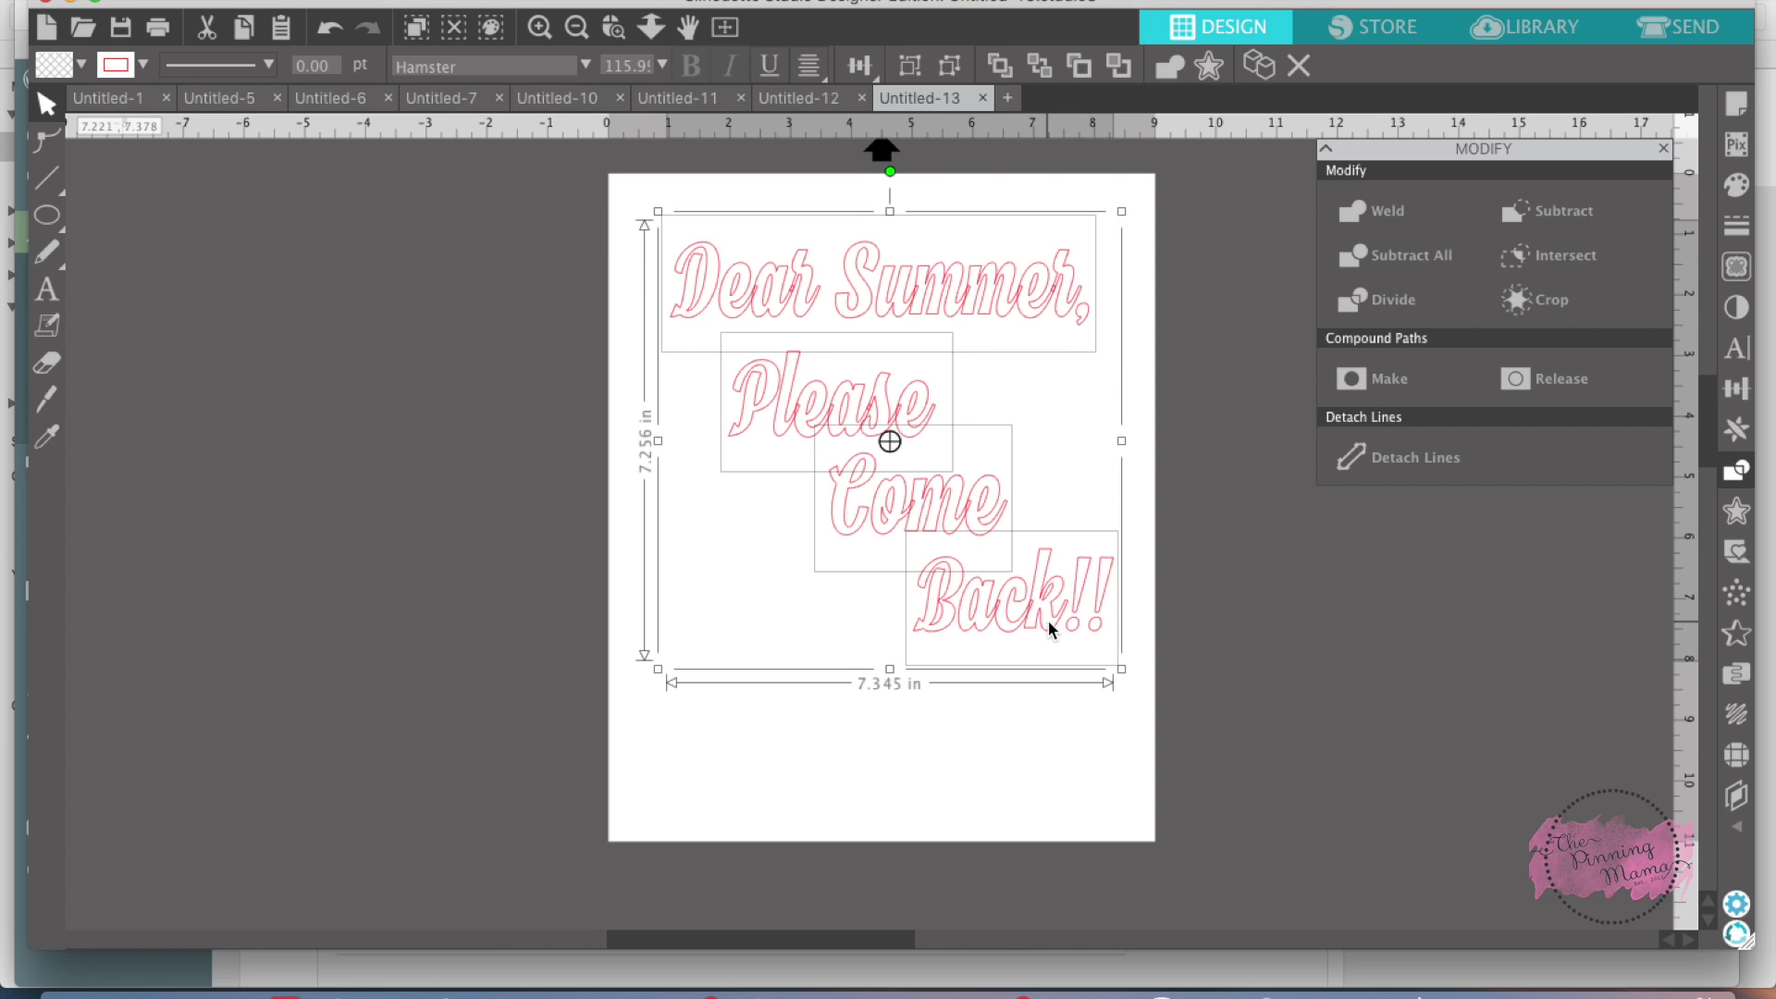
{"action": "left_click", "coordinate": [1391, 230]}
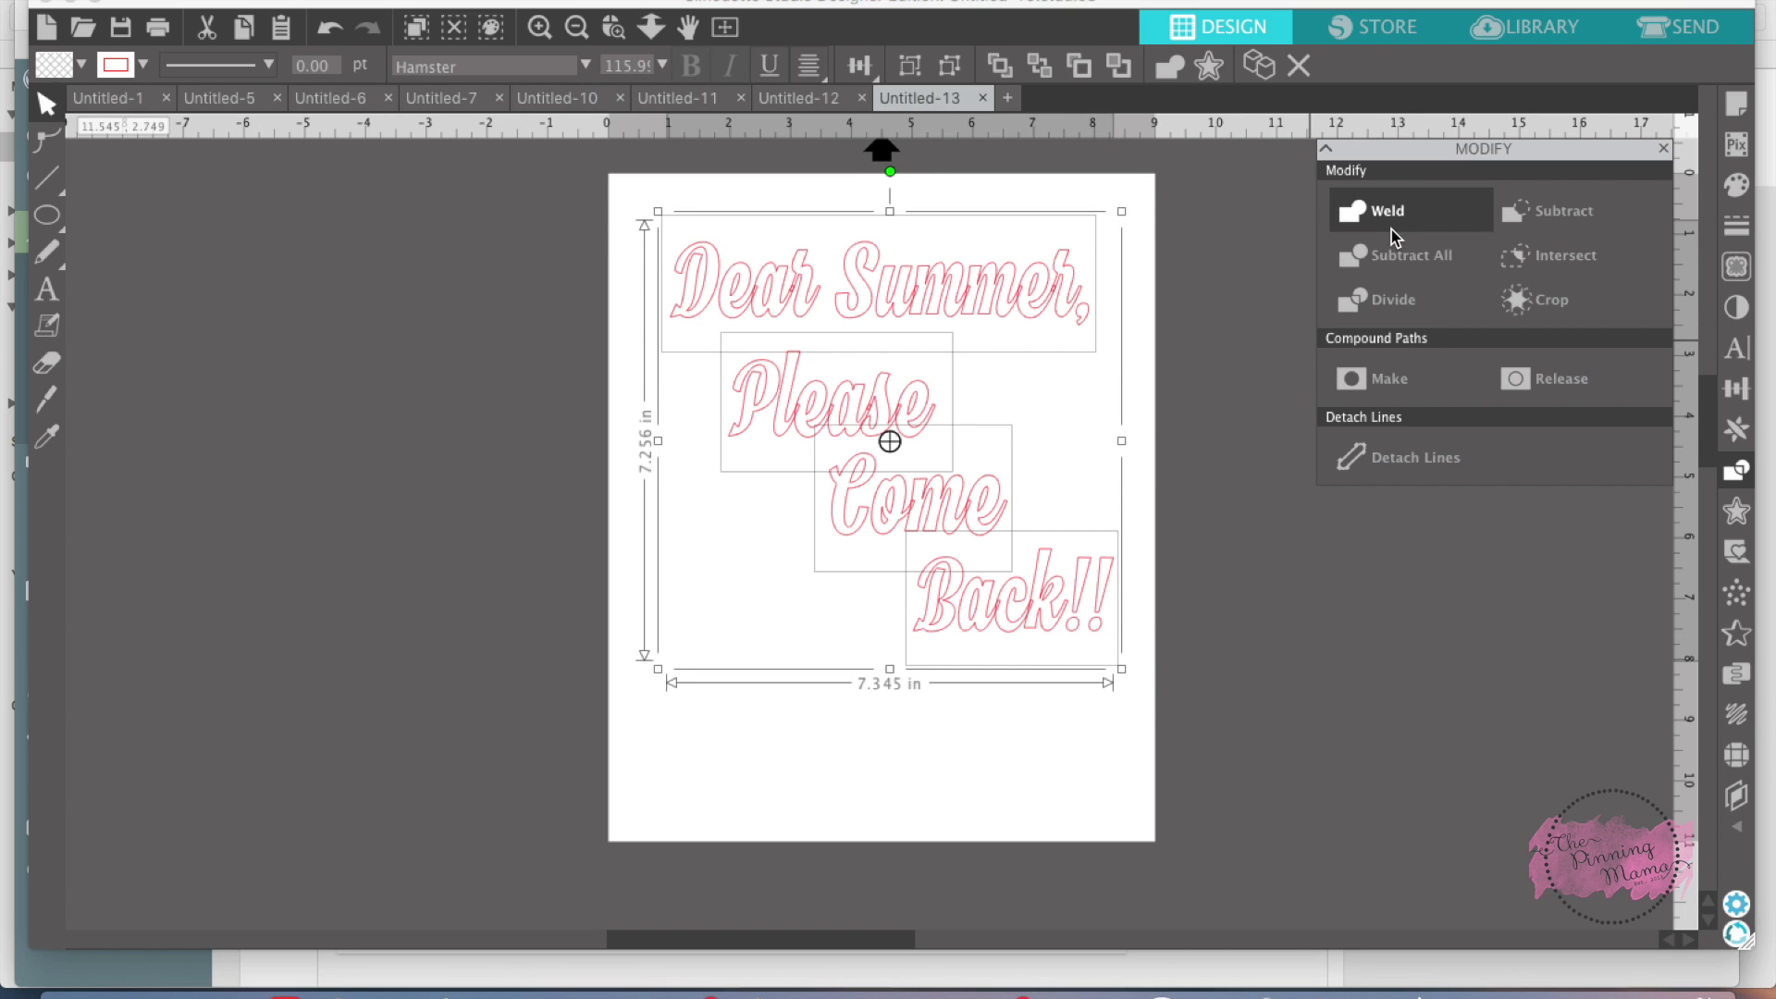
{"action": "left_click", "coordinate": [1034, 438]}
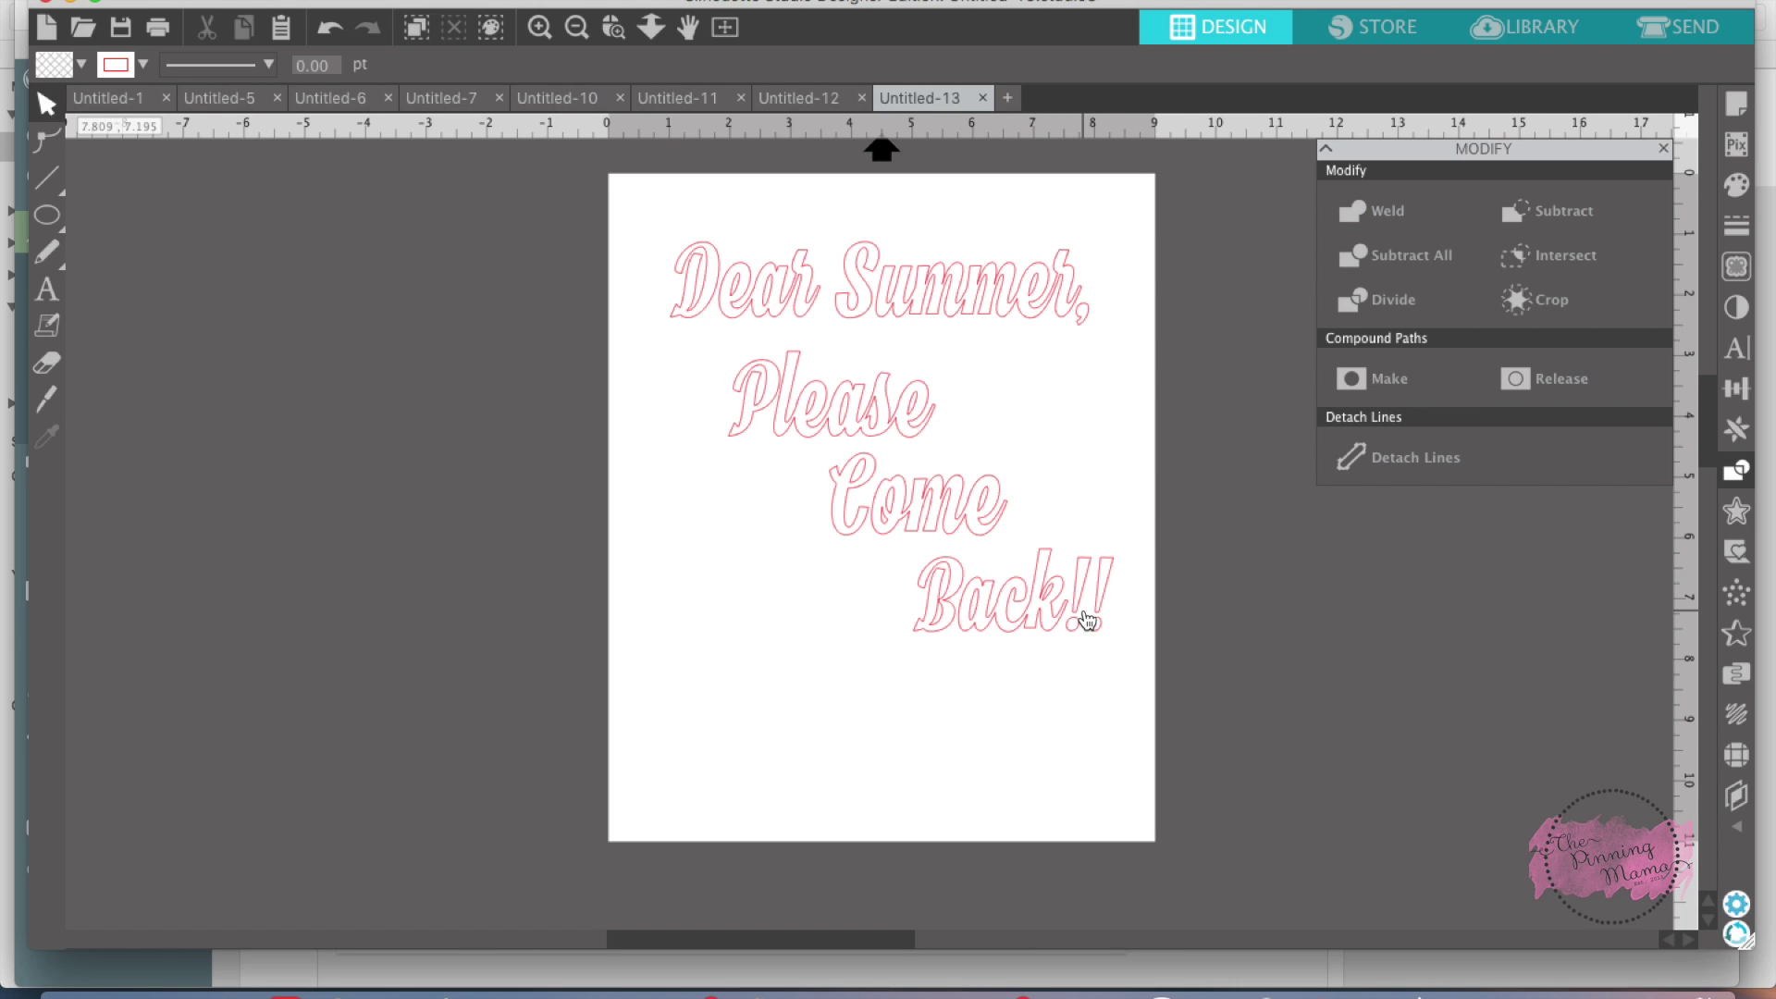
{"action": "left_click", "coordinate": [990, 304]}
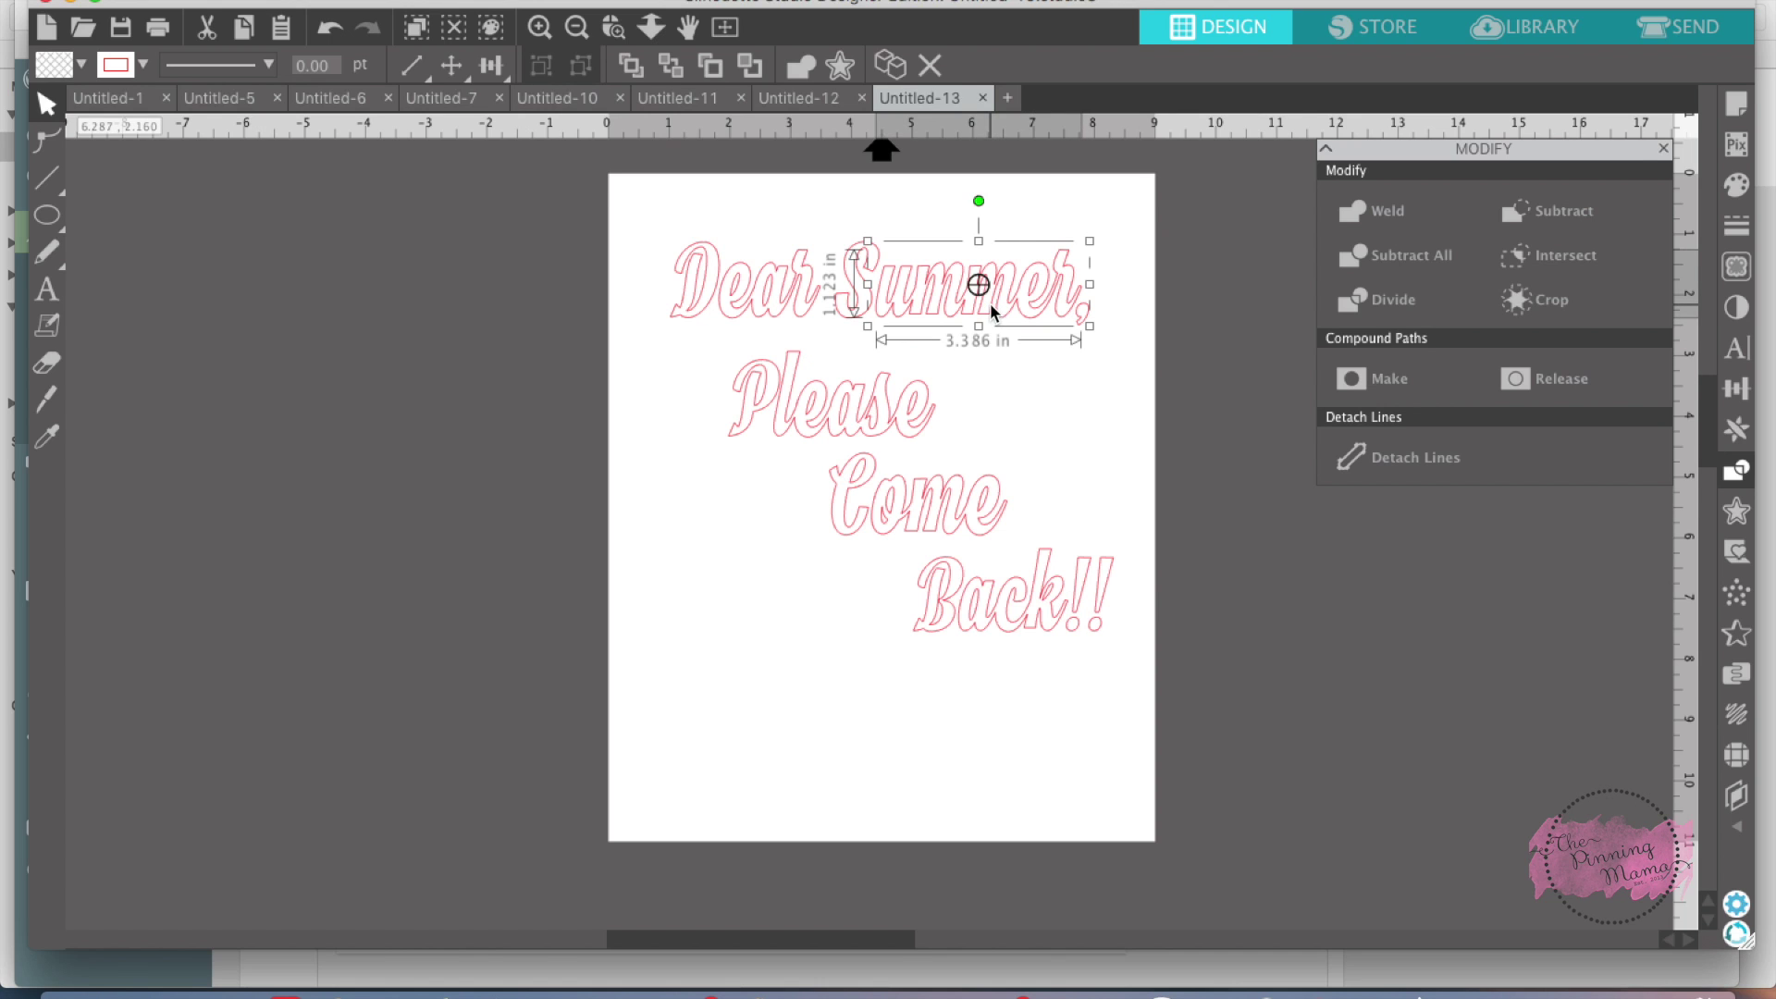
{"action": "left_click", "coordinate": [786, 309]}
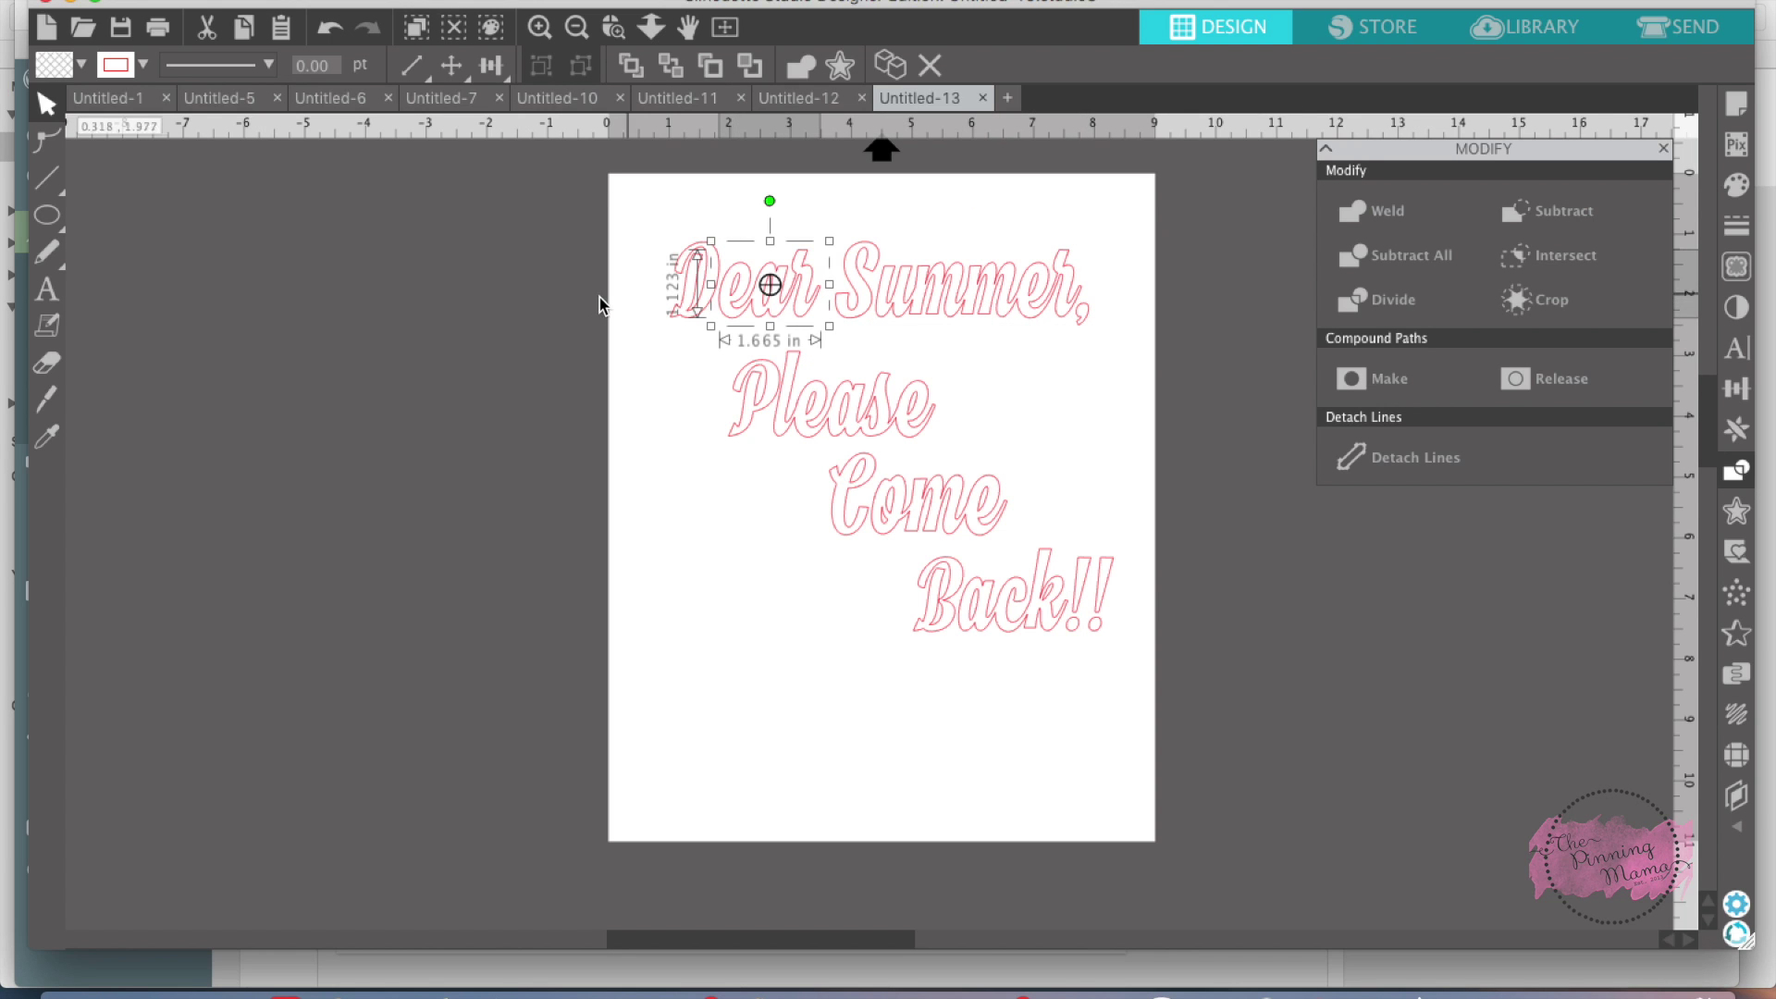
{"action": "left_click", "coordinate": [698, 411]}
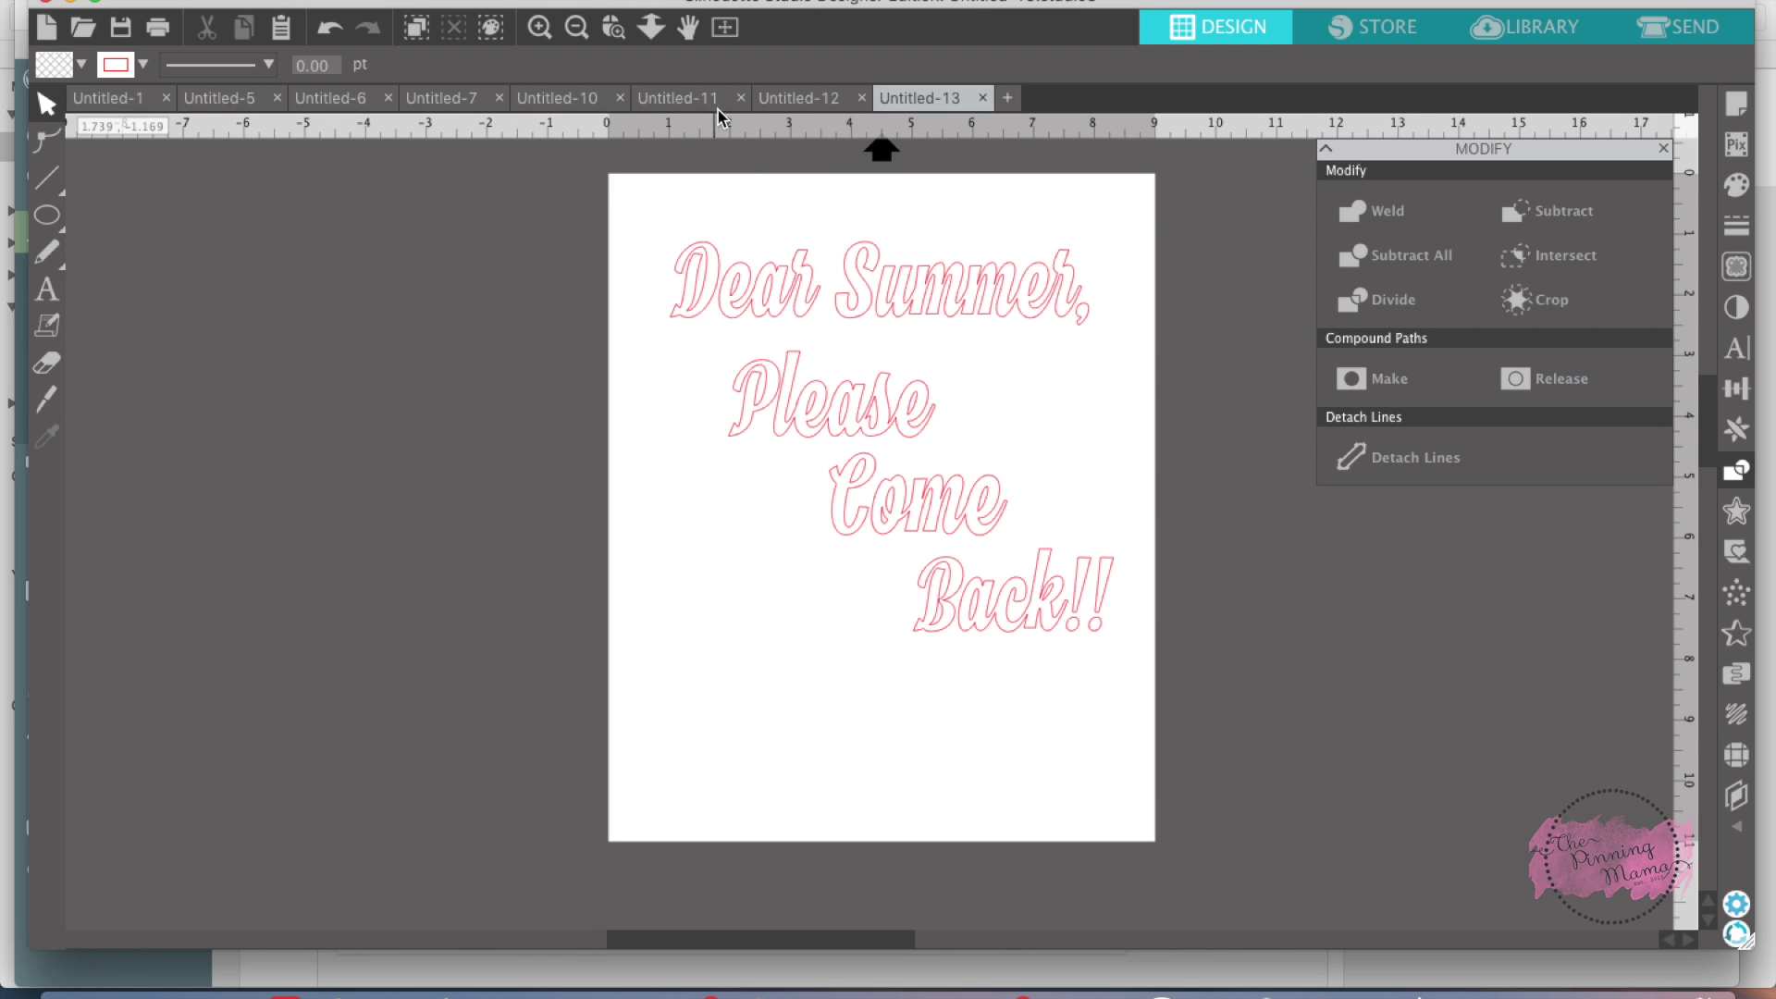
{"action": "left_click", "coordinate": [692, 99]}
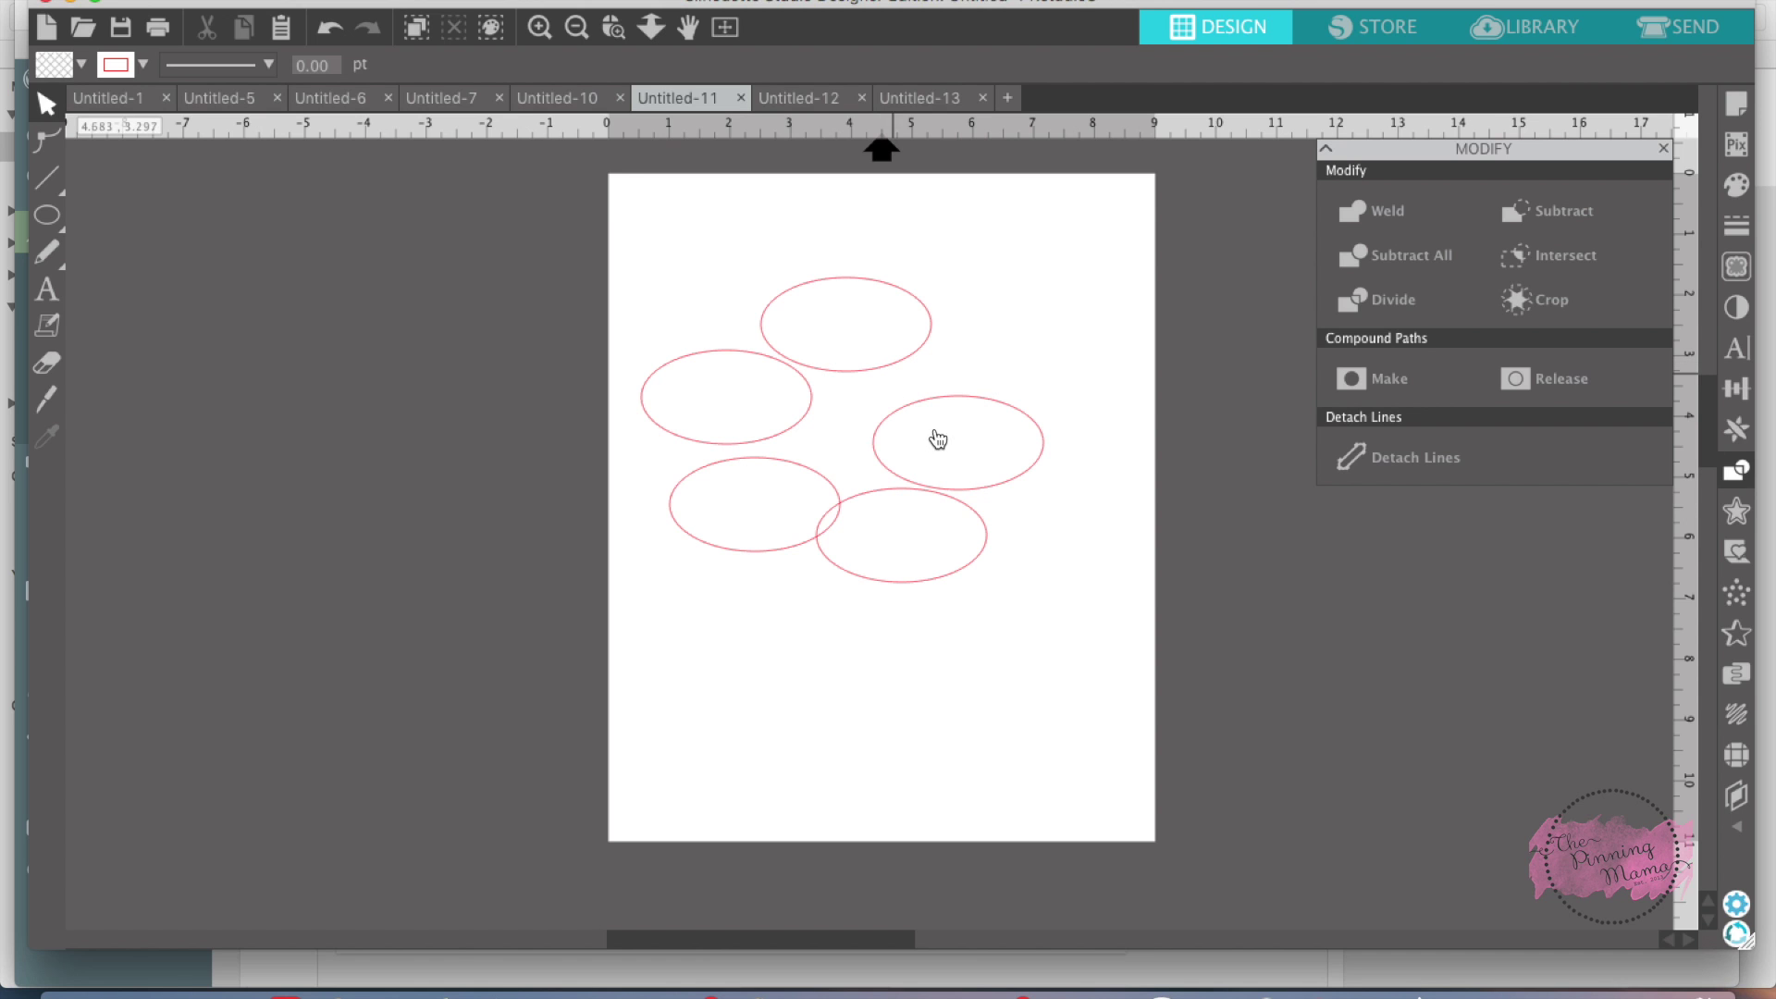
Step: Turn the top ellipse upright by 90° and tilt the right ellipse about 30° against it
{"action": "left_click", "coordinate": [880, 366]}
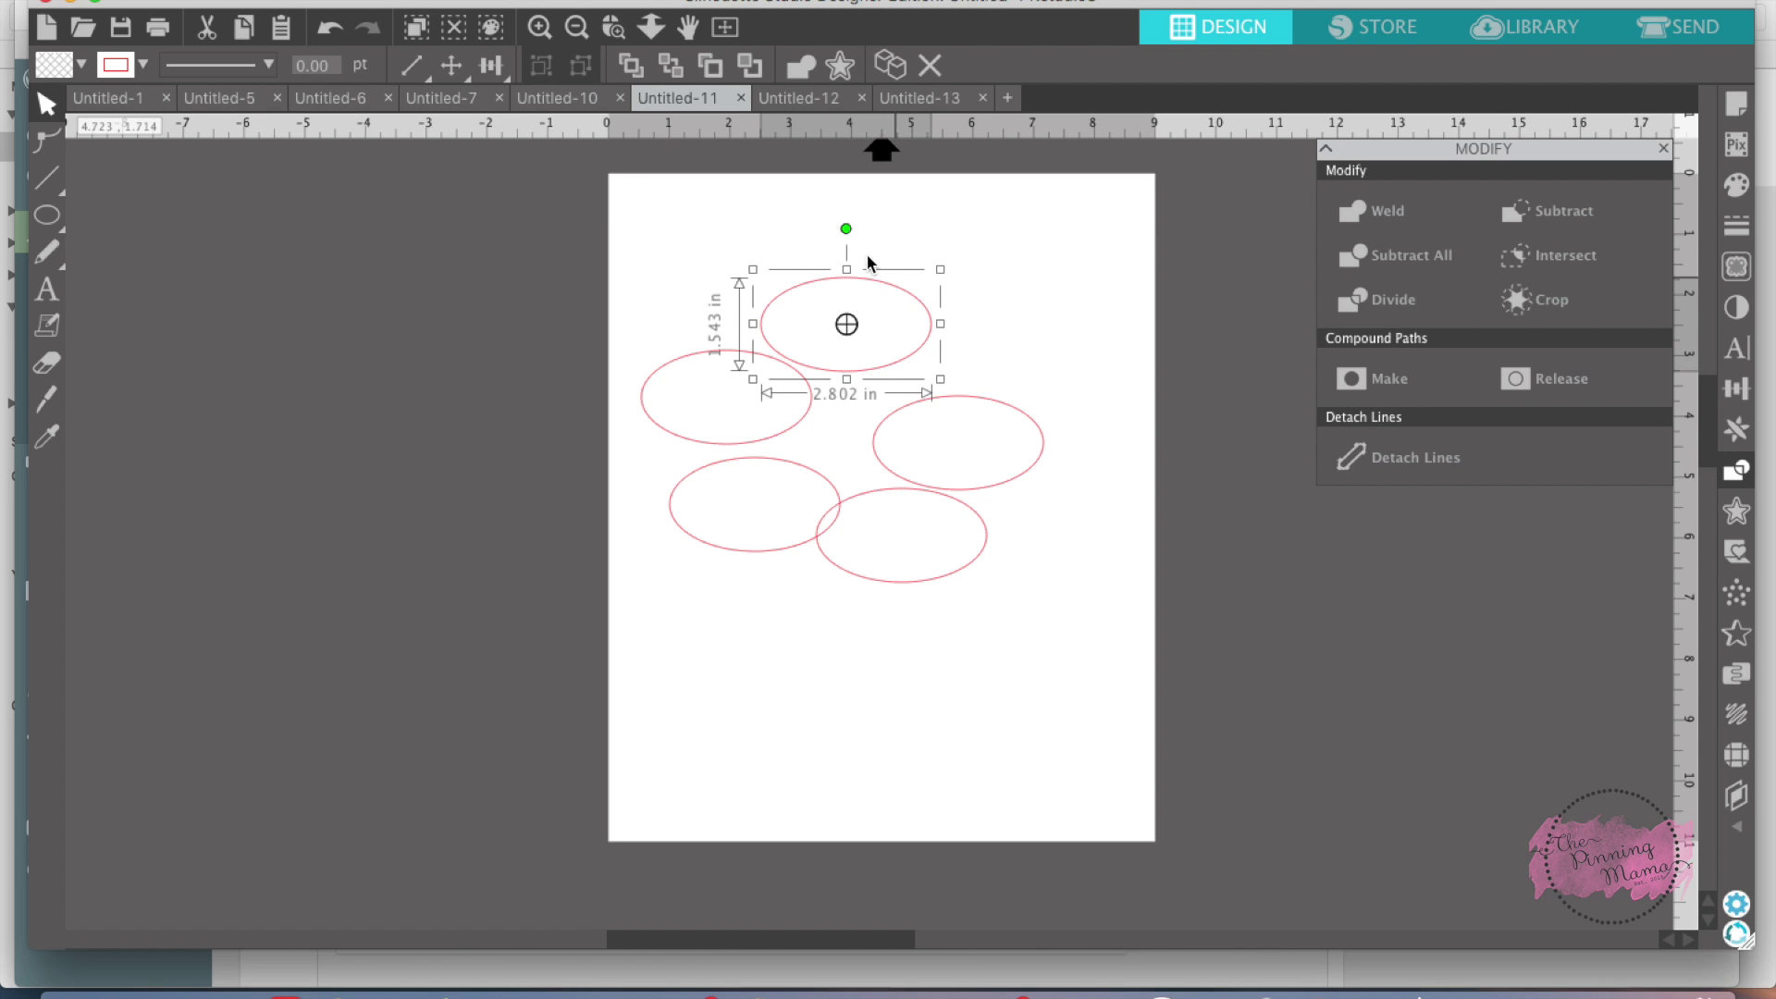
{"action": "left_click_drag", "start_coordinate": [845, 229], "coordinate": [756, 323]}
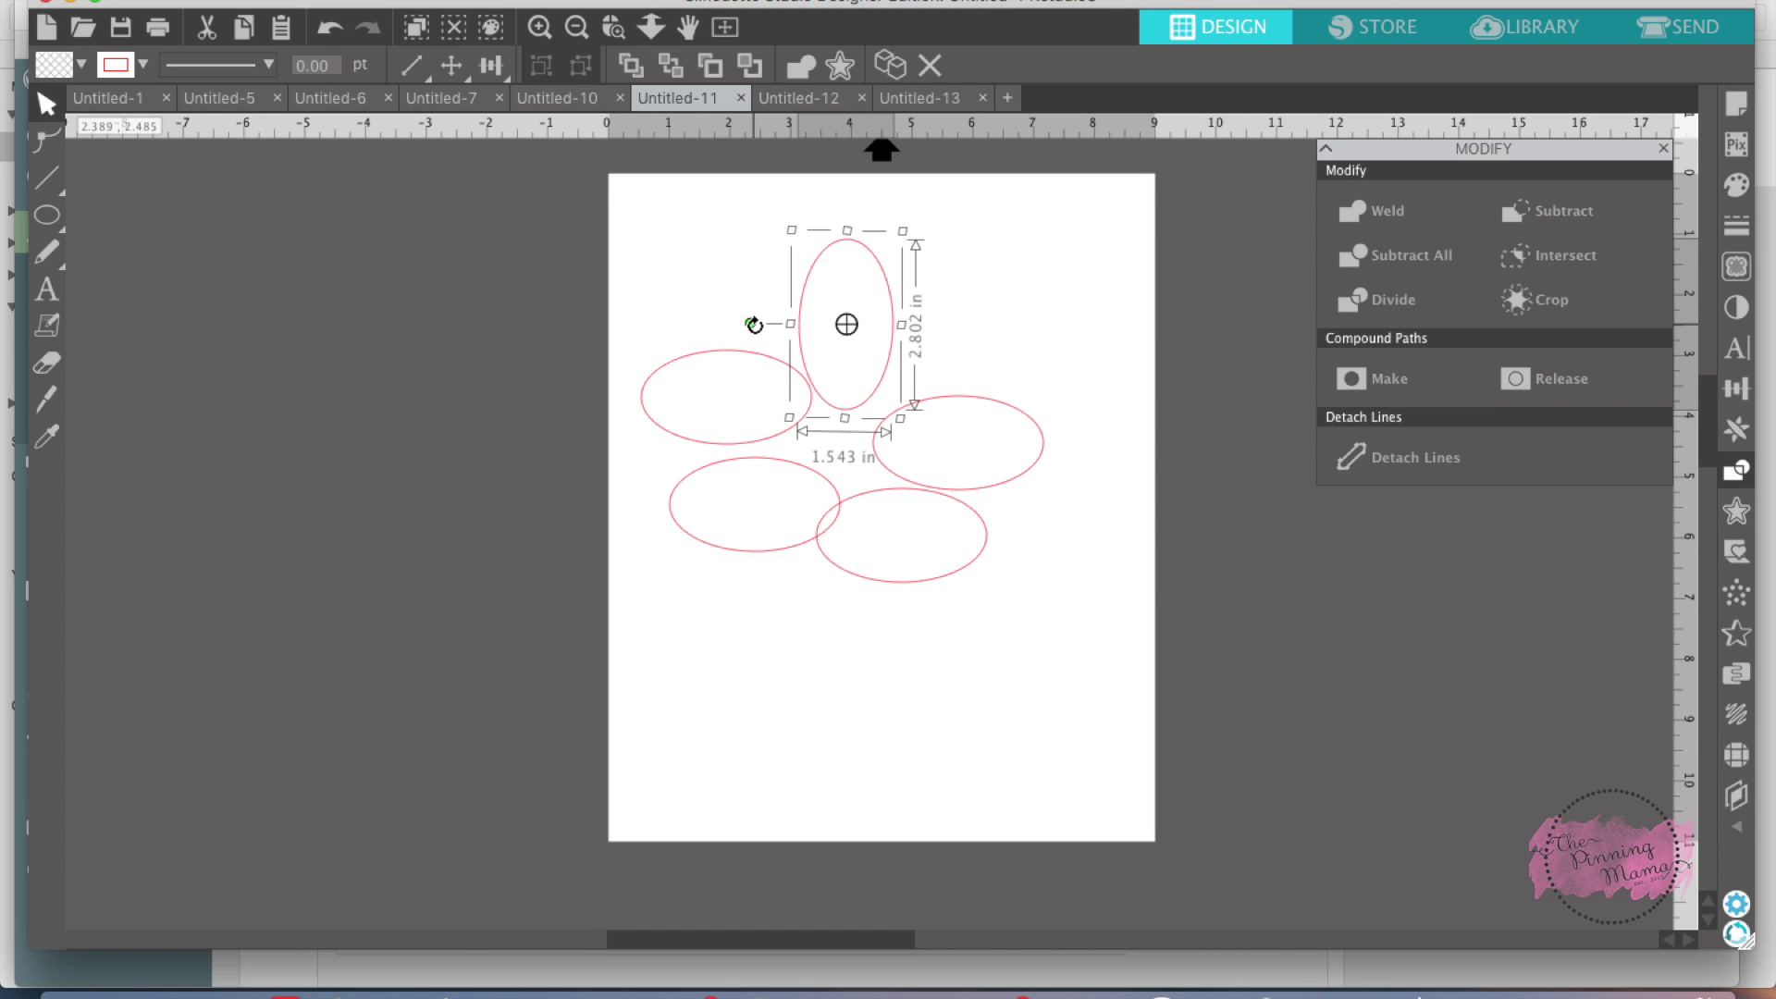
{"action": "left_click", "coordinate": [960, 430]}
{"action": "left_click", "coordinate": [963, 398]}
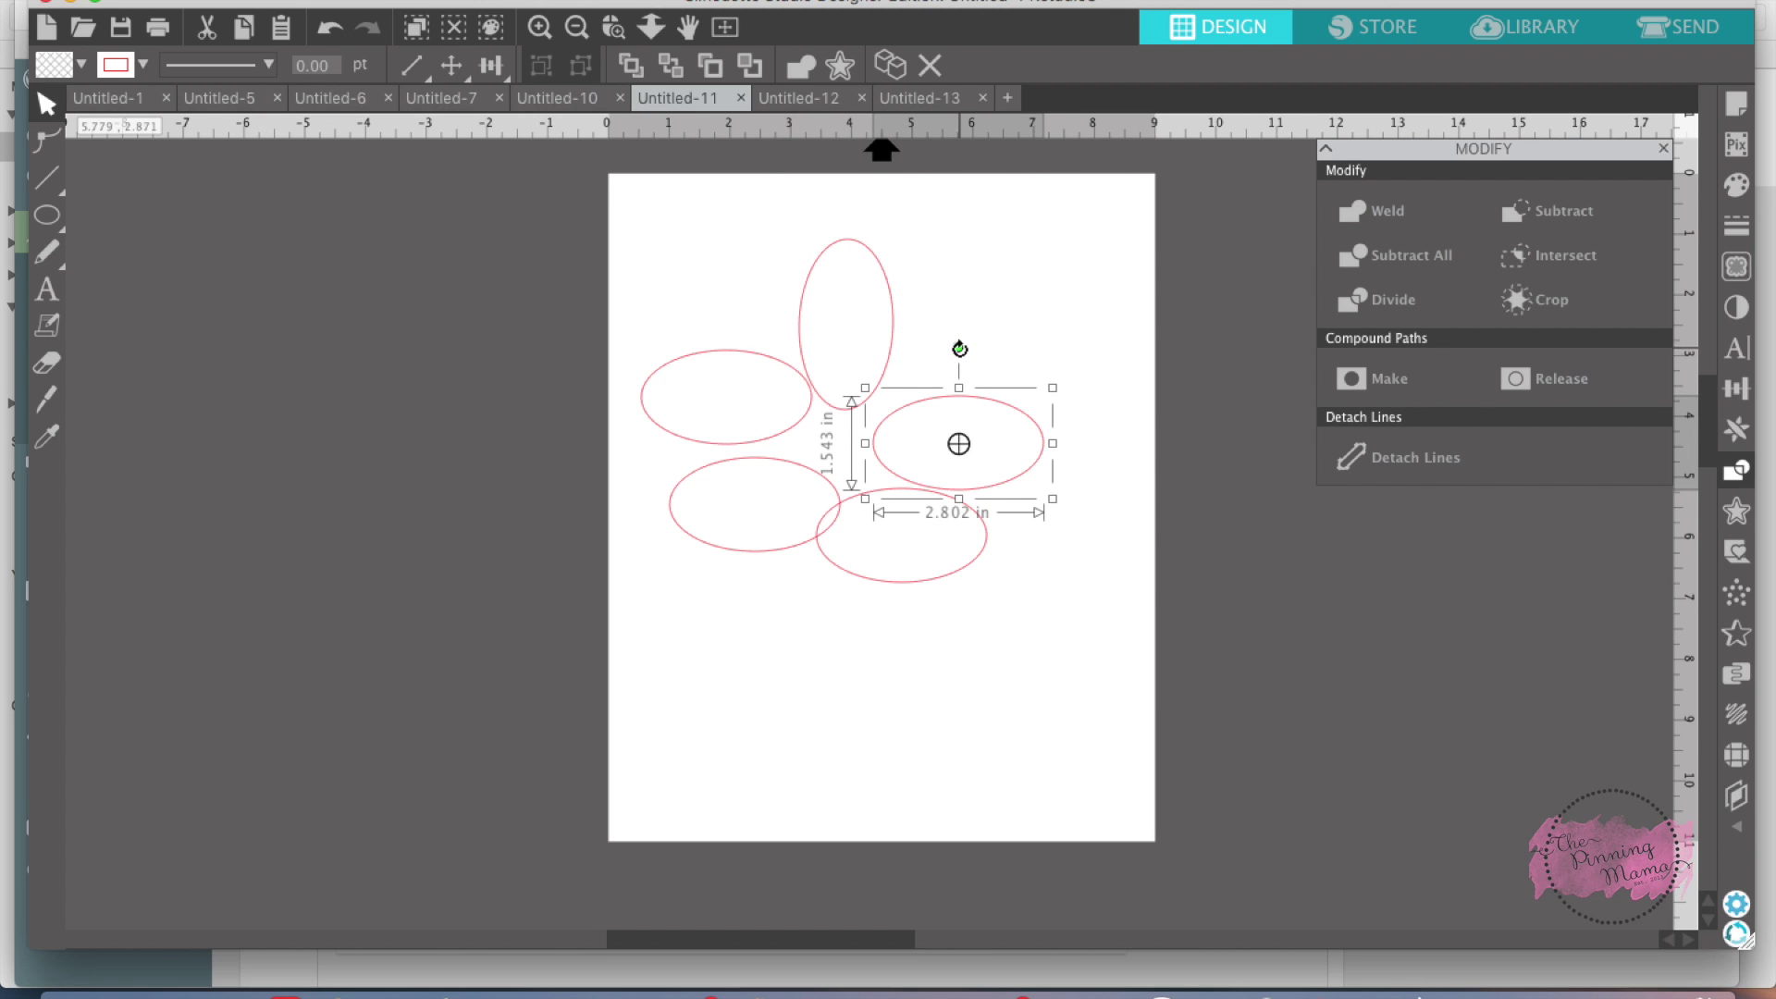
{"action": "left_click_drag", "start_coordinate": [959, 348], "coordinate": [889, 336]}
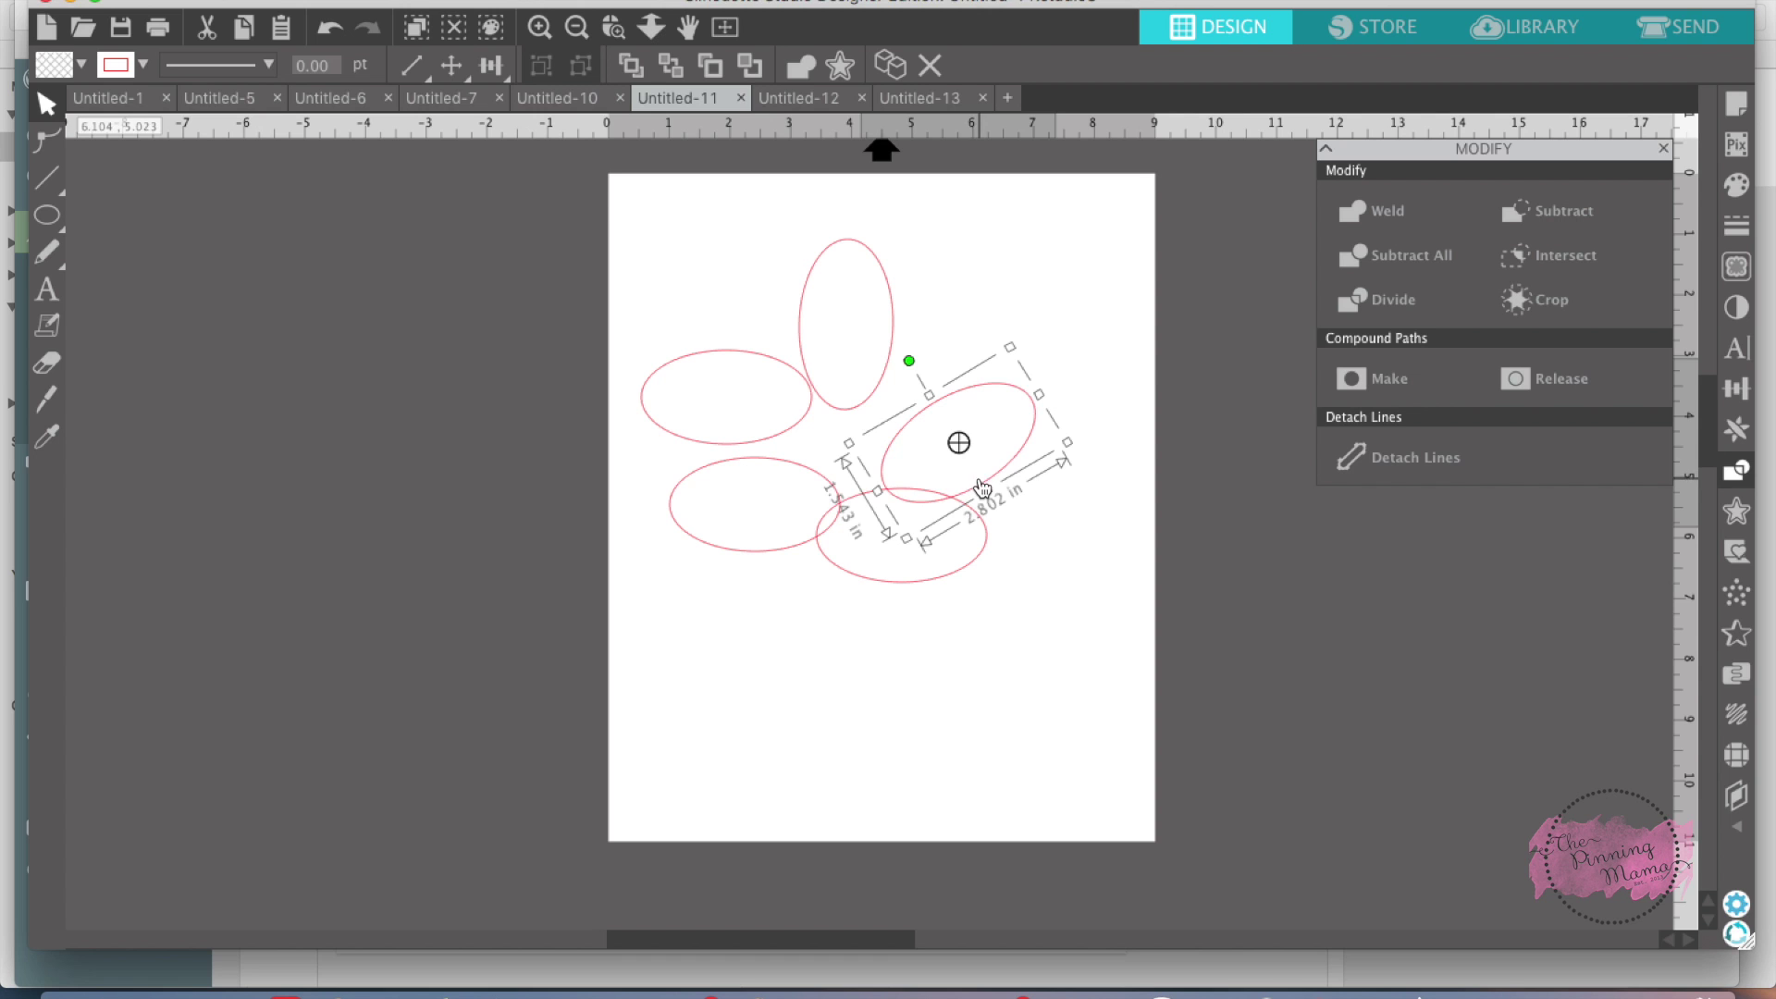
{"action": "left_click_drag", "start_coordinate": [982, 489], "coordinate": [947, 421]}
Step: Tilt the left ellipse about 30° clockwise and the lower-left ellipse counter-clockwise, tucking both into the flower
{"action": "left_click", "coordinate": [689, 438]}
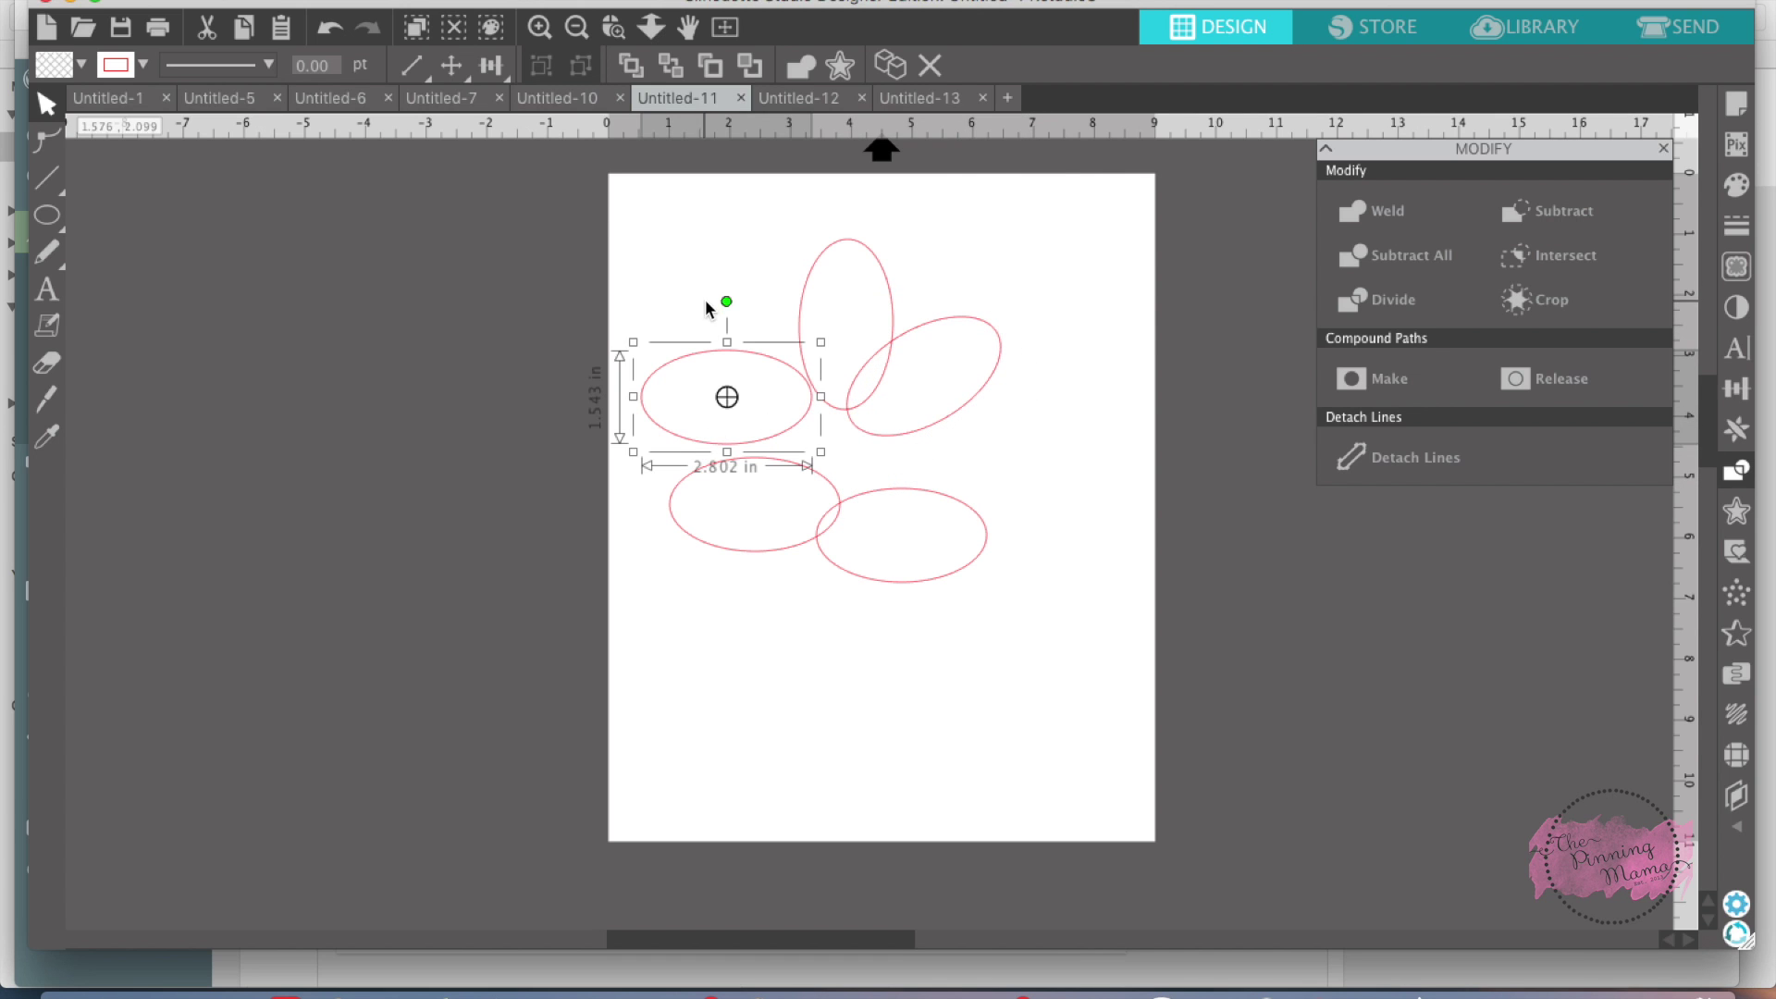
{"action": "left_click_drag", "start_coordinate": [725, 299], "coordinate": [772, 298]}
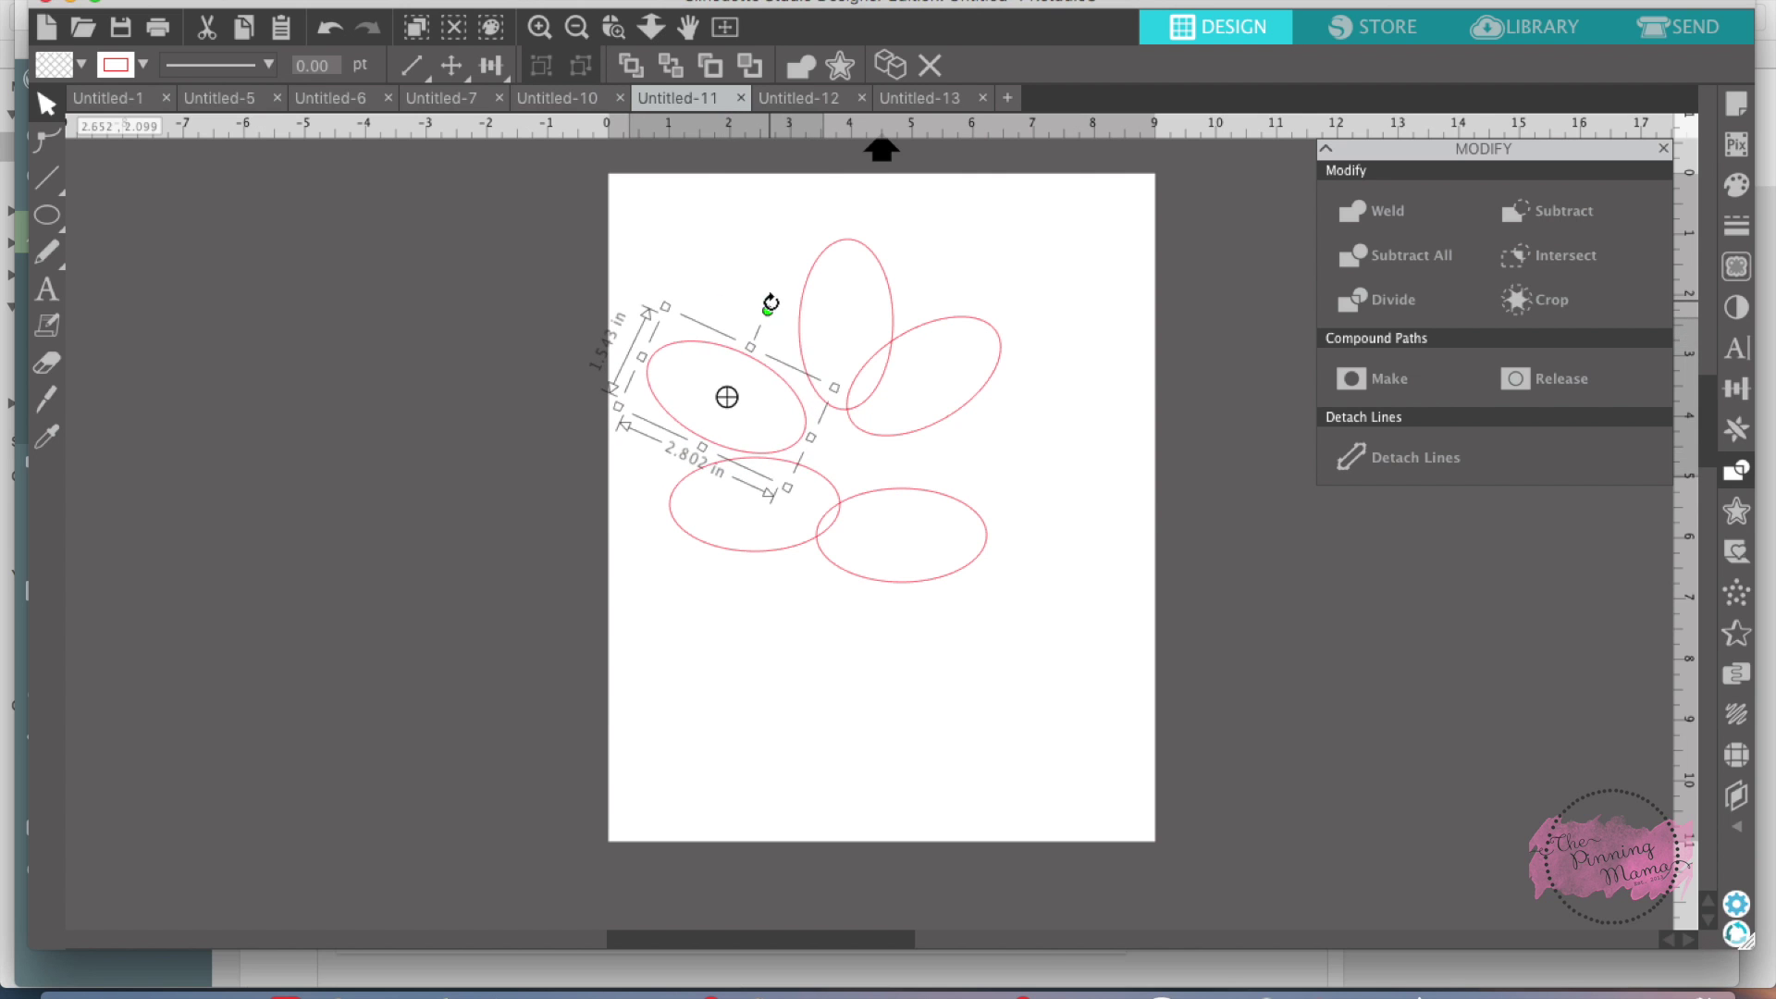
{"action": "left_click_drag", "start_coordinate": [794, 373], "coordinate": [828, 372]}
{"action": "left_click", "coordinate": [788, 553]}
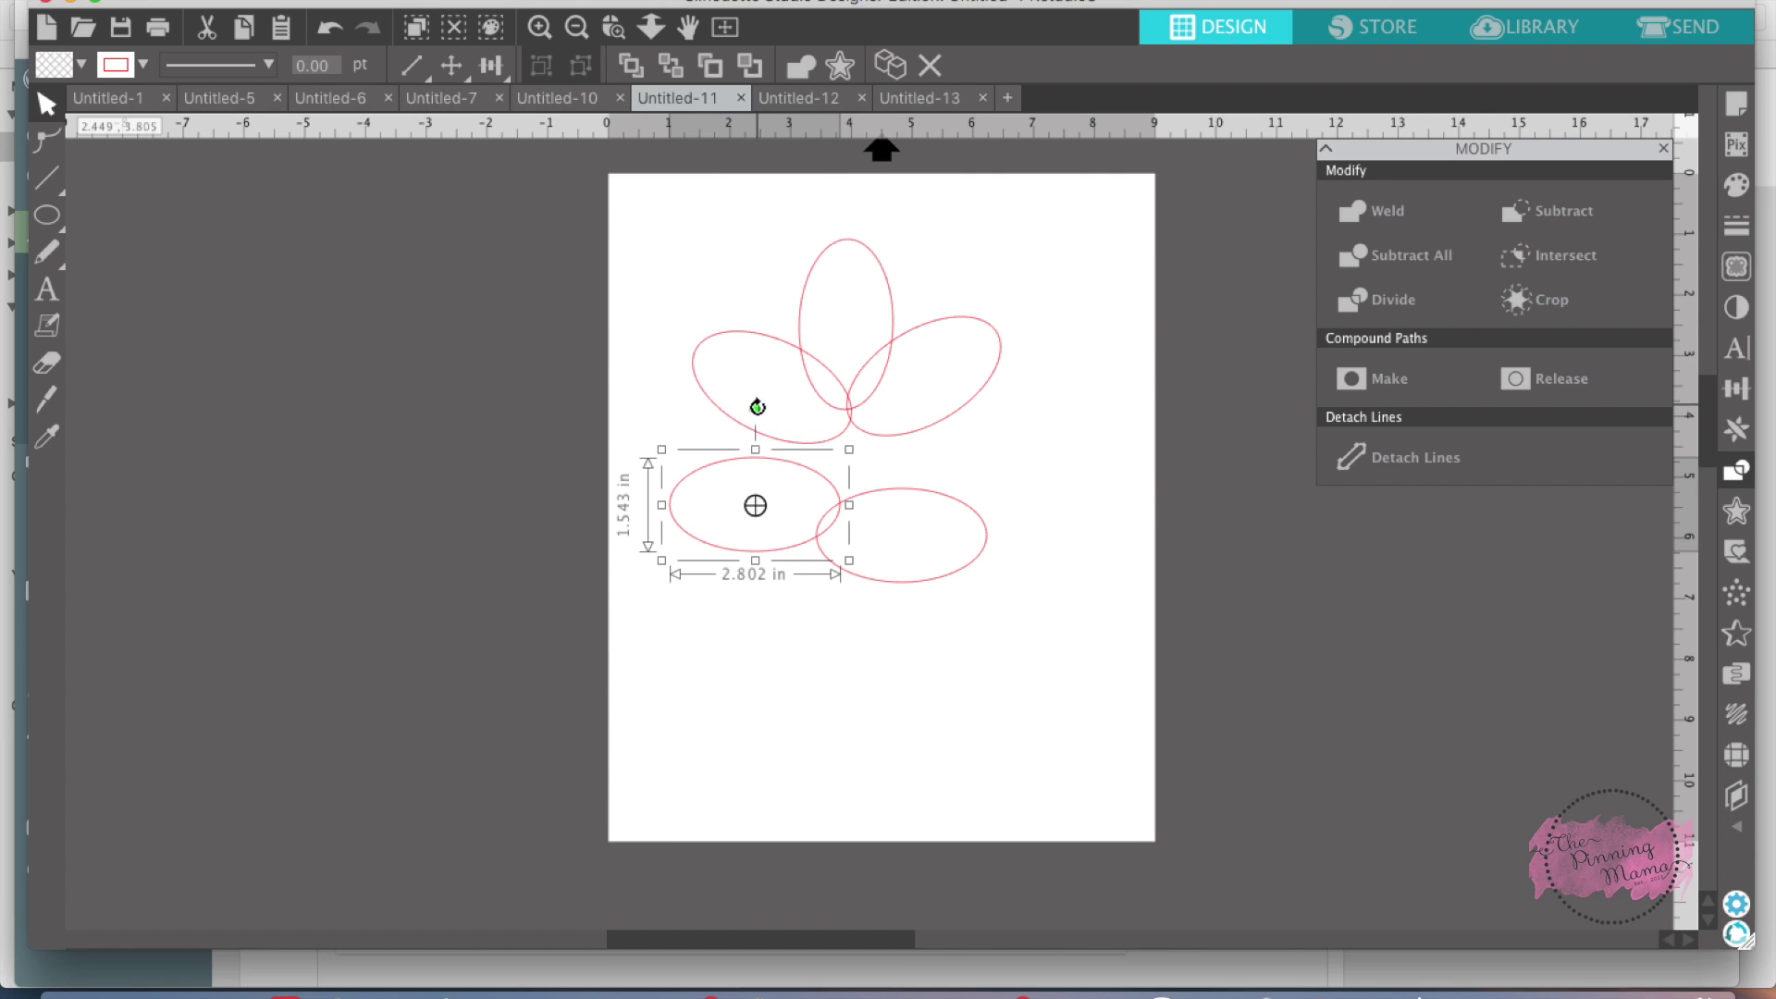
{"action": "left_click_drag", "start_coordinate": [755, 408], "coordinate": [710, 420]}
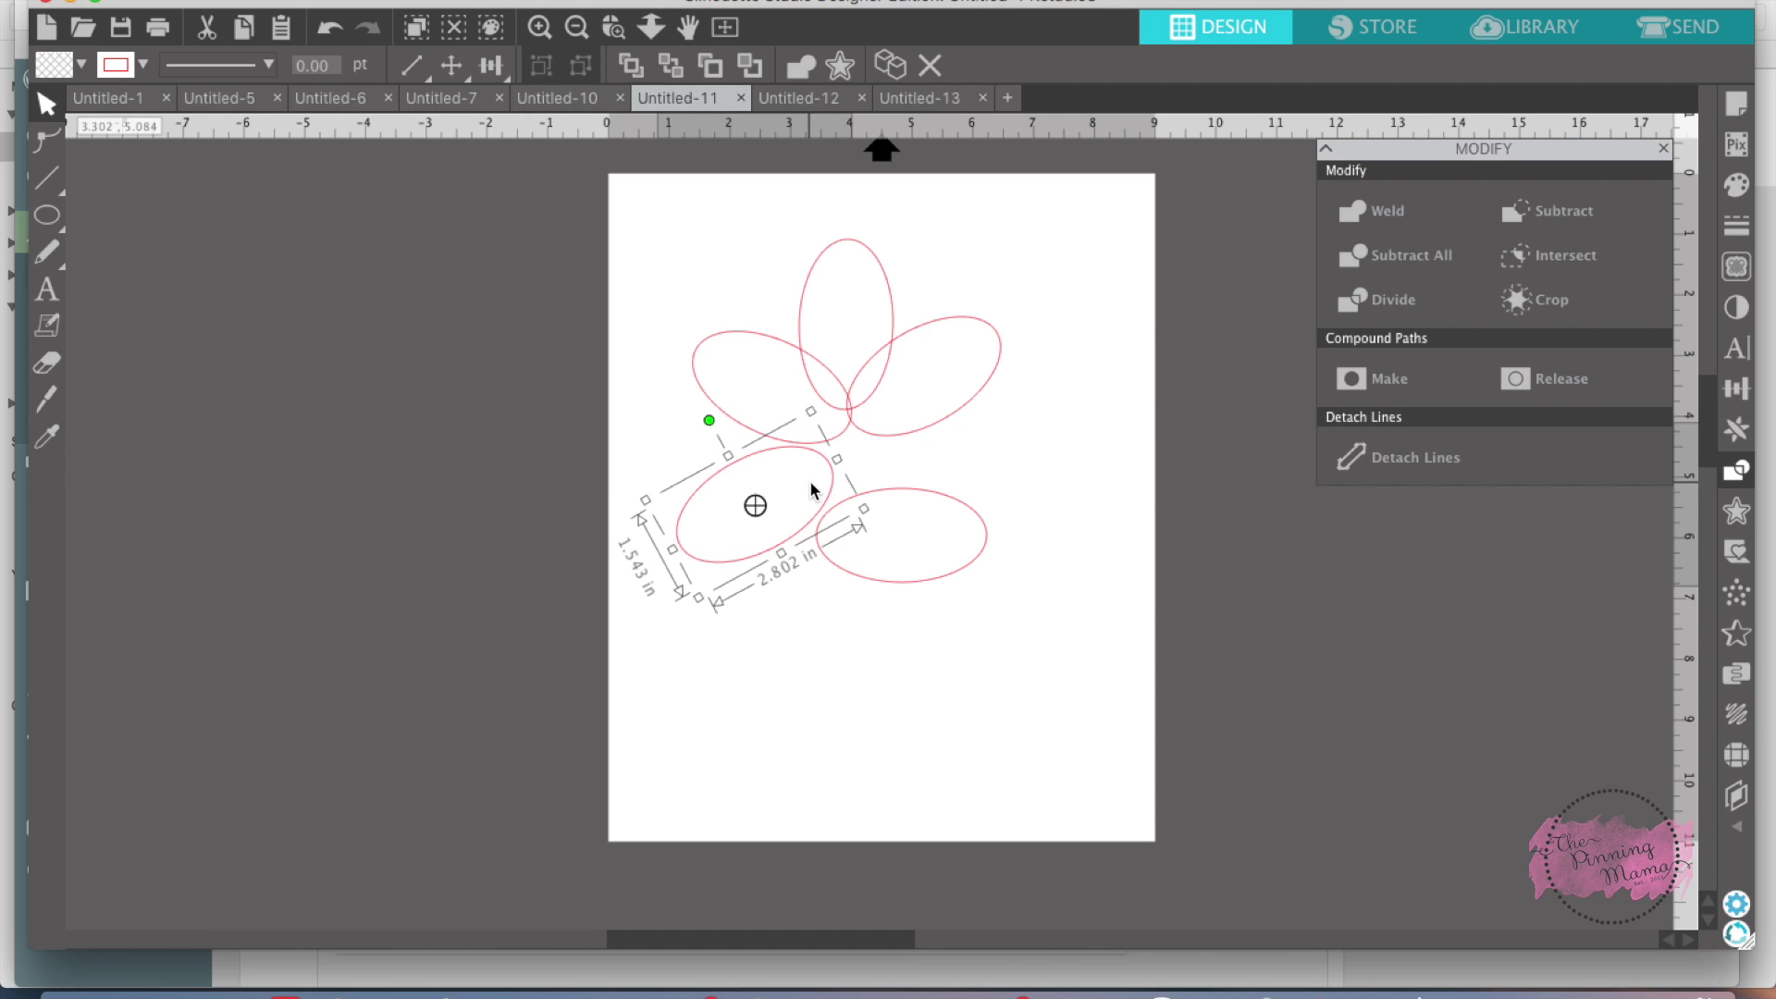
{"action": "left_click_drag", "start_coordinate": [824, 512], "coordinate": [853, 464]}
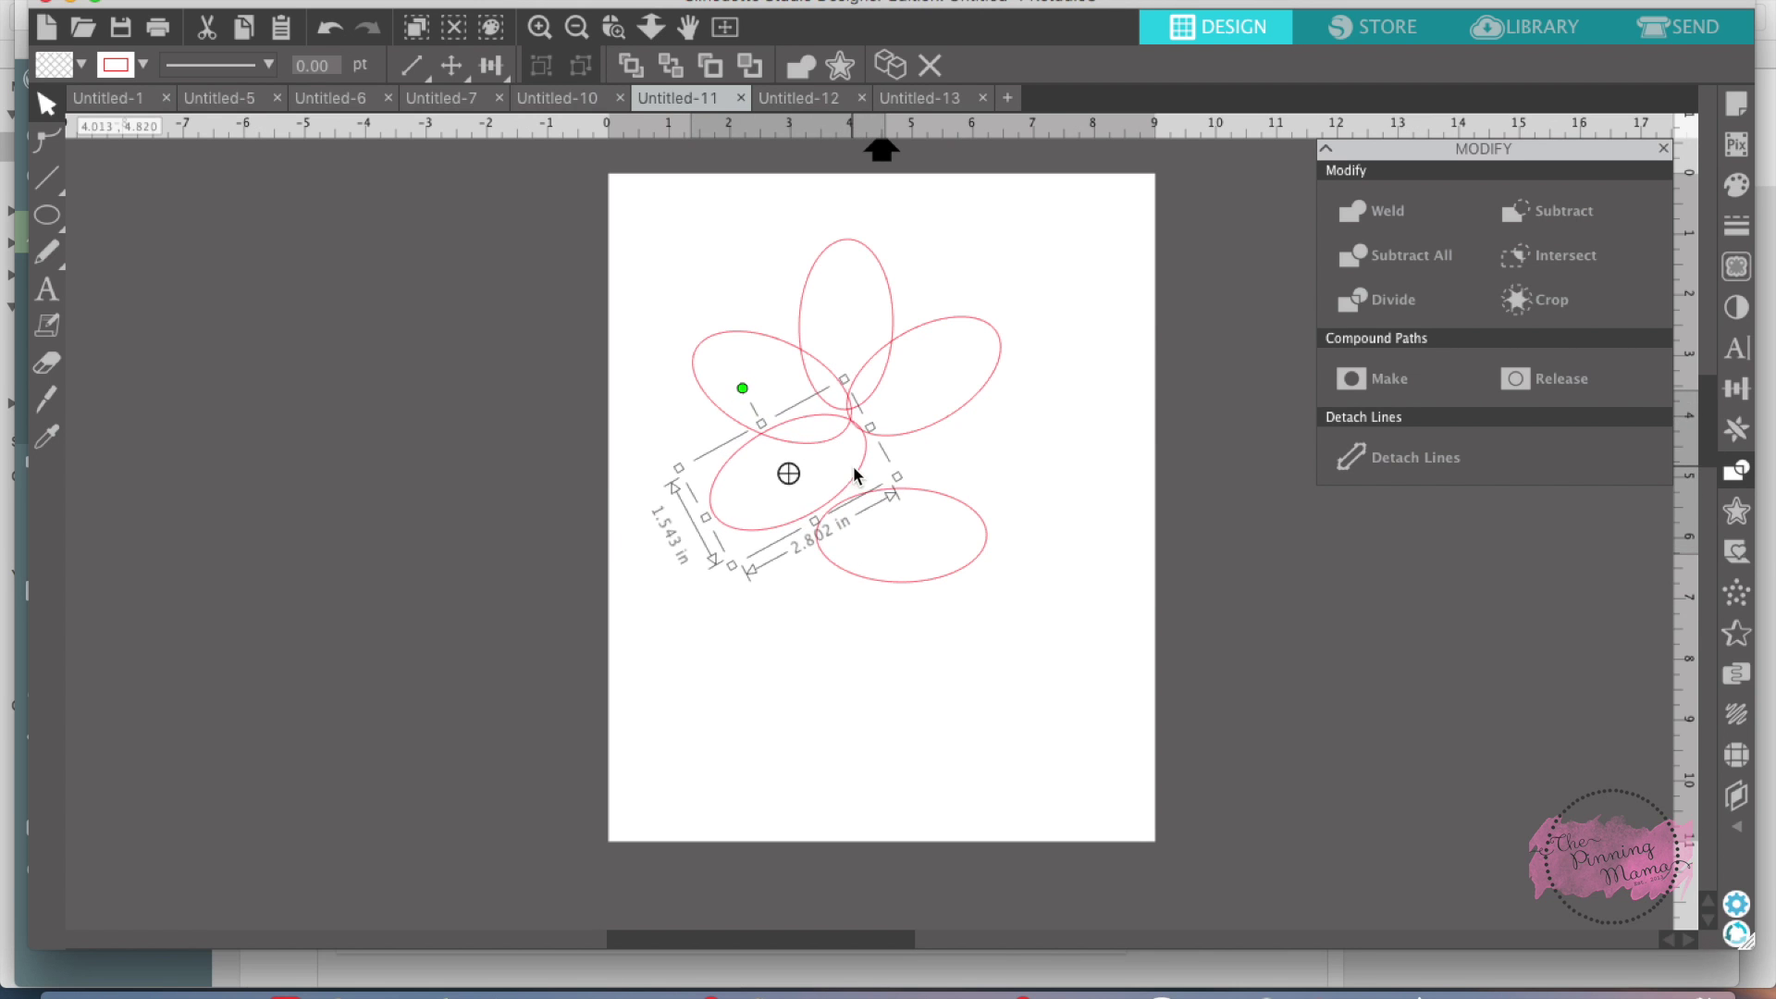
Step: Rotate the bottom ellipse about 35° clockwise and move it up to complete the flower
{"action": "left_click", "coordinate": [956, 516]}
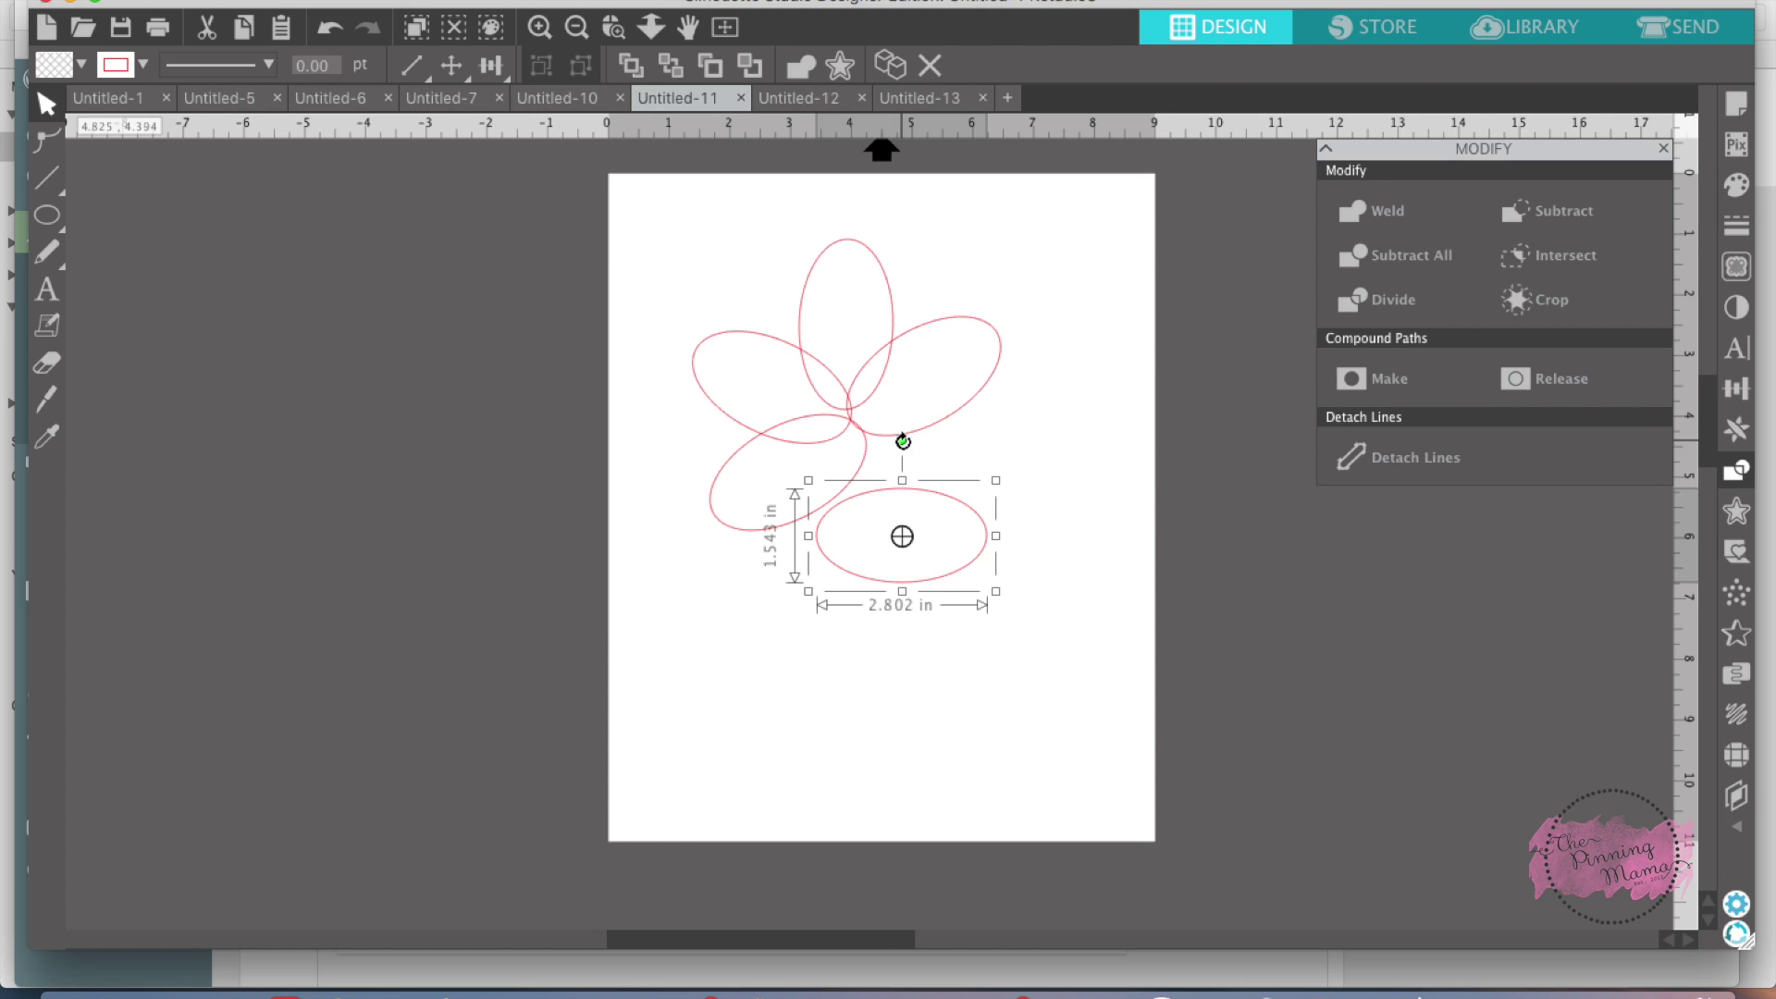
{"action": "left_click_drag", "start_coordinate": [902, 440], "coordinate": [965, 456]}
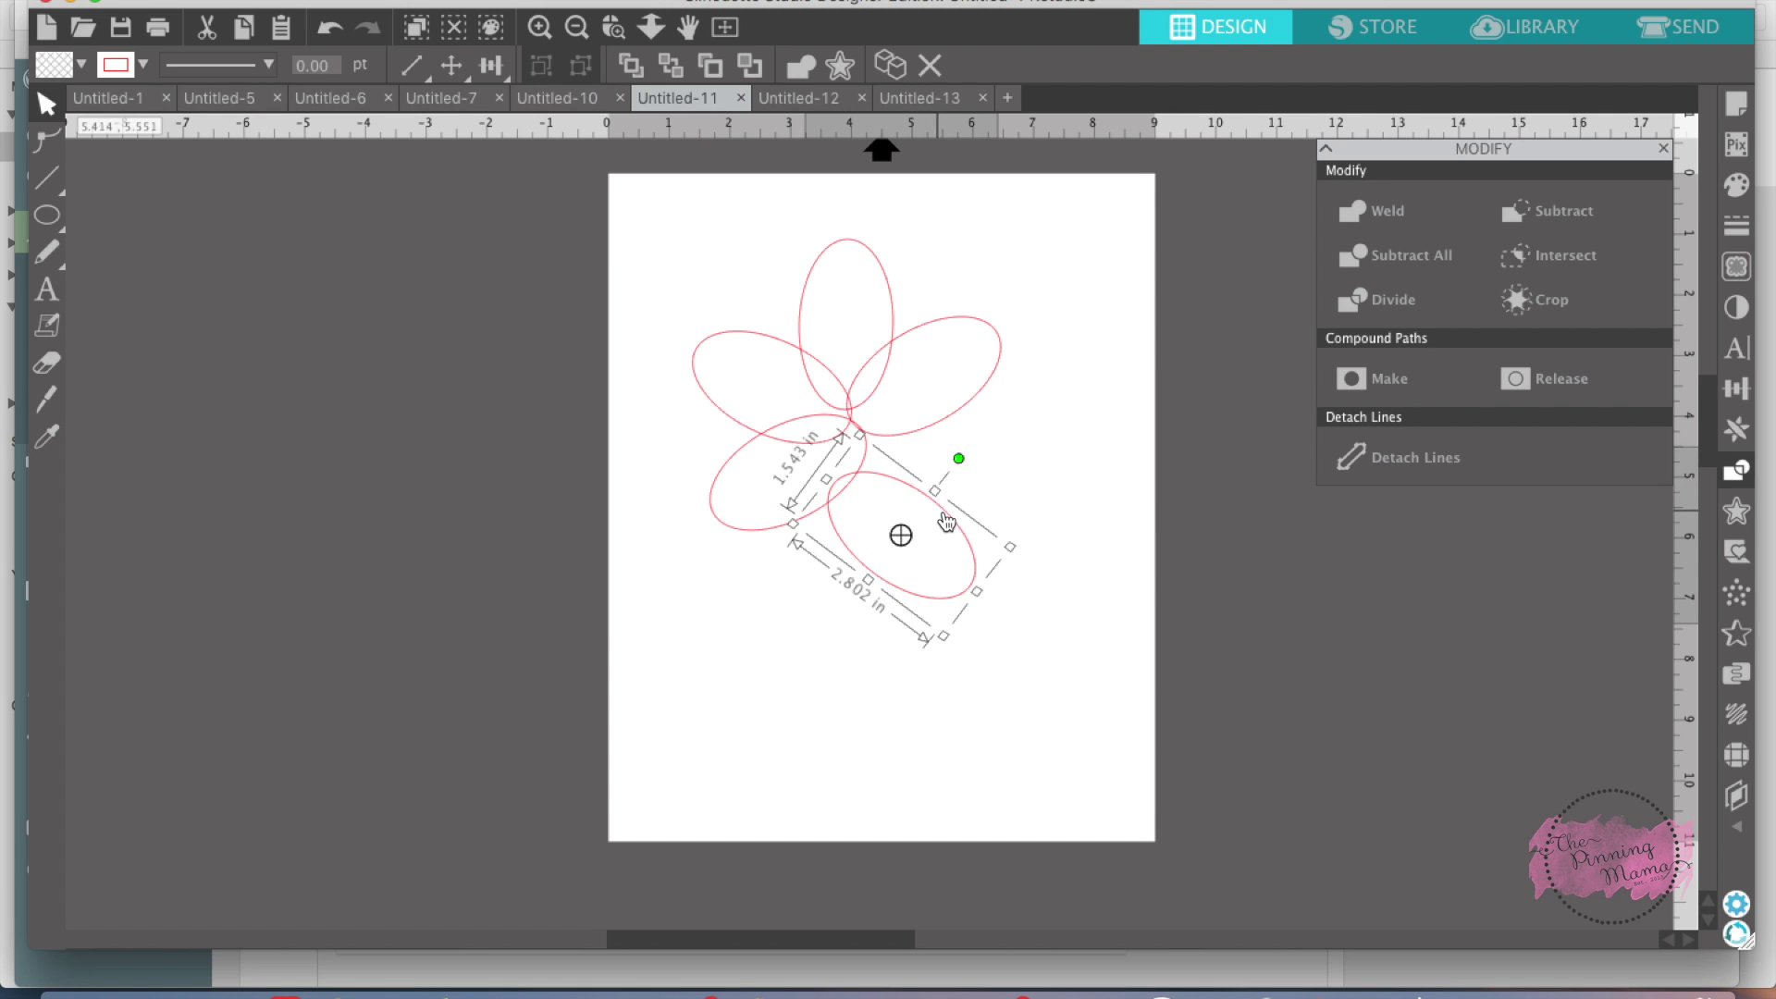
{"action": "left_click_drag", "start_coordinate": [947, 522], "coordinate": [944, 455]}
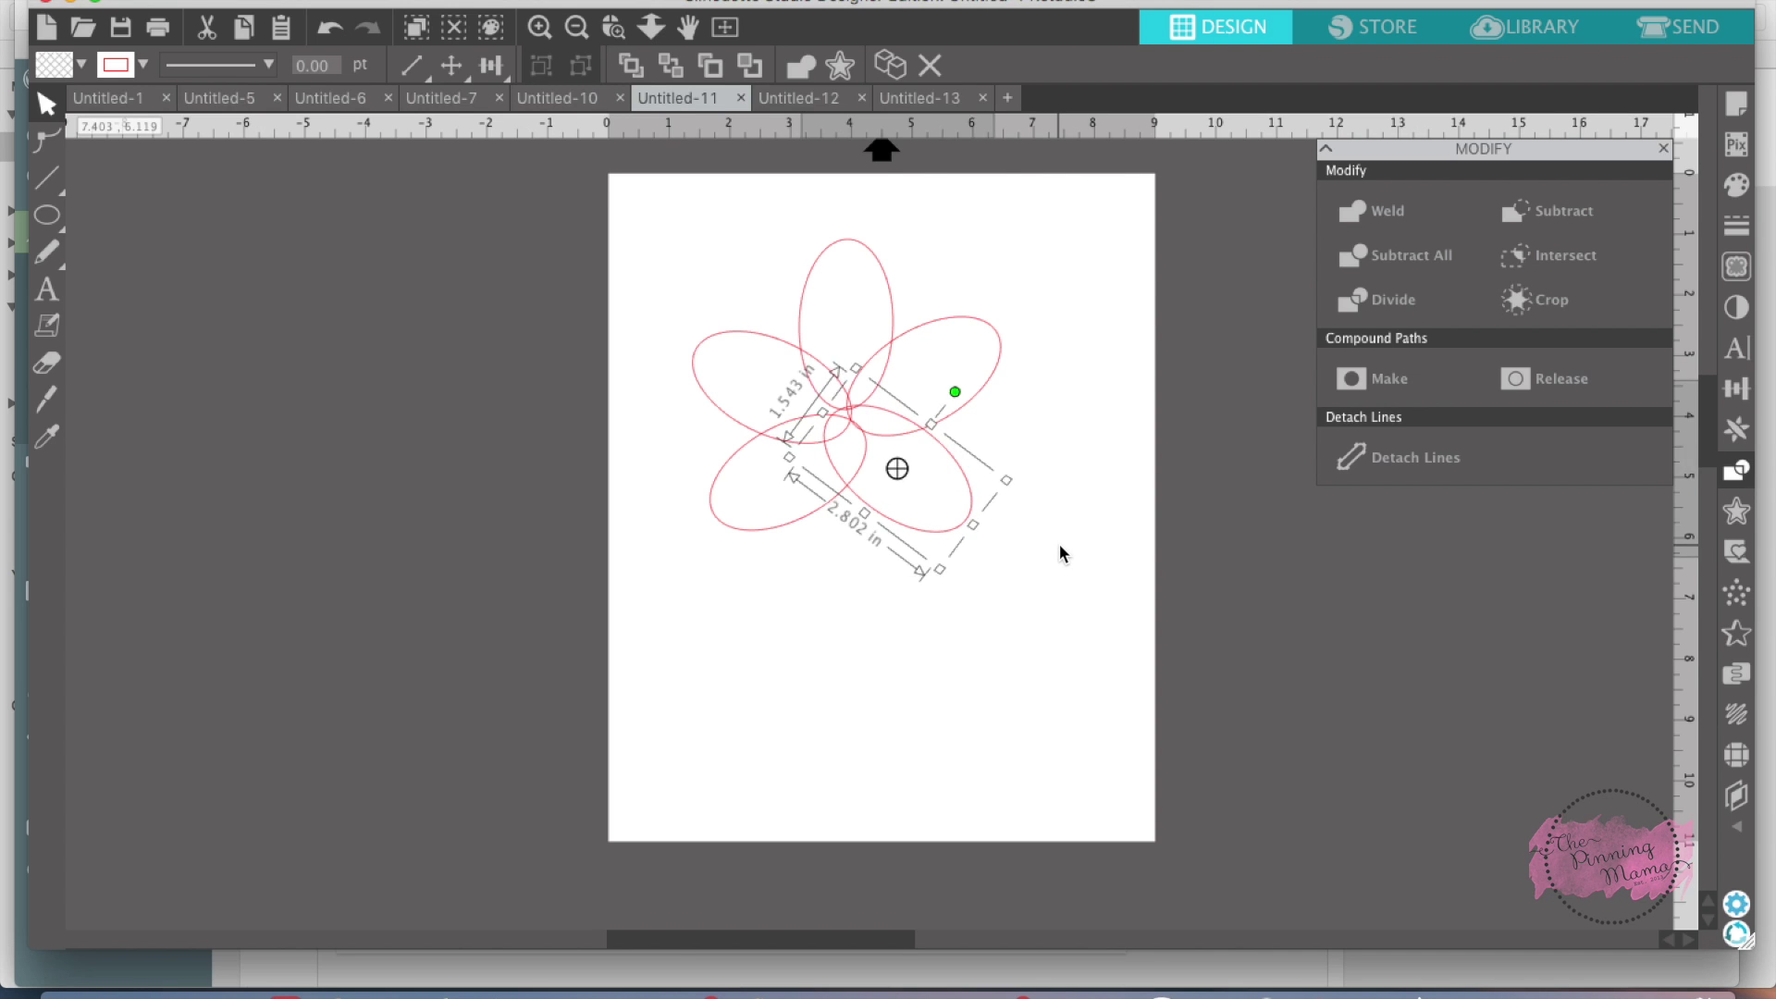
{"action": "left_click", "coordinate": [1060, 553]}
{"action": "left_click", "coordinate": [931, 531]}
{"action": "left_click_drag", "start_coordinate": [958, 393], "coordinate": [961, 396]}
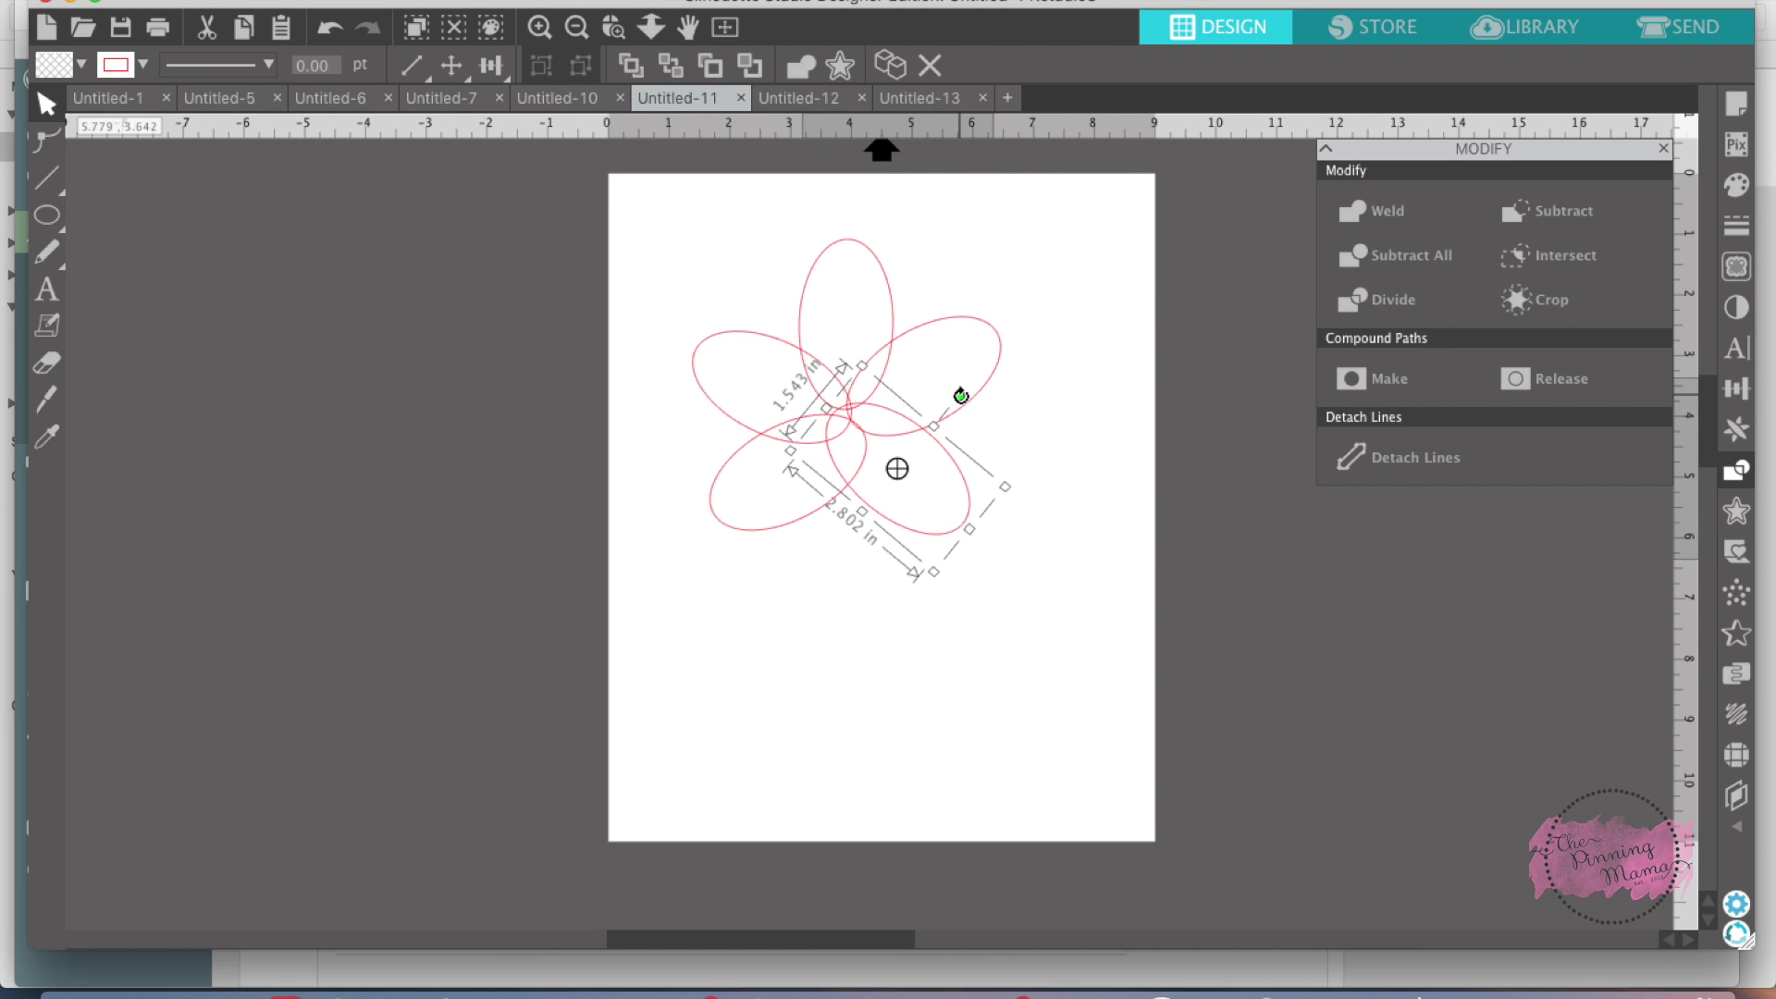
{"action": "left_click", "coordinate": [908, 662]}
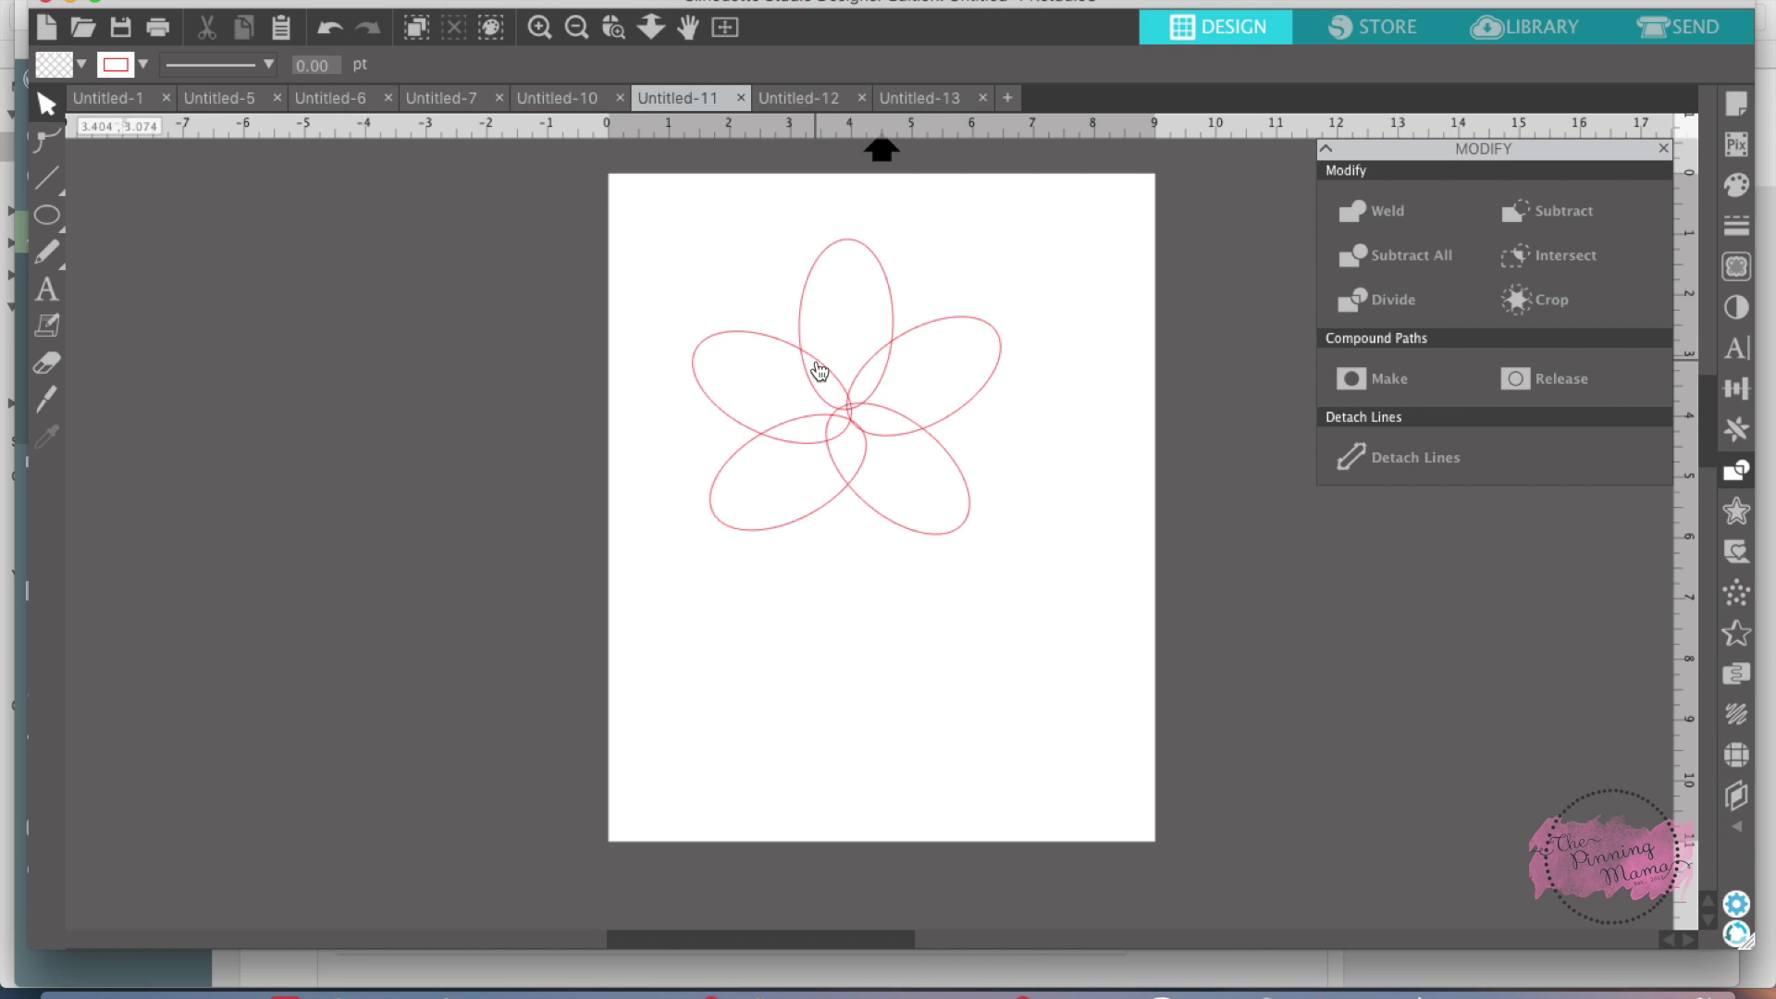
Step: Weld all five ellipses into one flower outline with Object > Modify > Weld
{"action": "left_click_drag", "start_coordinate": [714, 220], "coordinate": [985, 573]}
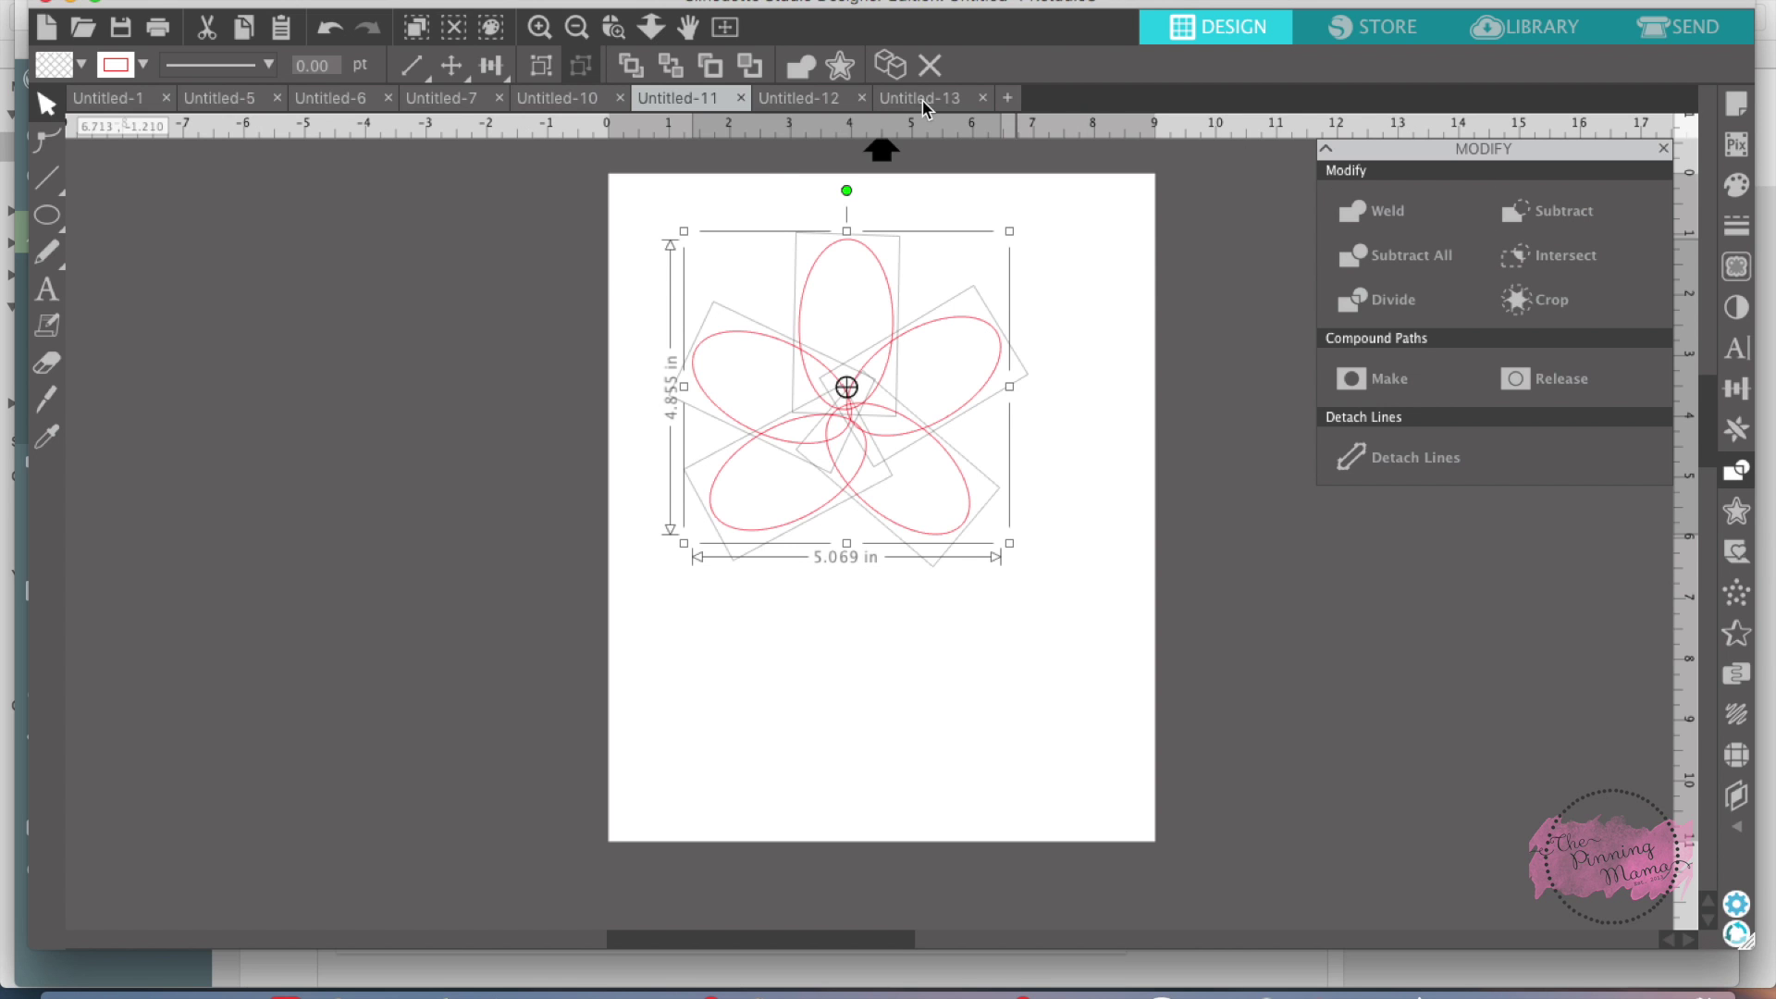
{"action": "left_click", "coordinate": [500, 0]}
{"action": "mouse_move", "coordinate": [567, 109]}
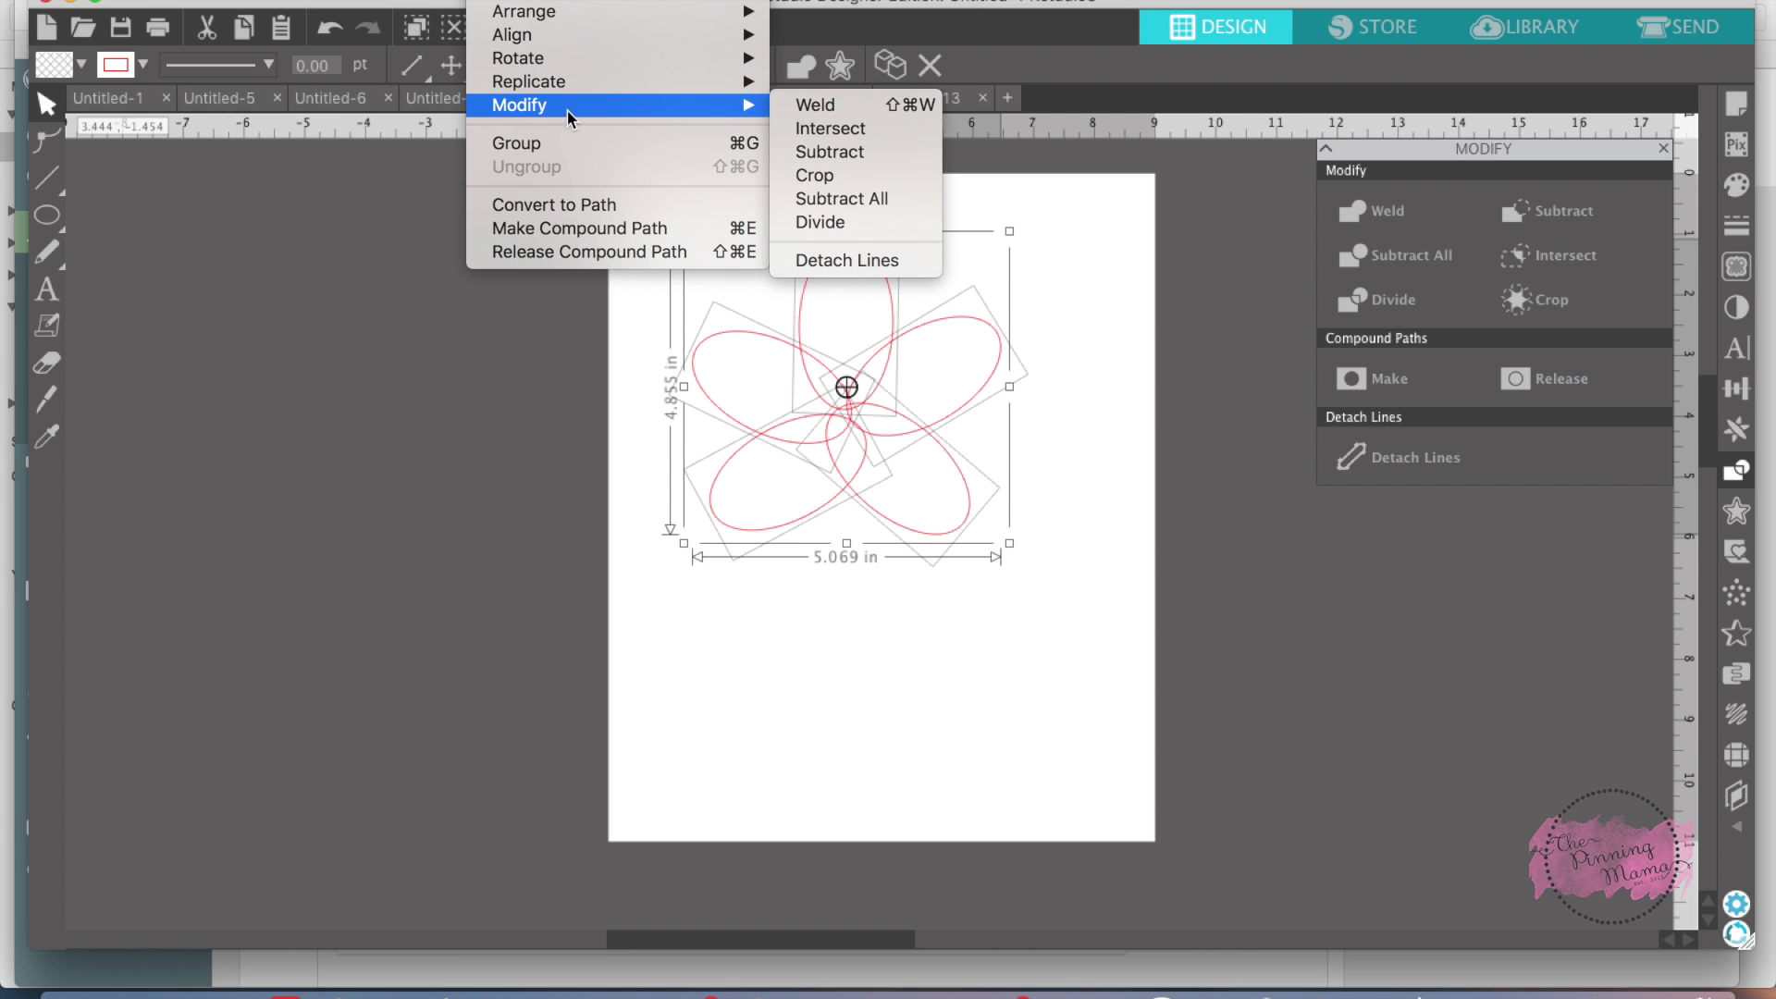
{"action": "left_click", "coordinate": [807, 113]}
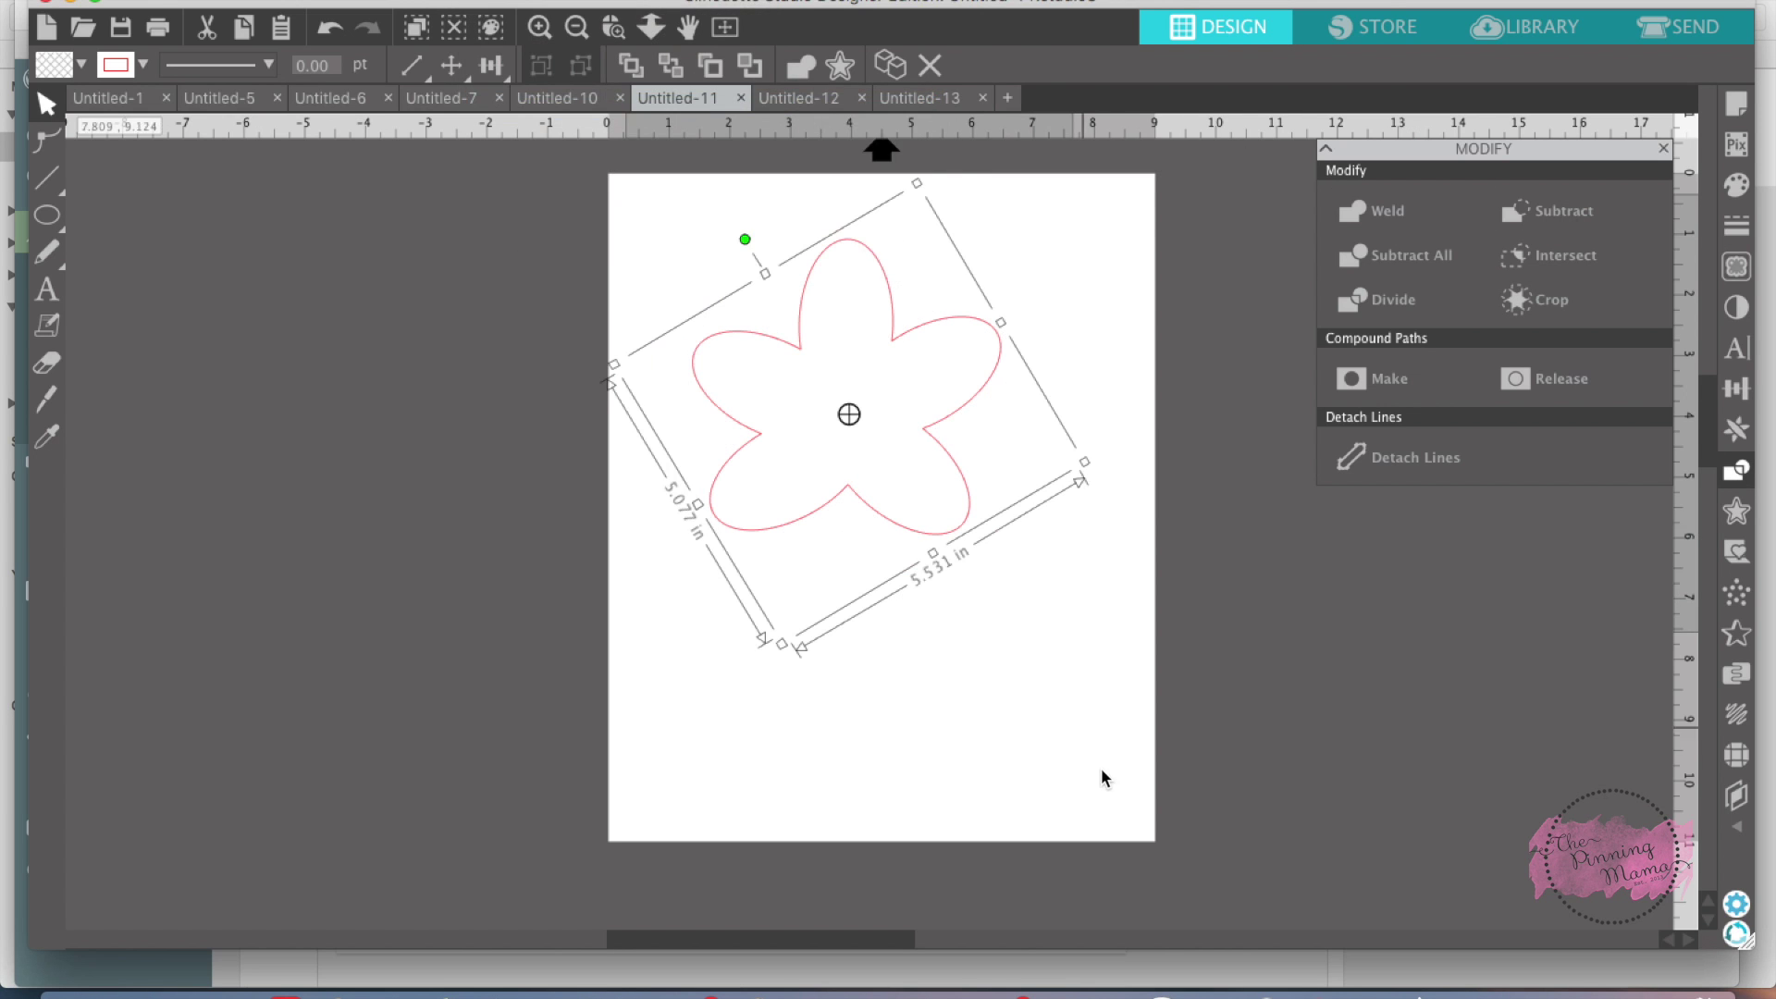
{"action": "left_click", "coordinate": [1005, 647]}
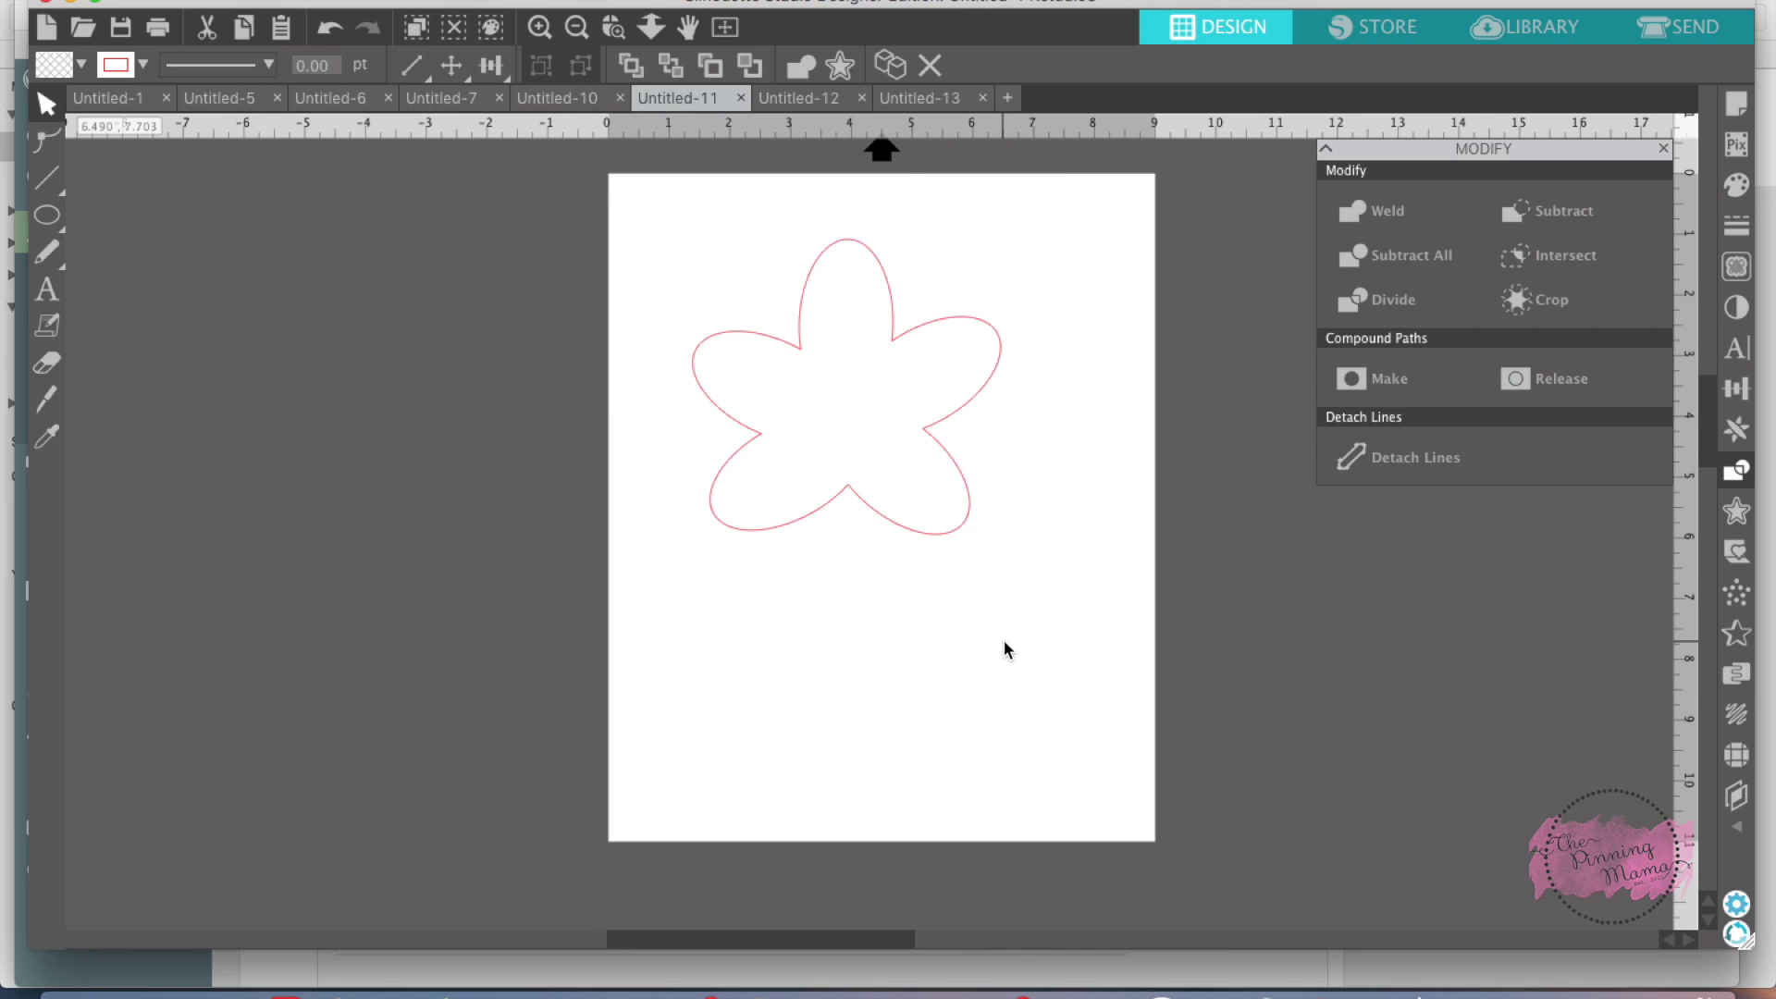
{"action": "left_click", "coordinate": [874, 511]}
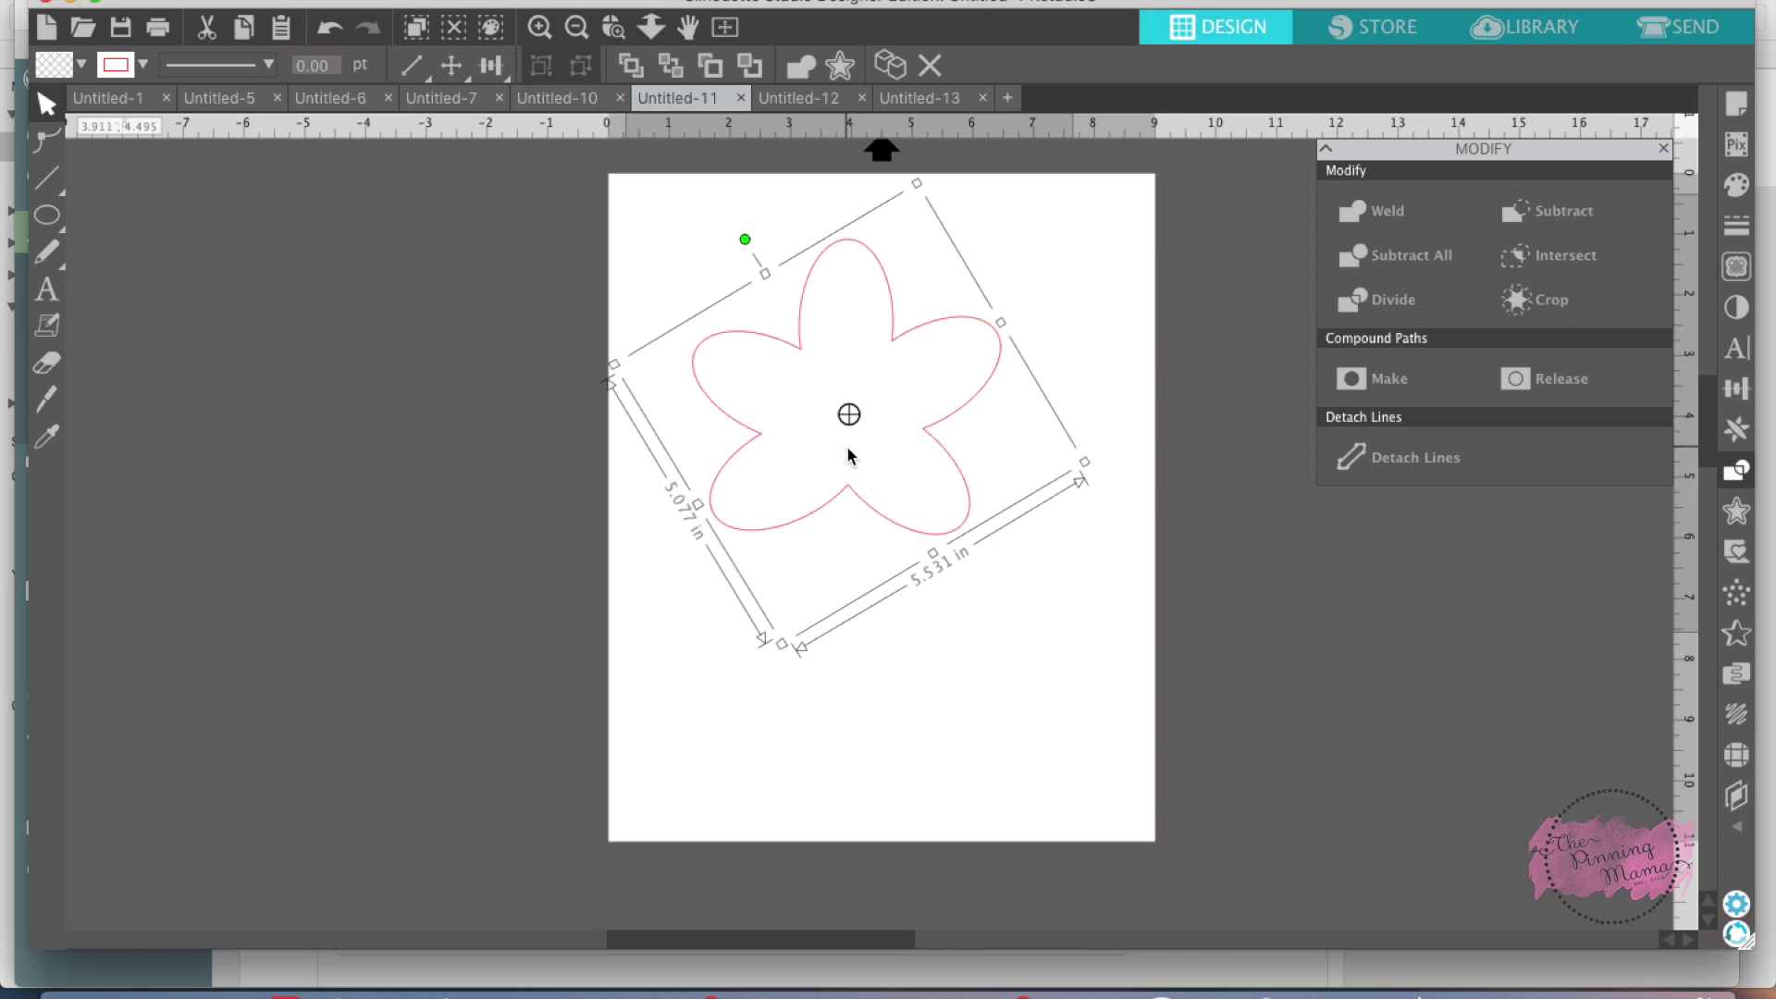
{"action": "left_click", "coordinate": [949, 658]}
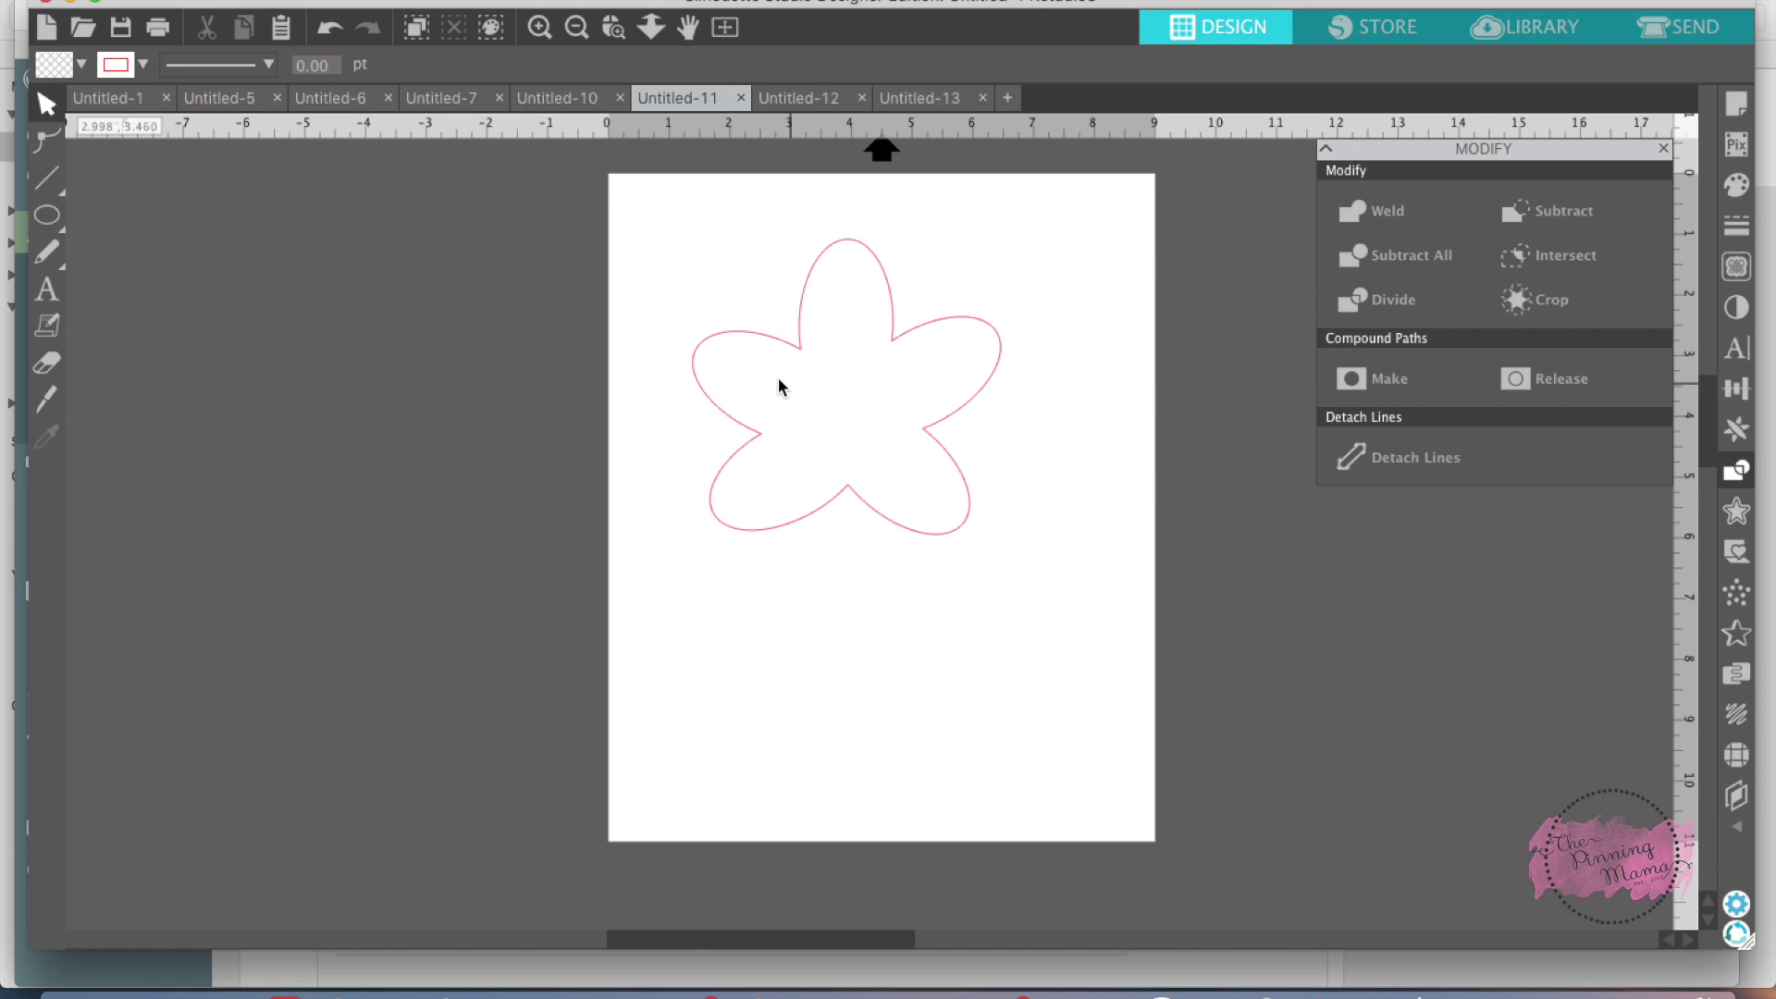
Step: Fill the welded flower with magenta
{"action": "left_click", "coordinate": [923, 453]}
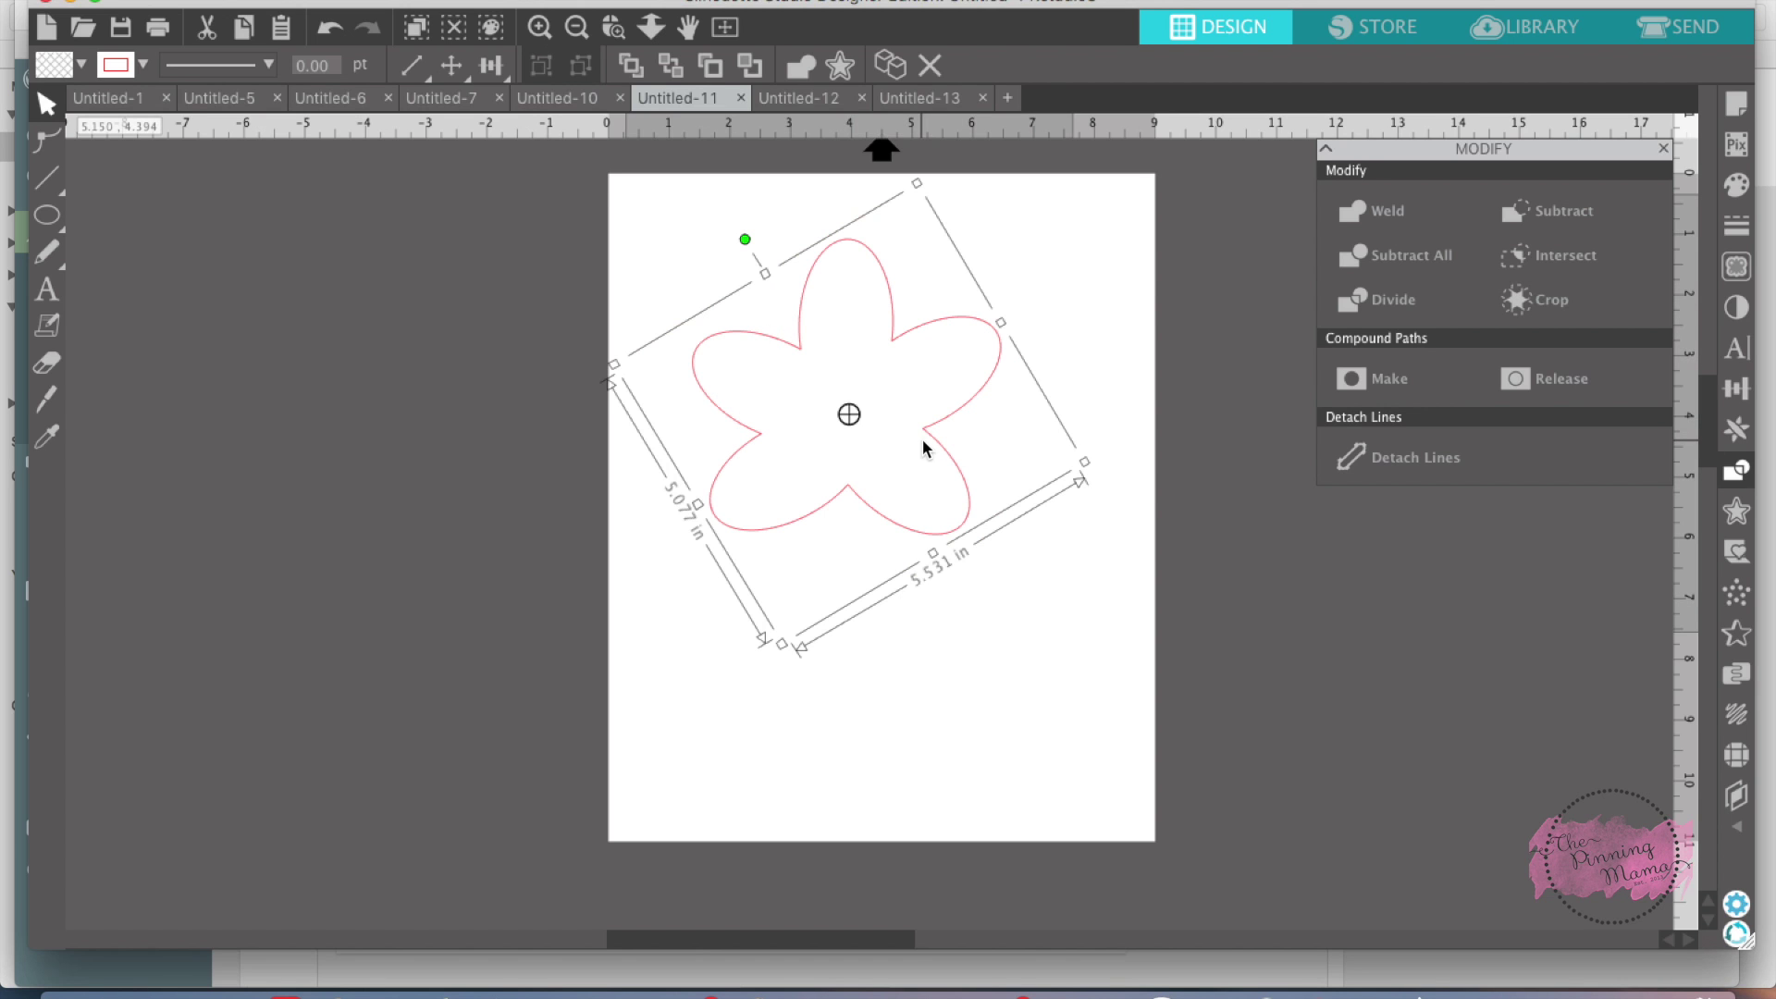
{"action": "left_click", "coordinate": [1736, 185]}
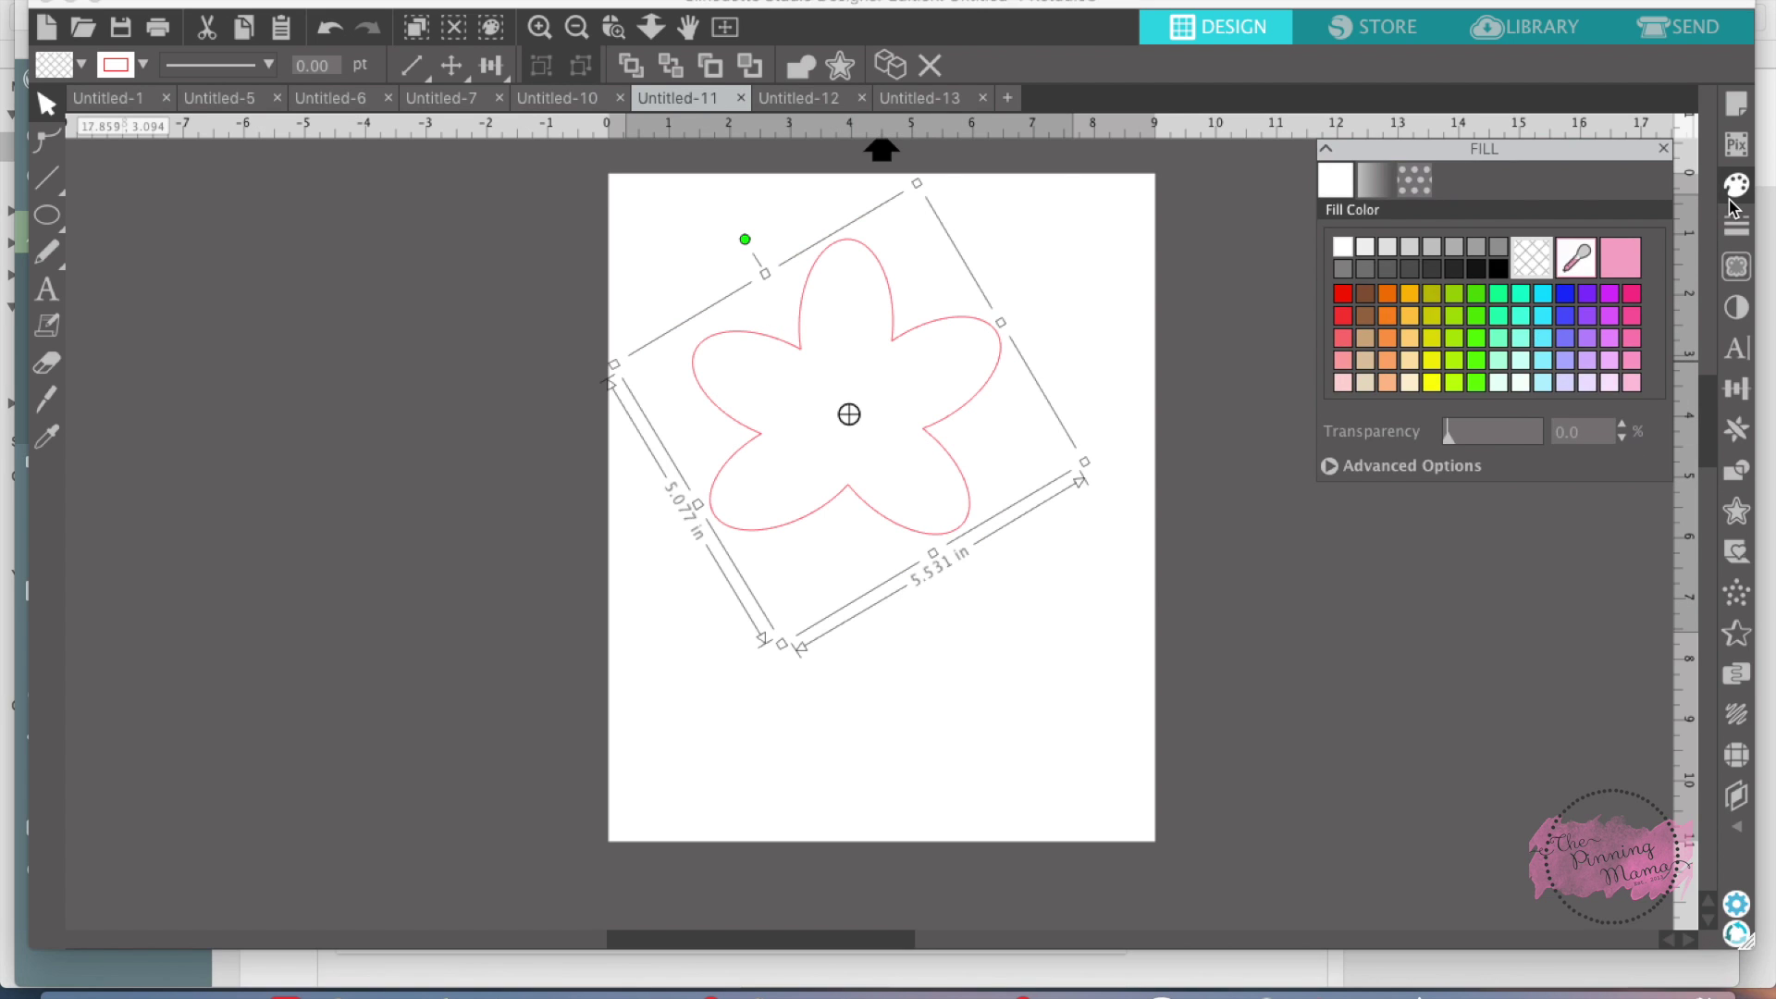
{"action": "left_click", "coordinate": [1609, 315]}
{"action": "left_click", "coordinate": [1070, 680]}
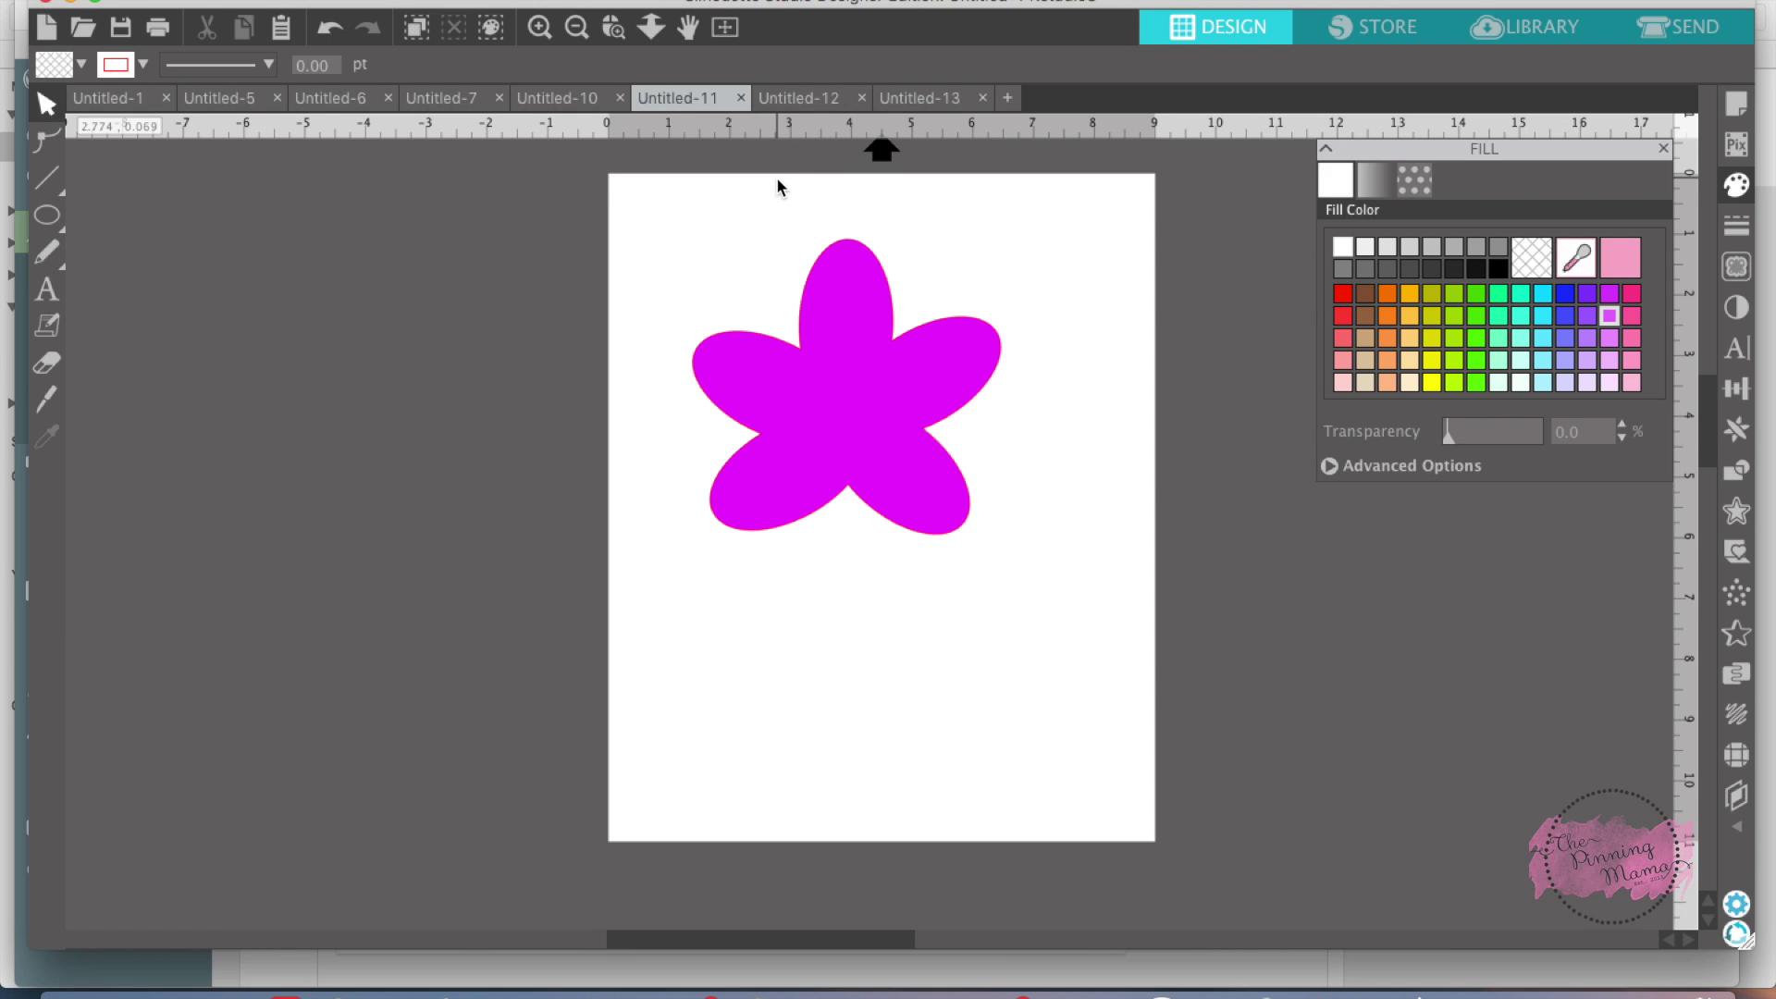
Step: On the Untitled-12 hearts design, pull the rightmost heart out of the overlapping row
{"action": "left_click", "coordinate": [814, 98]}
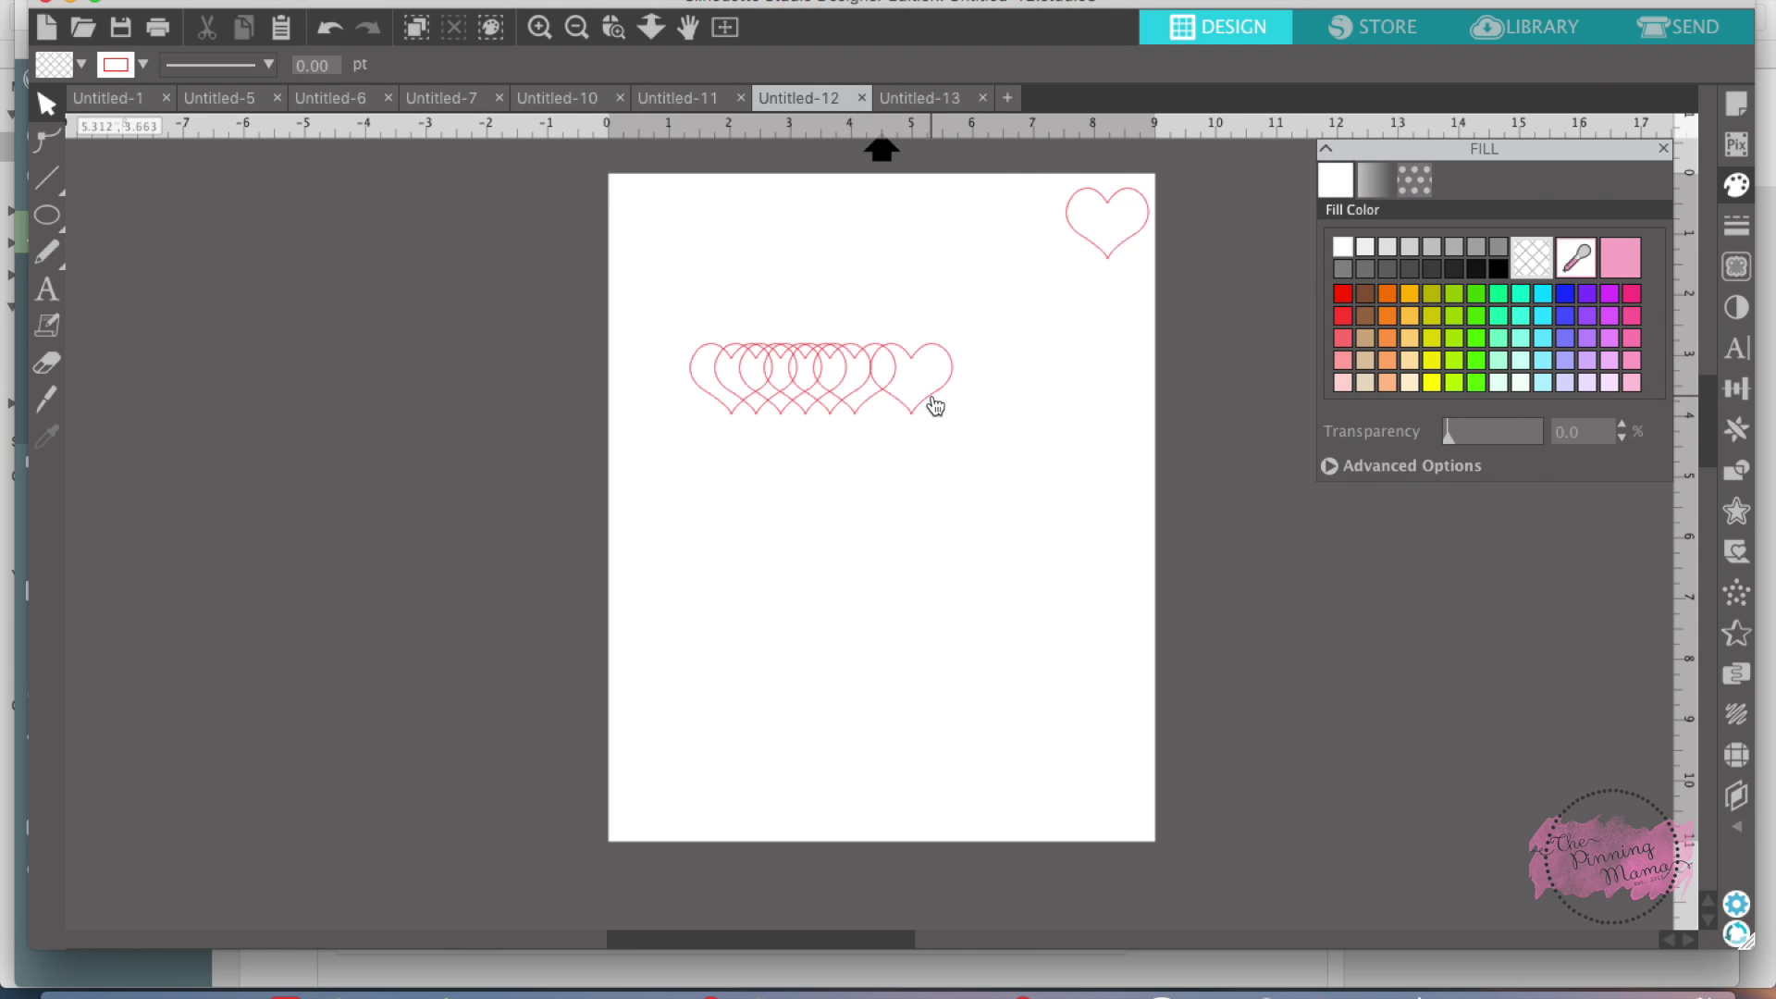
{"action": "left_click_drag", "start_coordinate": [935, 405], "coordinate": [985, 345]}
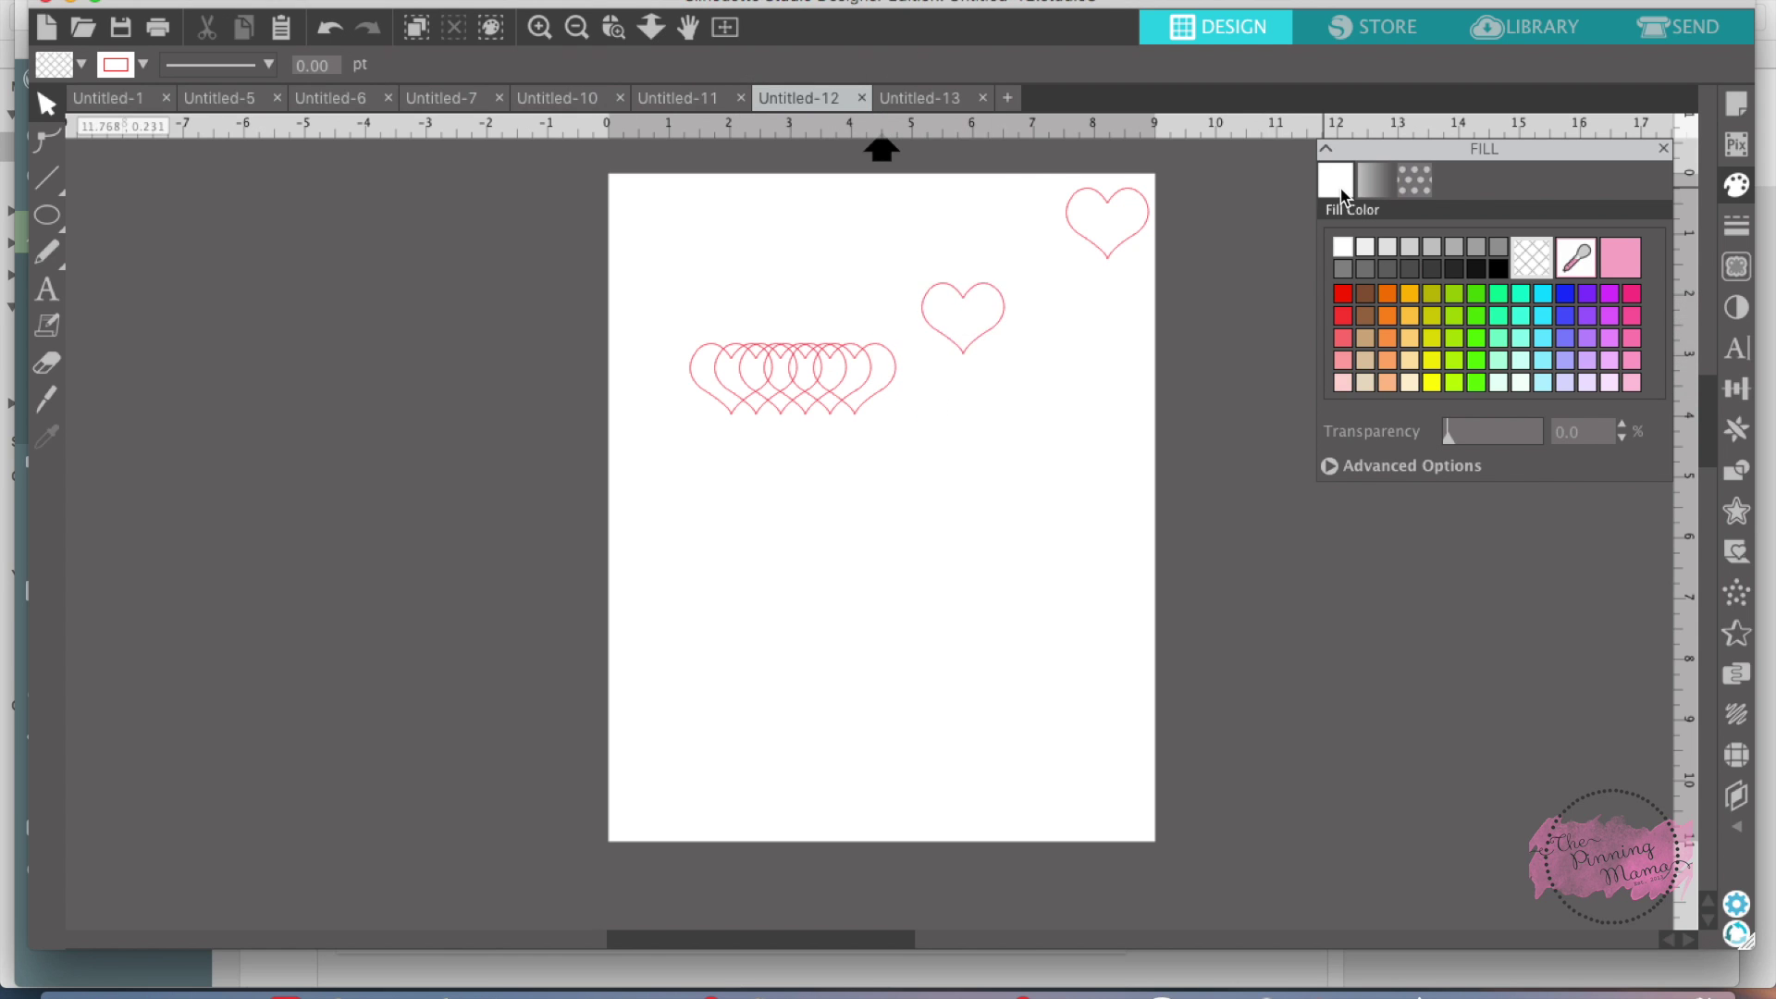
{"action": "left_click", "coordinate": [1555, 30]}
{"action": "left_click", "coordinate": [1373, 25]}
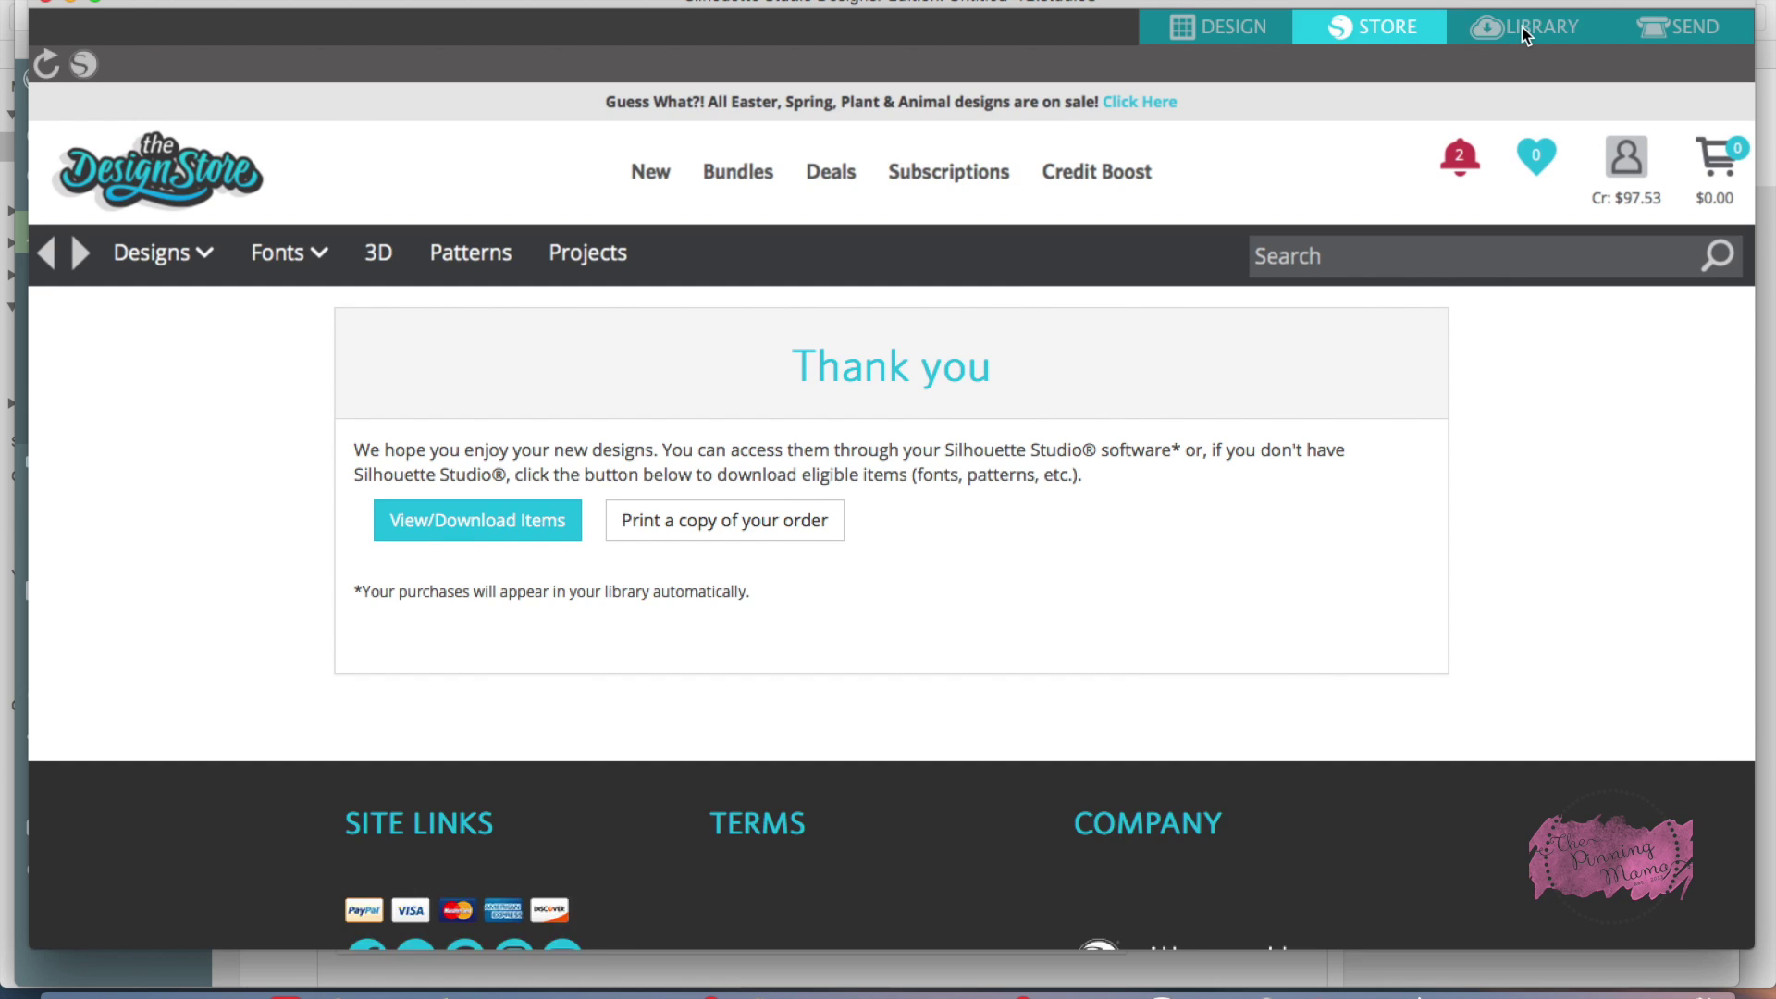
{"action": "left_click", "coordinate": [1524, 25]}
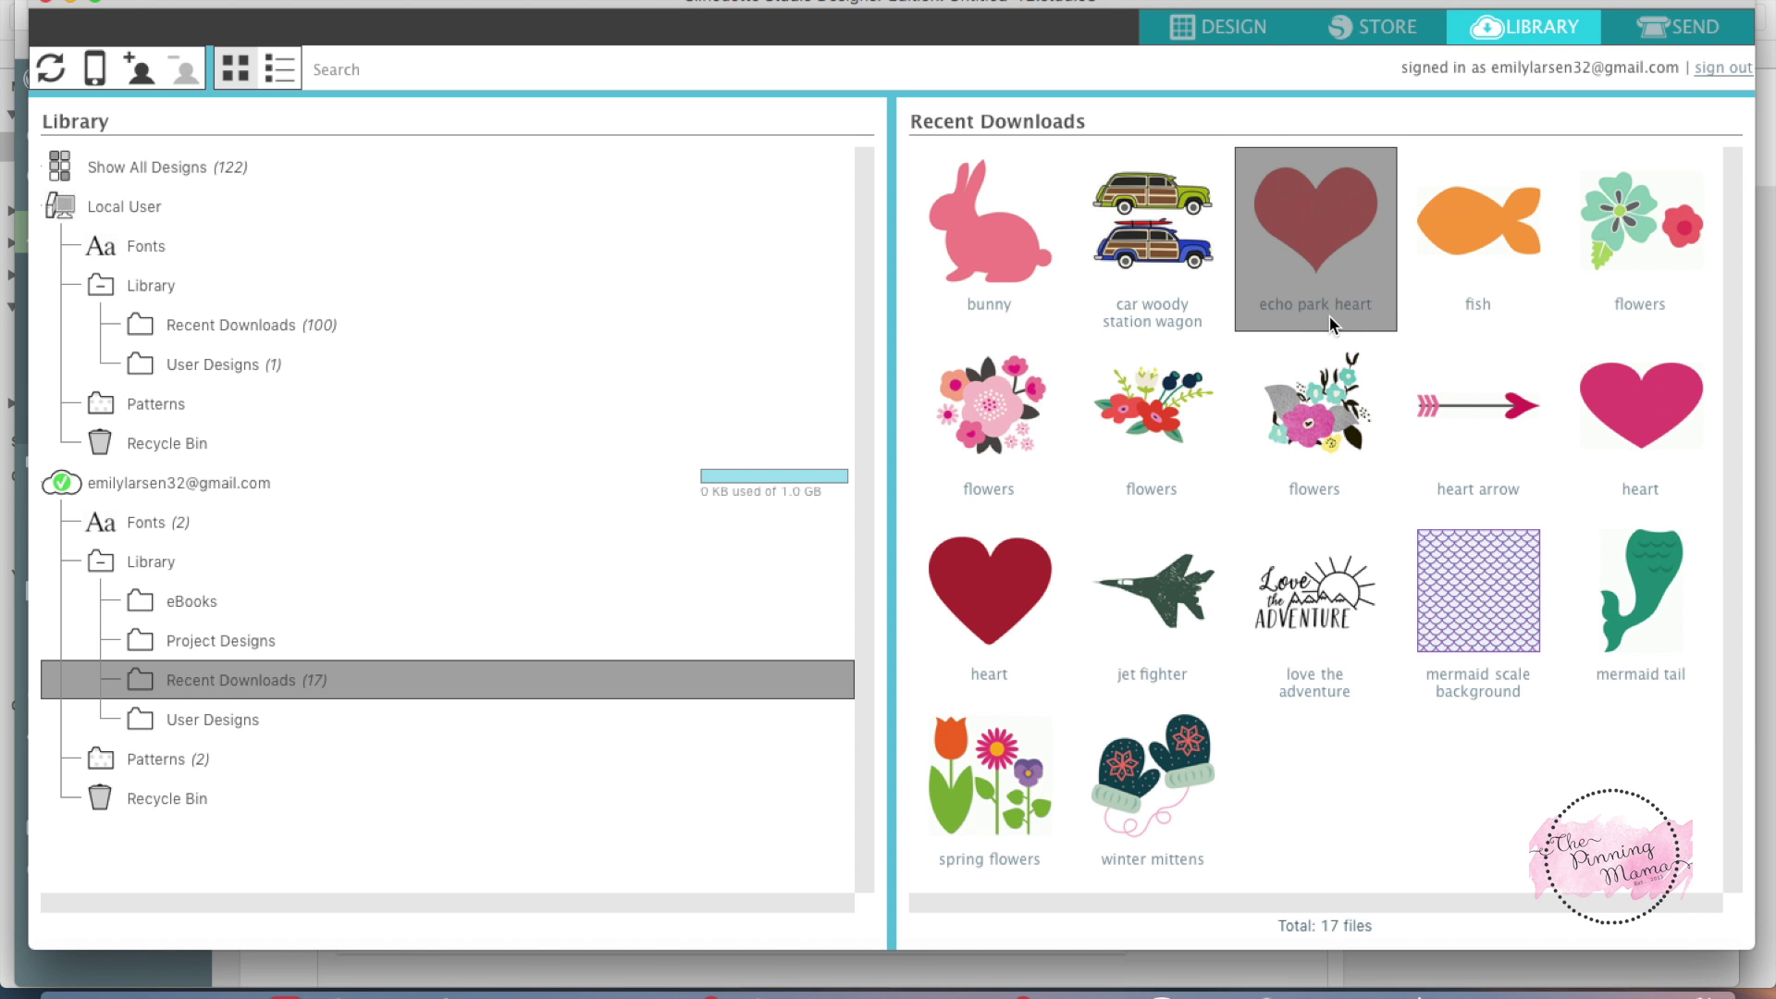
{"action": "left_click", "coordinate": [1258, 26]}
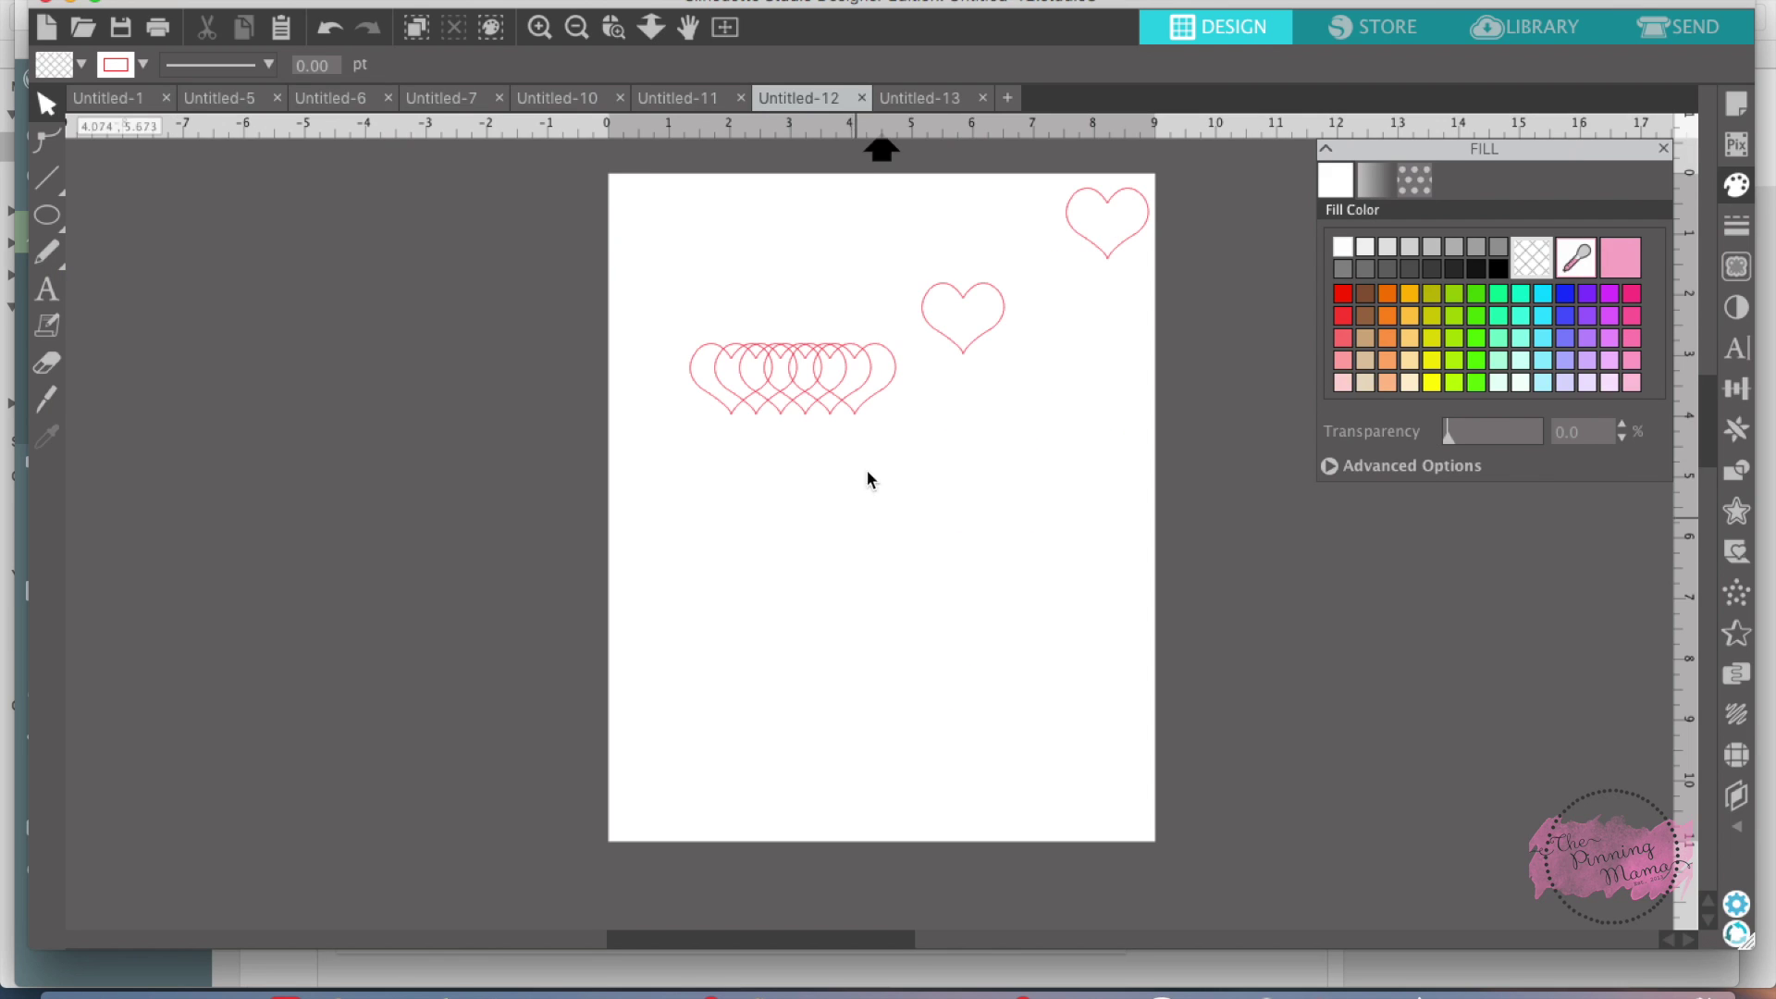
Step: Place hearts one by one side by side along the top edge, forming a six-heart row
{"action": "left_click_drag", "start_coordinate": [1001, 325], "coordinate": [1062, 226]}
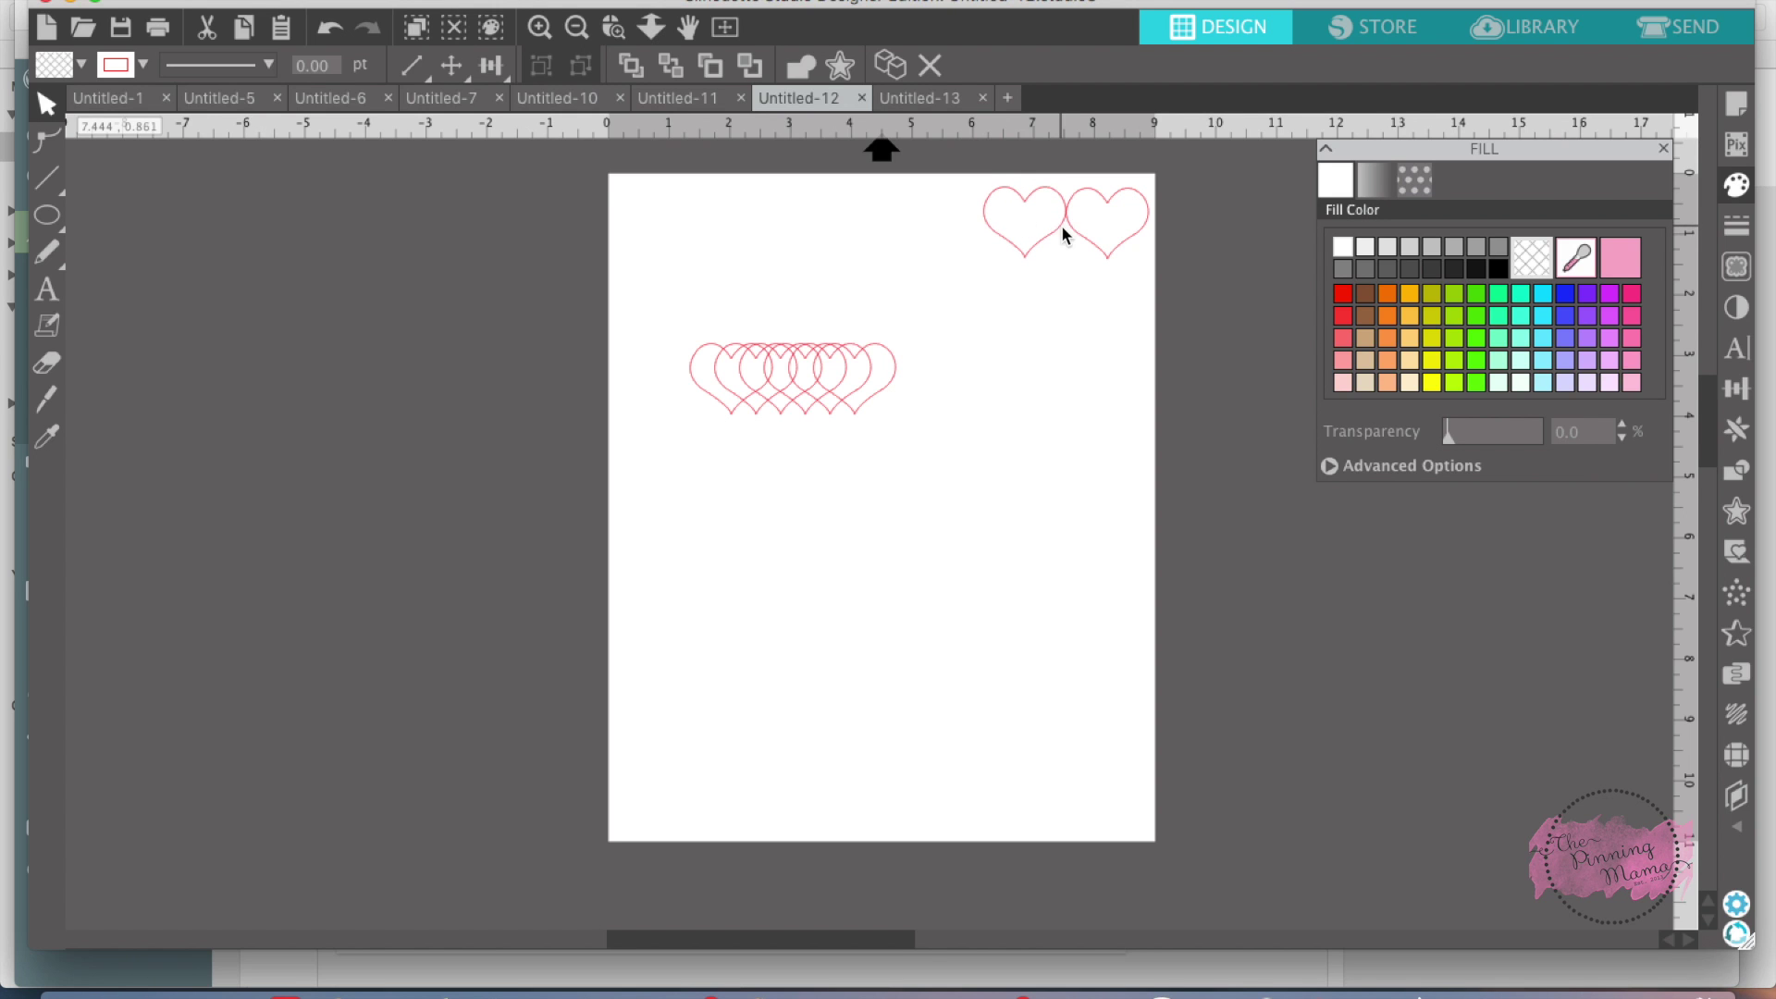
{"action": "left_click", "coordinate": [919, 397]}
{"action": "left_click_drag", "start_coordinate": [891, 394], "coordinate": [979, 226]}
{"action": "left_click", "coordinate": [883, 366]}
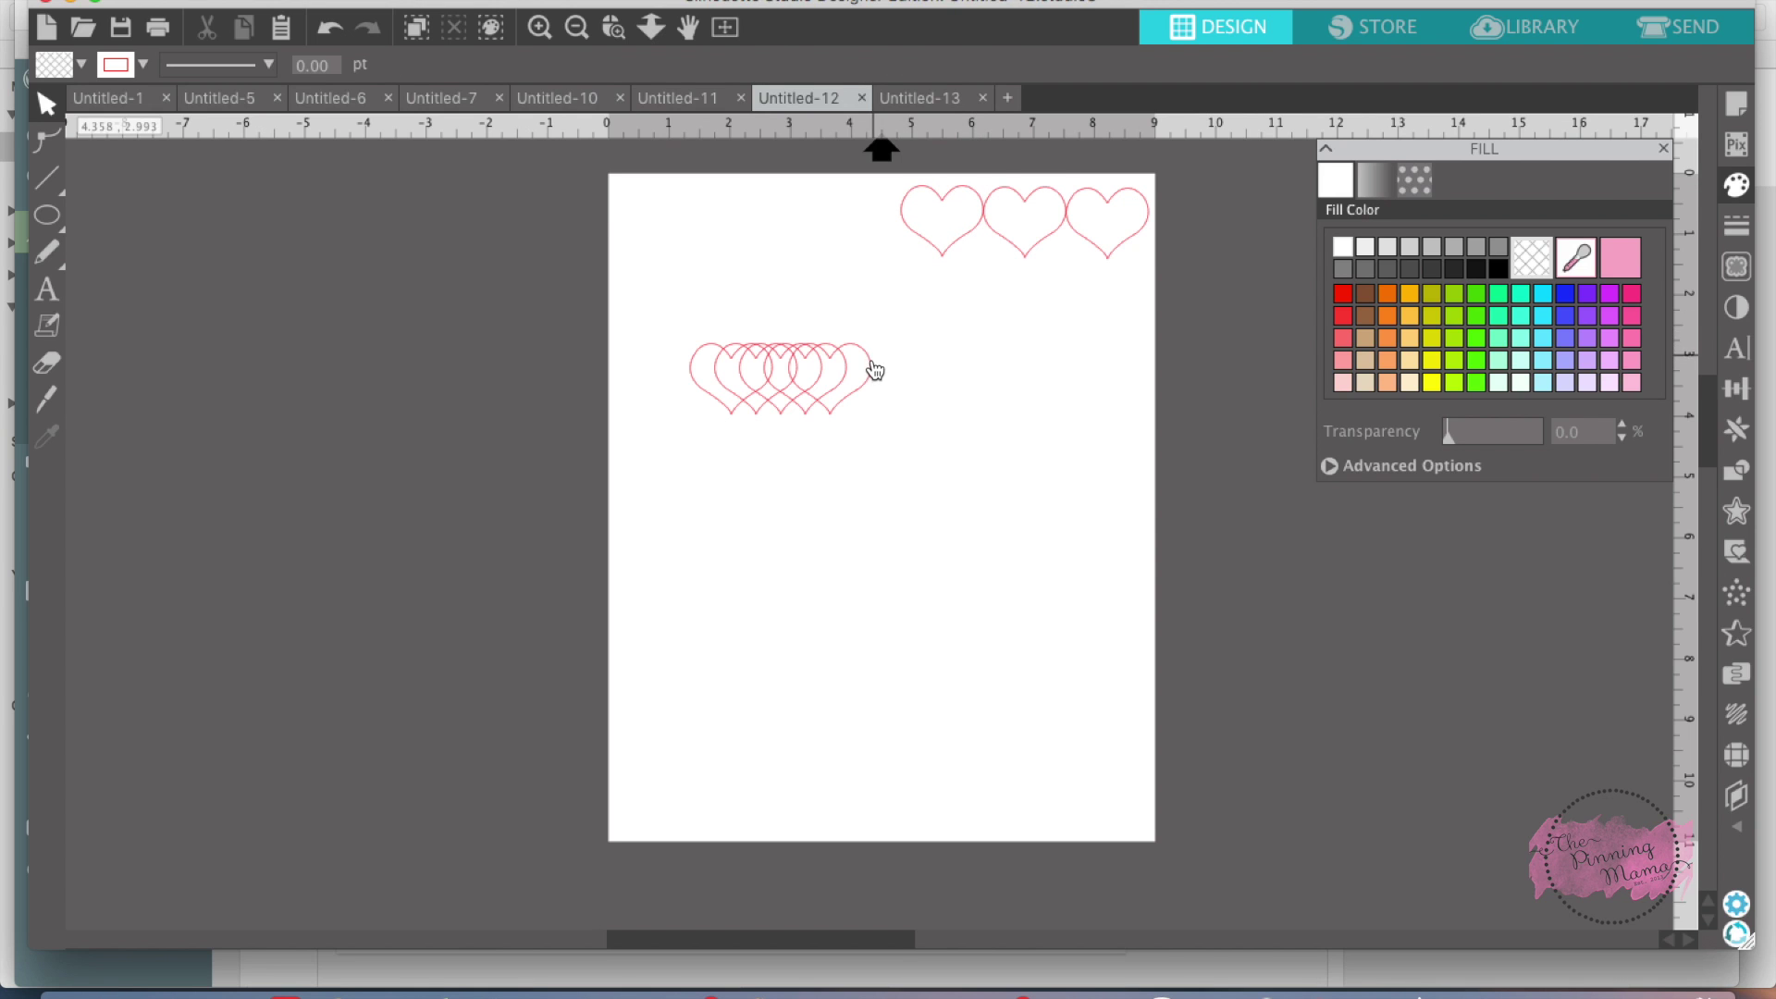
{"action": "left_click_drag", "start_coordinate": [874, 370], "coordinate": [904, 219]}
{"action": "left_click", "coordinate": [869, 287]}
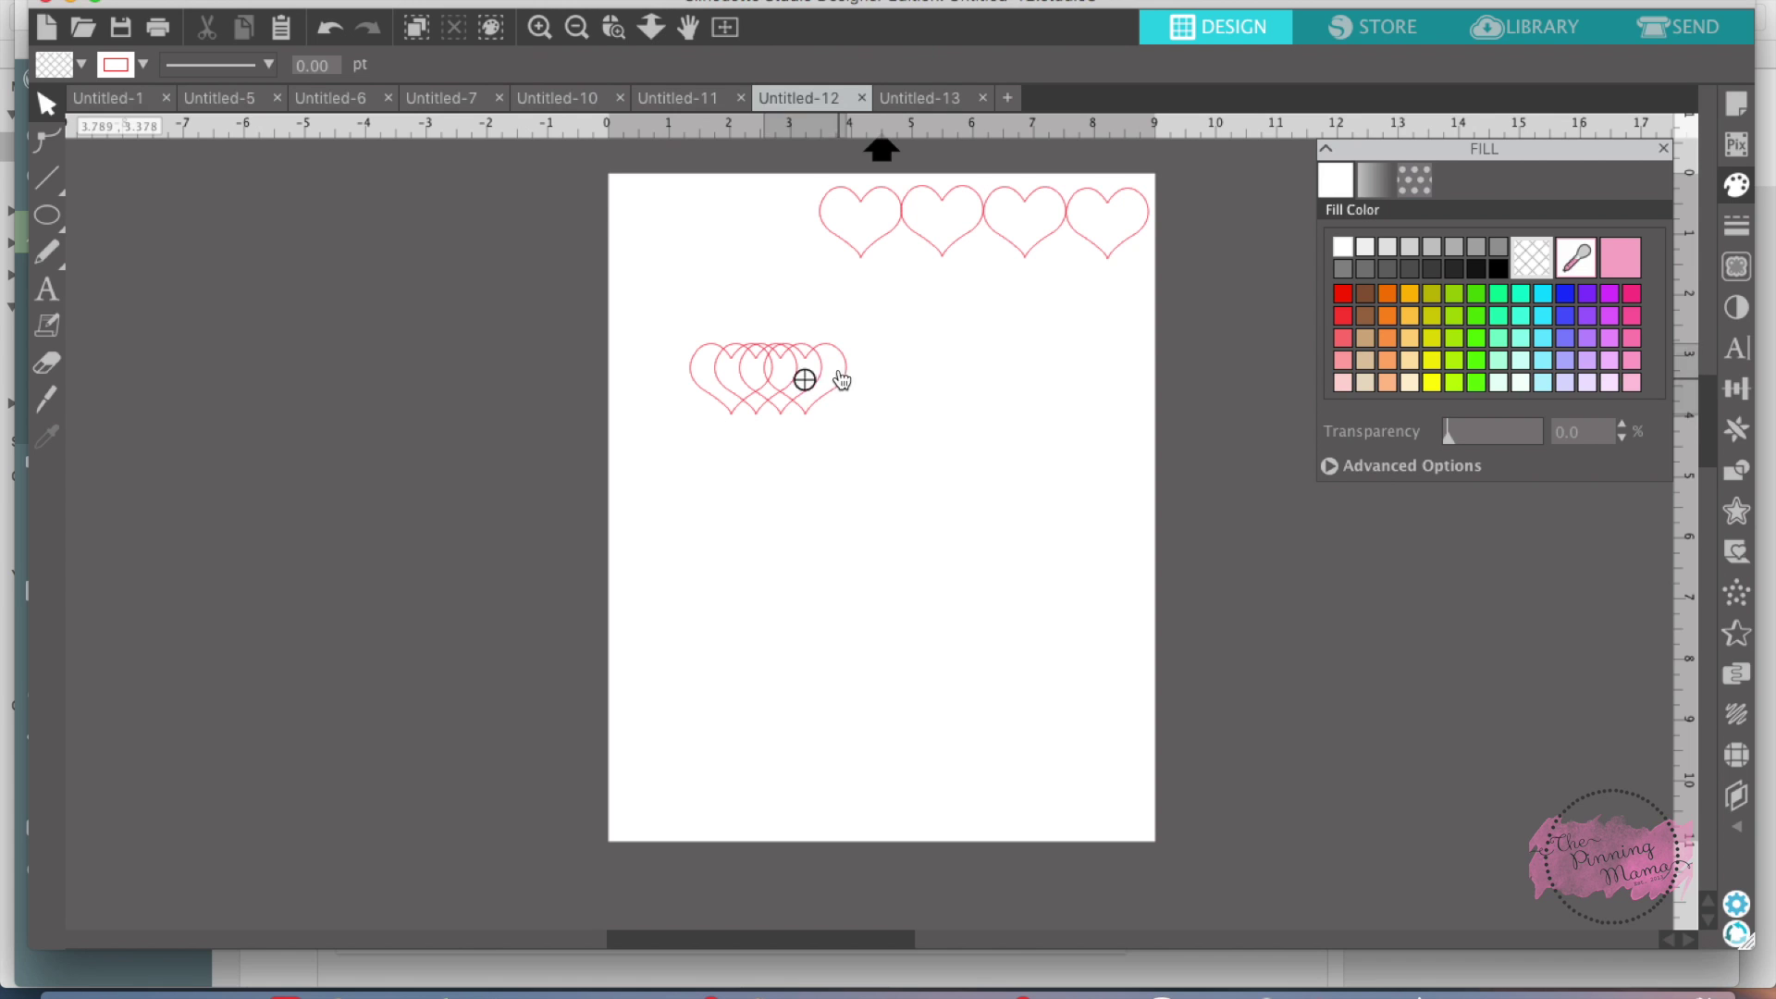
{"action": "left_click_drag", "start_coordinate": [842, 379], "coordinate": [814, 231]}
{"action": "left_click", "coordinate": [824, 272]}
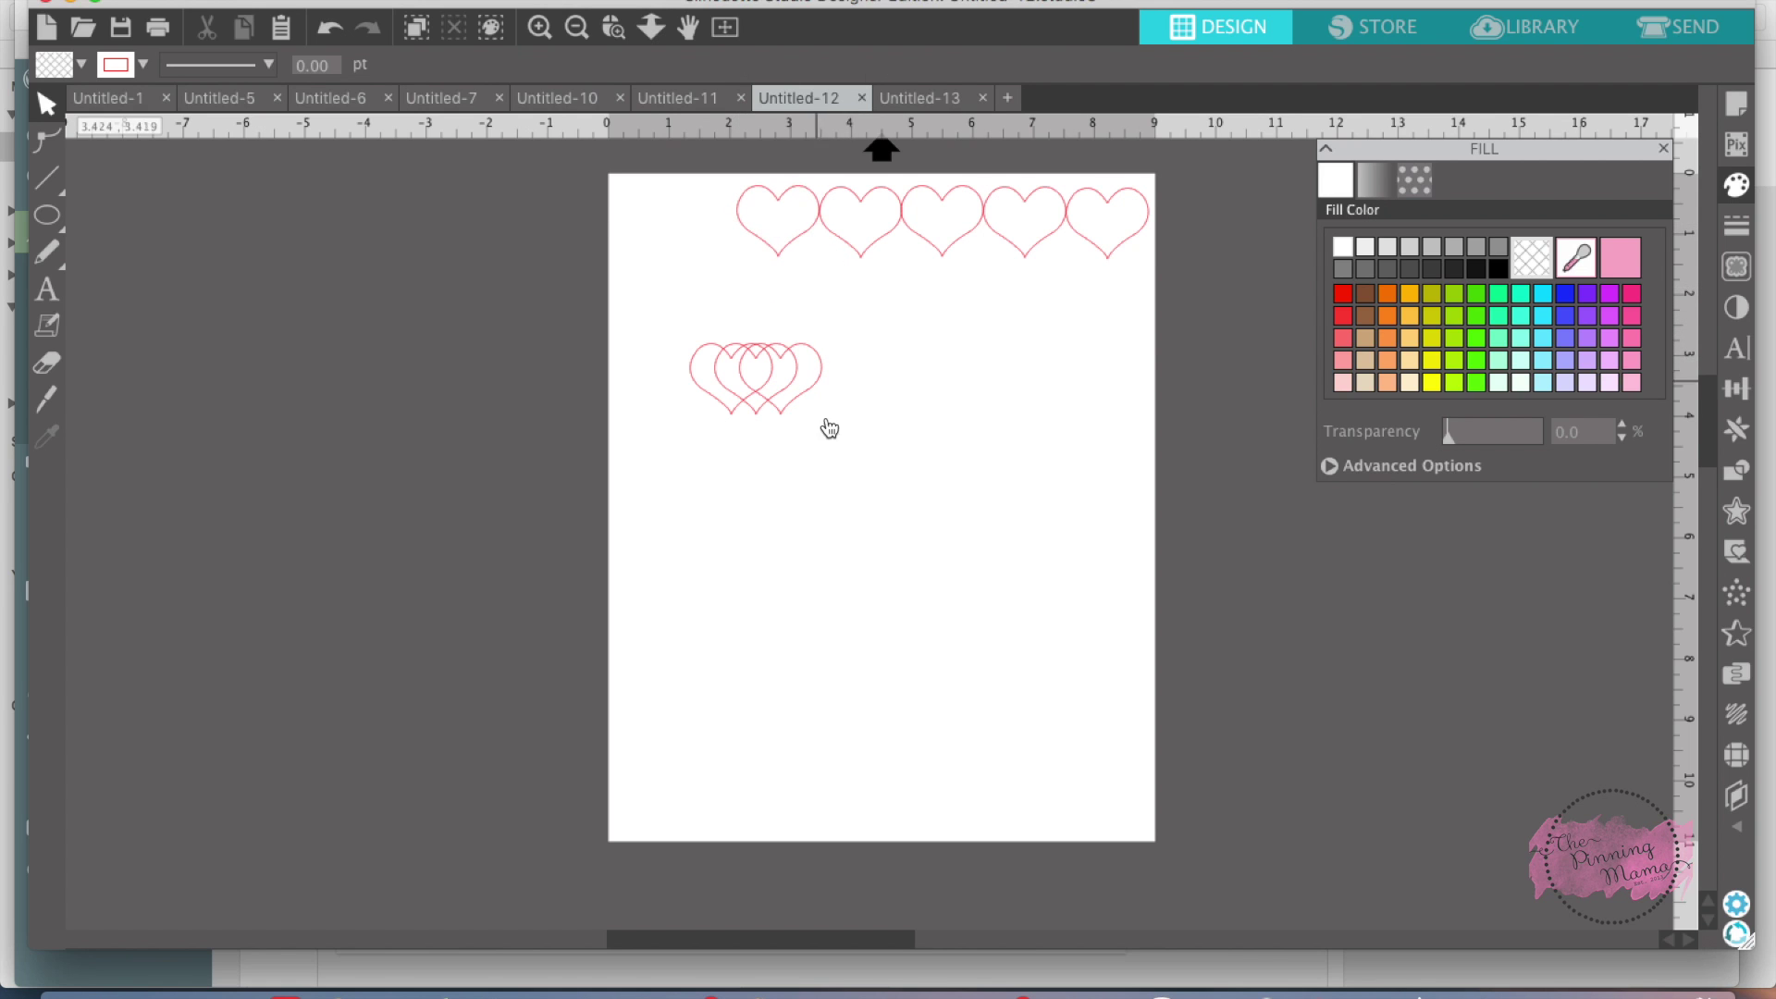
{"action": "left_click_drag", "start_coordinate": [819, 398], "coordinate": [730, 237]}
{"action": "left_click", "coordinate": [812, 264]}
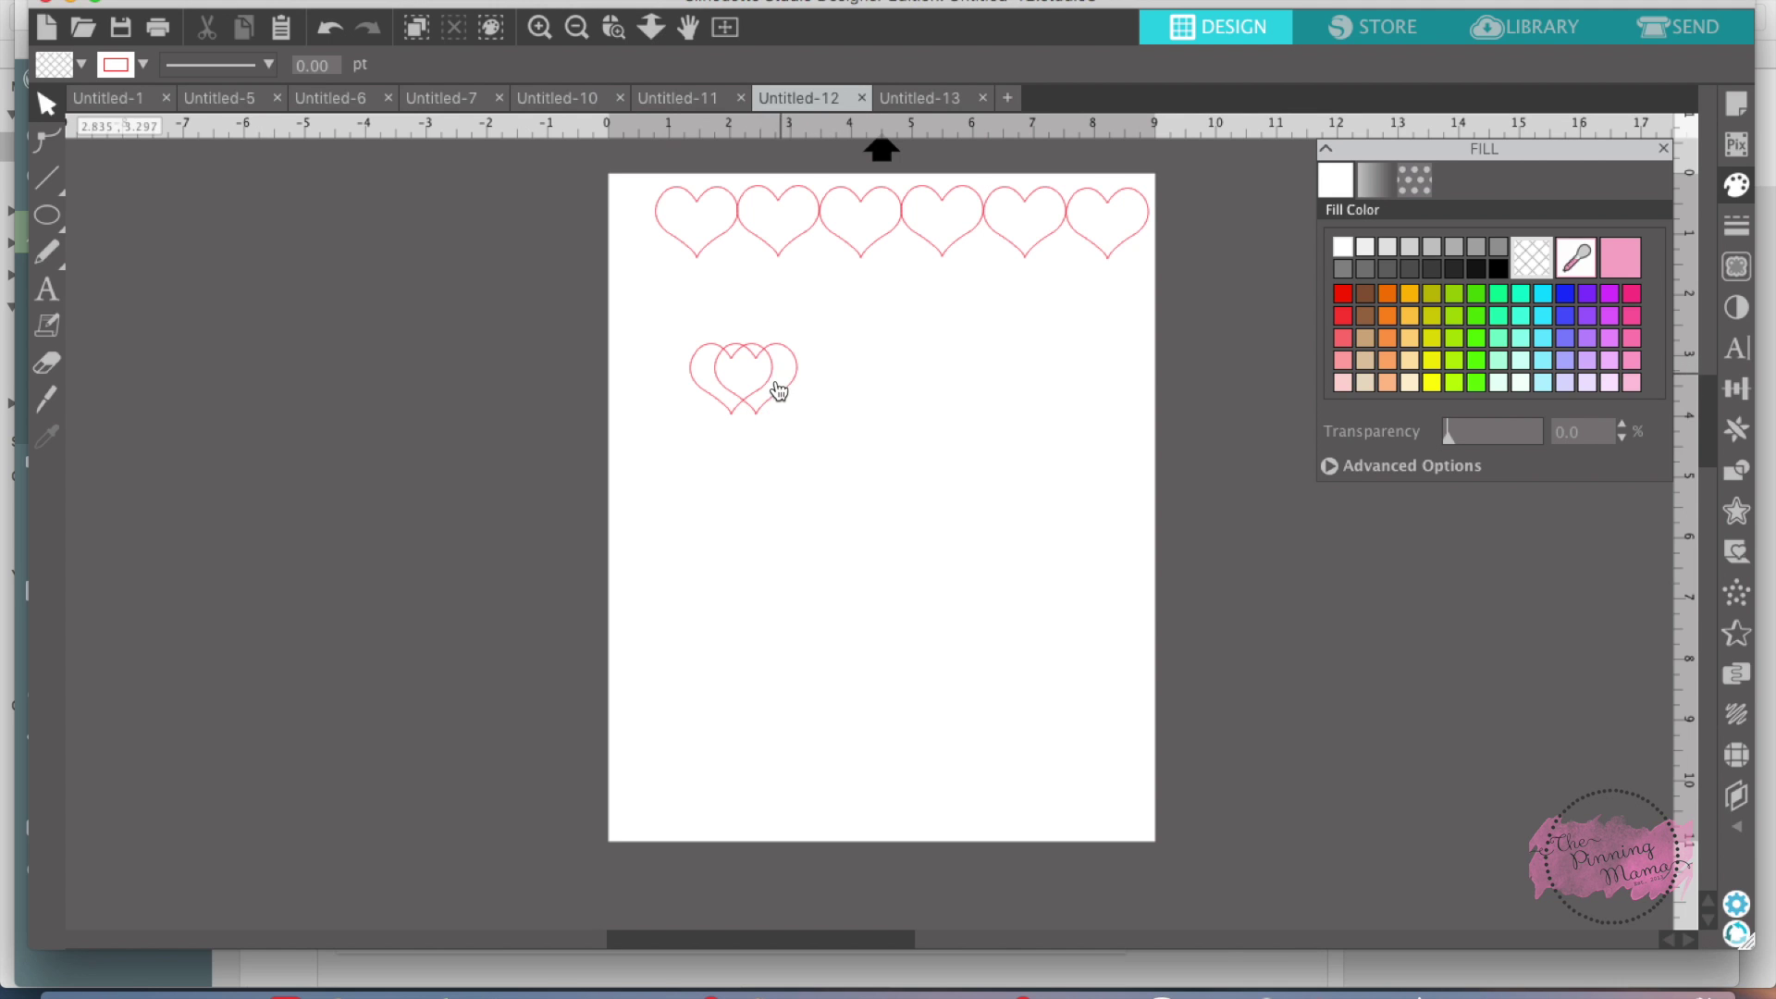
Step: Stack the remaining heart below the other loose one and nudge the leftmost top heart right
{"action": "left_click_drag", "start_coordinate": [779, 391], "coordinate": [728, 482]}
{"action": "left_click", "coordinate": [724, 470]}
{"action": "left_click_drag", "start_coordinate": [694, 223], "coordinate": [1153, 282]}
{"action": "left_click", "coordinate": [605, 169]}
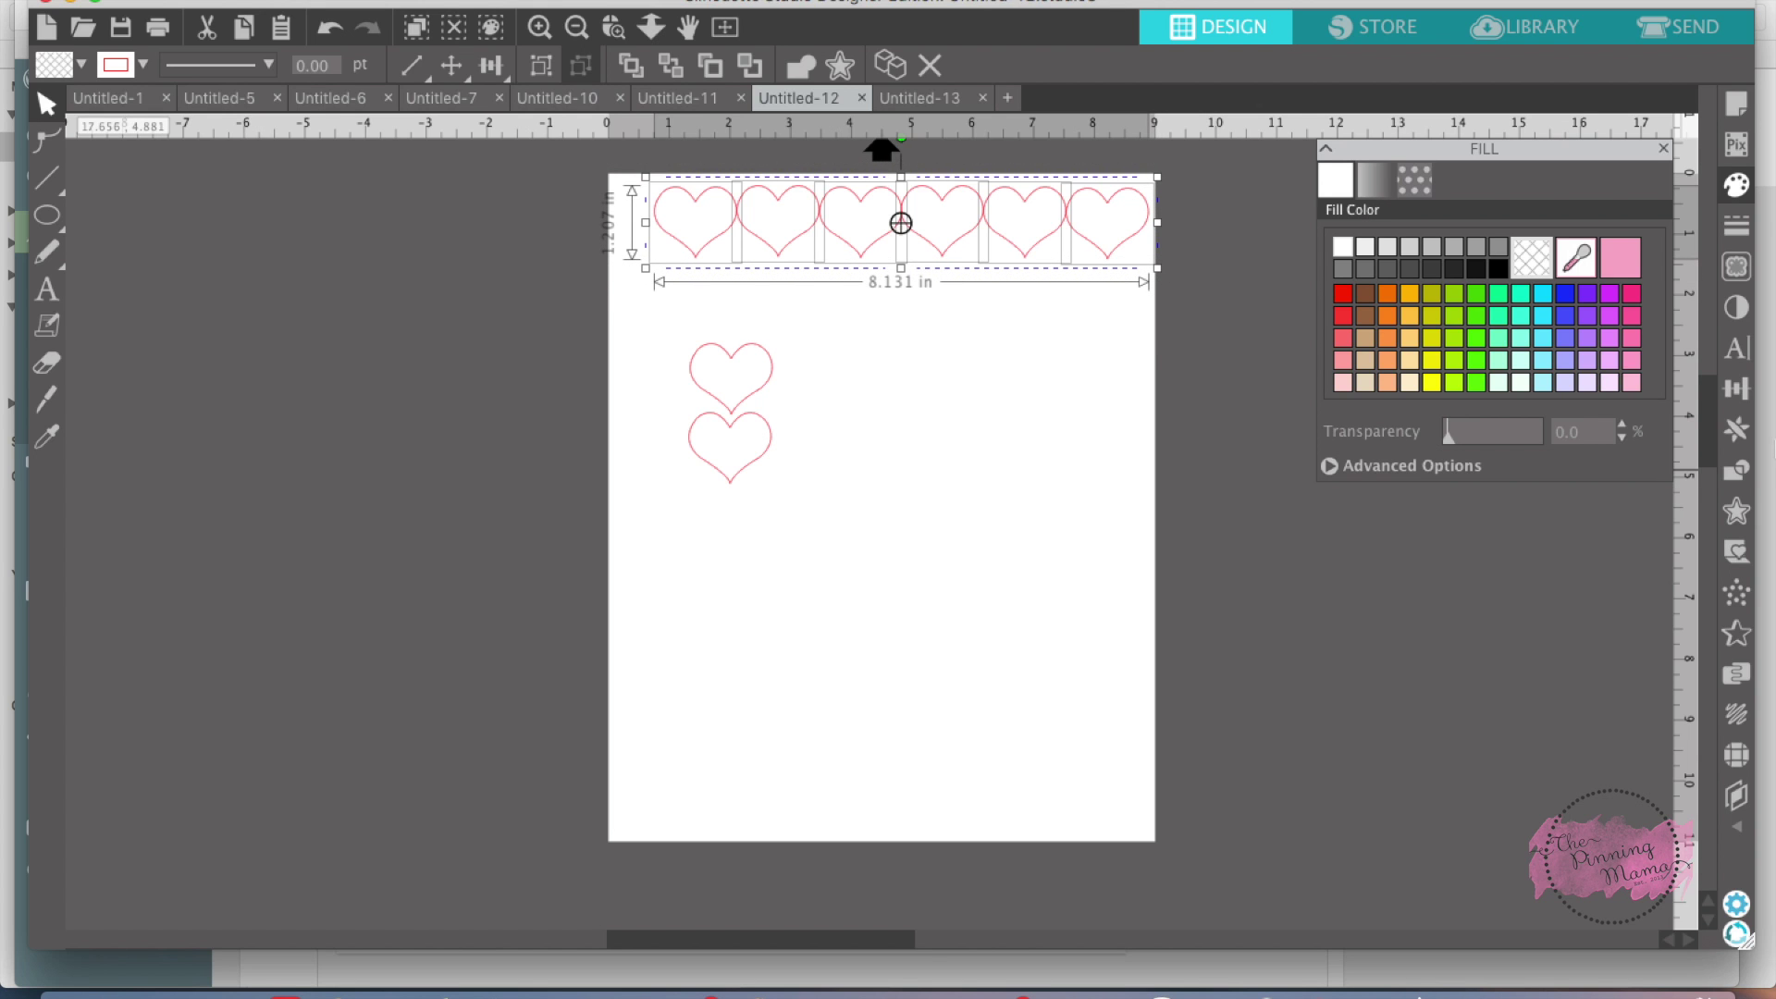
Step: Nudge the third and fifth hearts so all six hearts in the row overlap
{"action": "left_click", "coordinate": [1736, 471]}
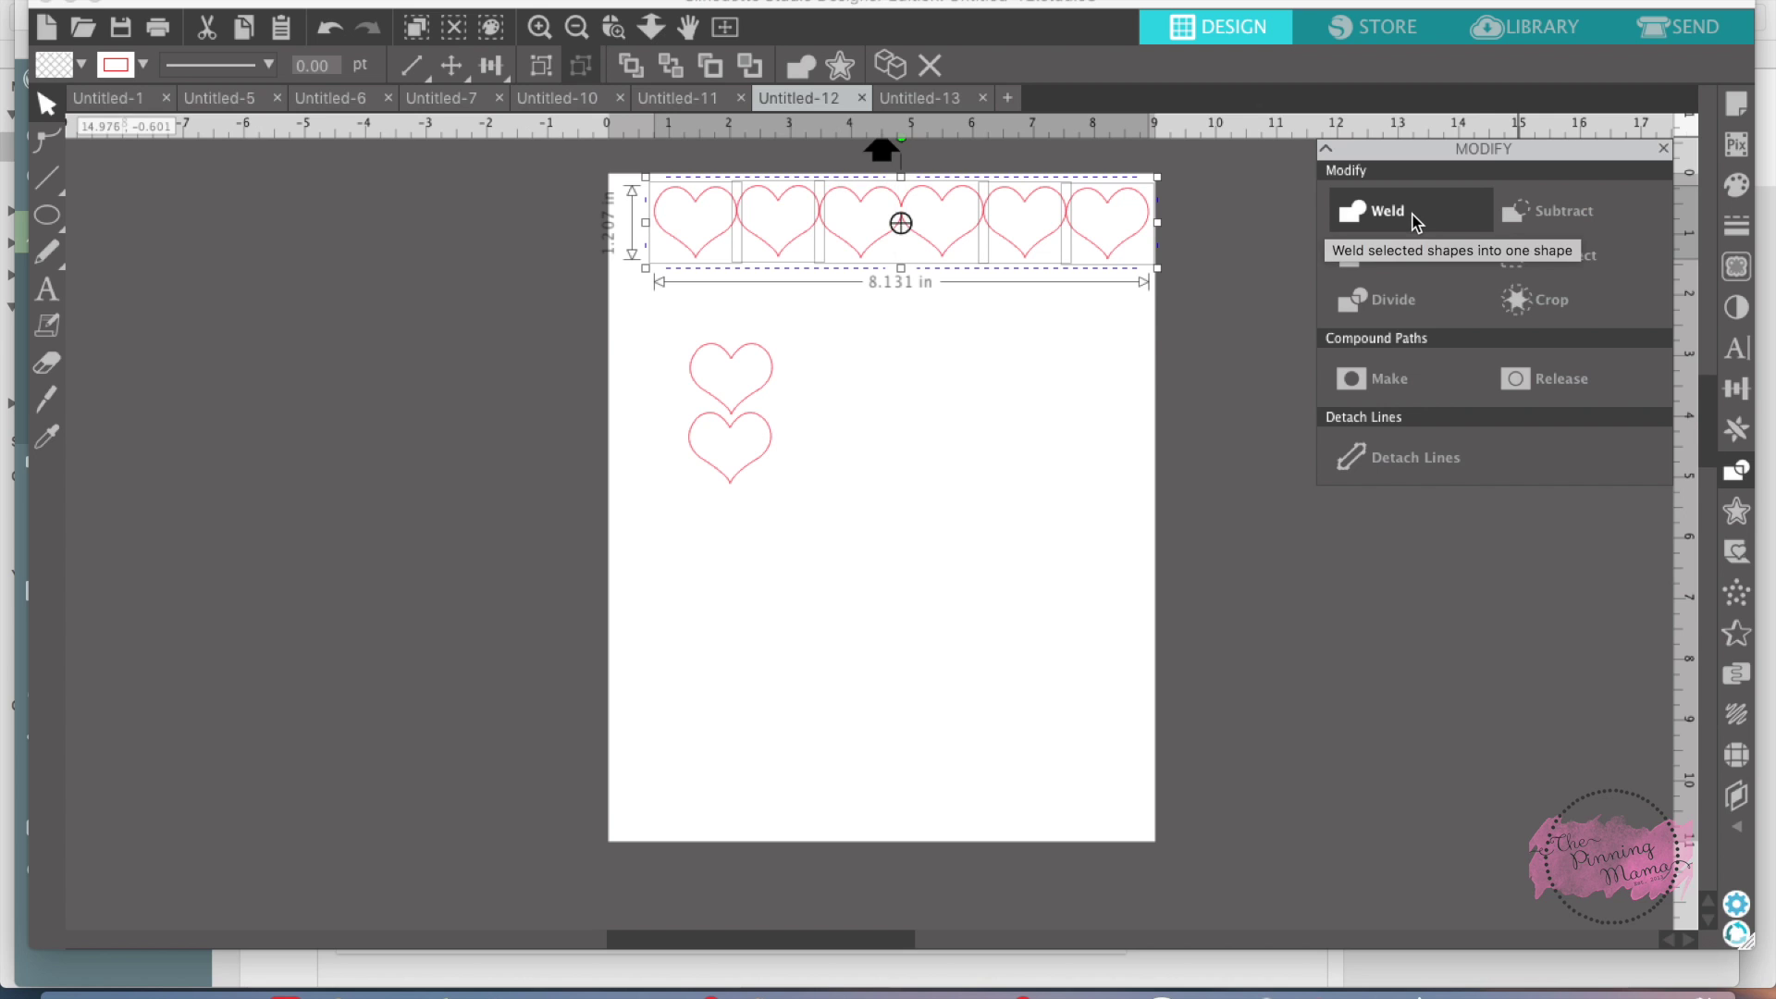
{"action": "left_click", "coordinate": [1388, 211]}
{"action": "left_click", "coordinate": [1090, 372]}
{"action": "left_click", "coordinate": [859, 251]}
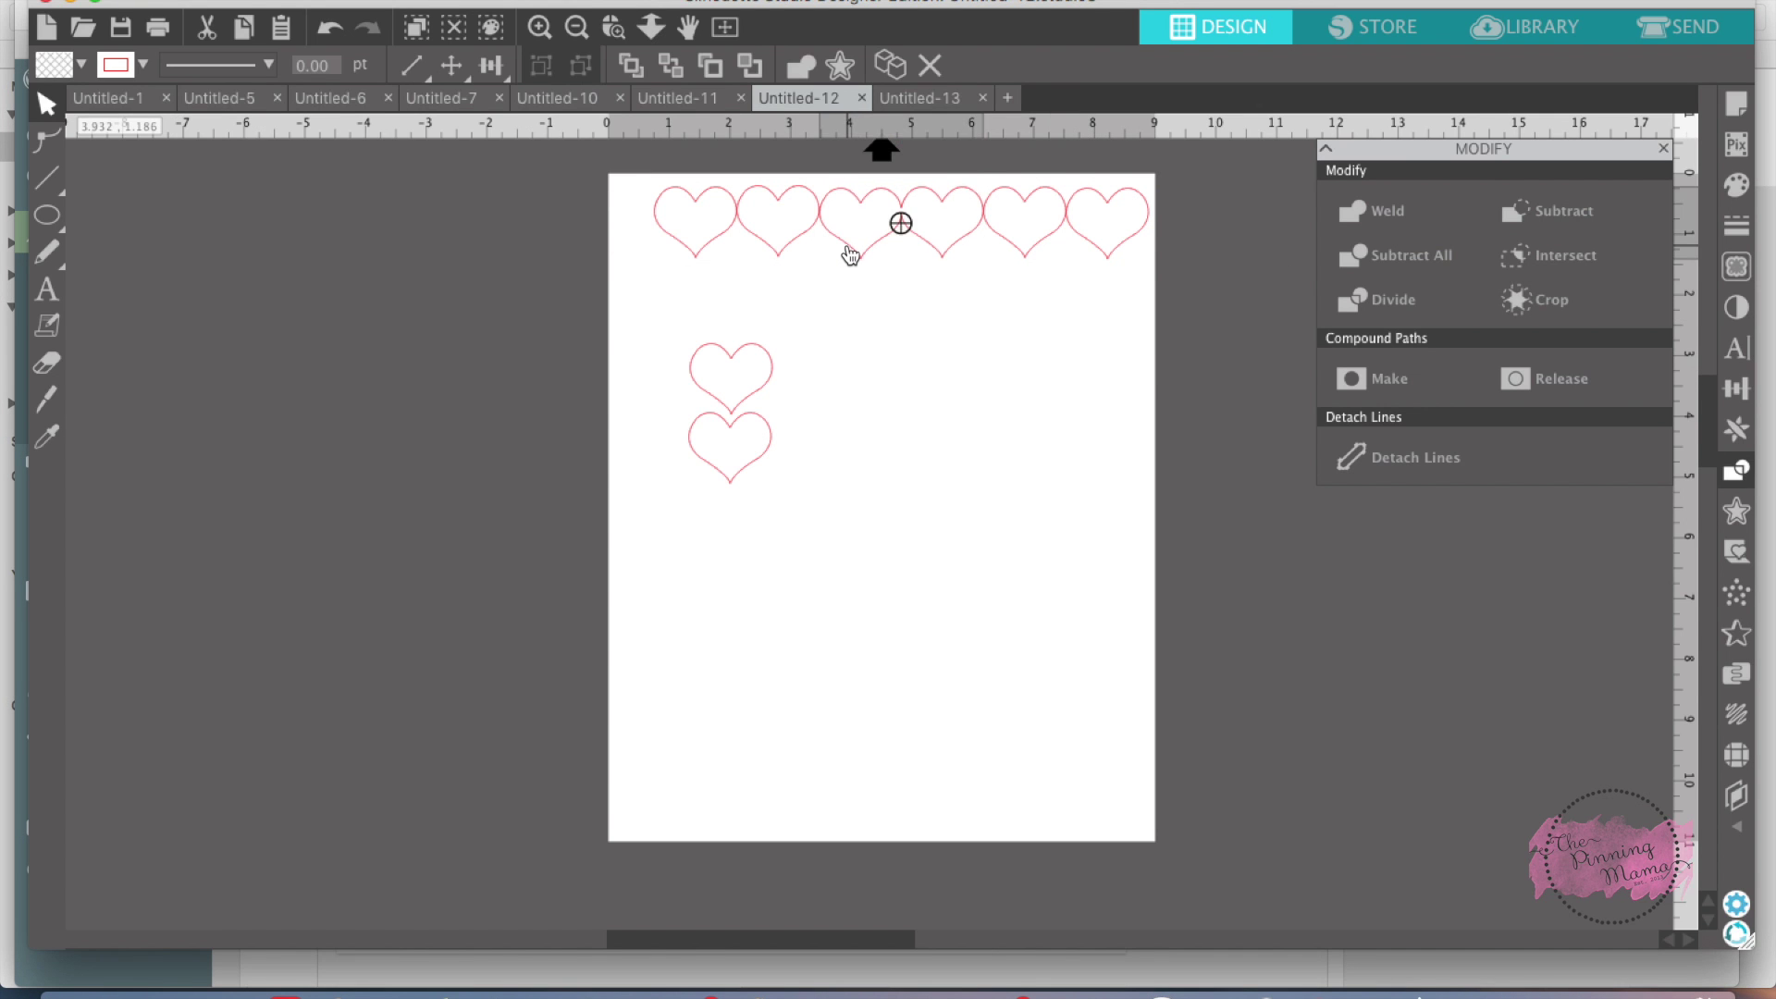
{"action": "left_click_drag", "start_coordinate": [850, 251], "coordinate": [850, 251]}
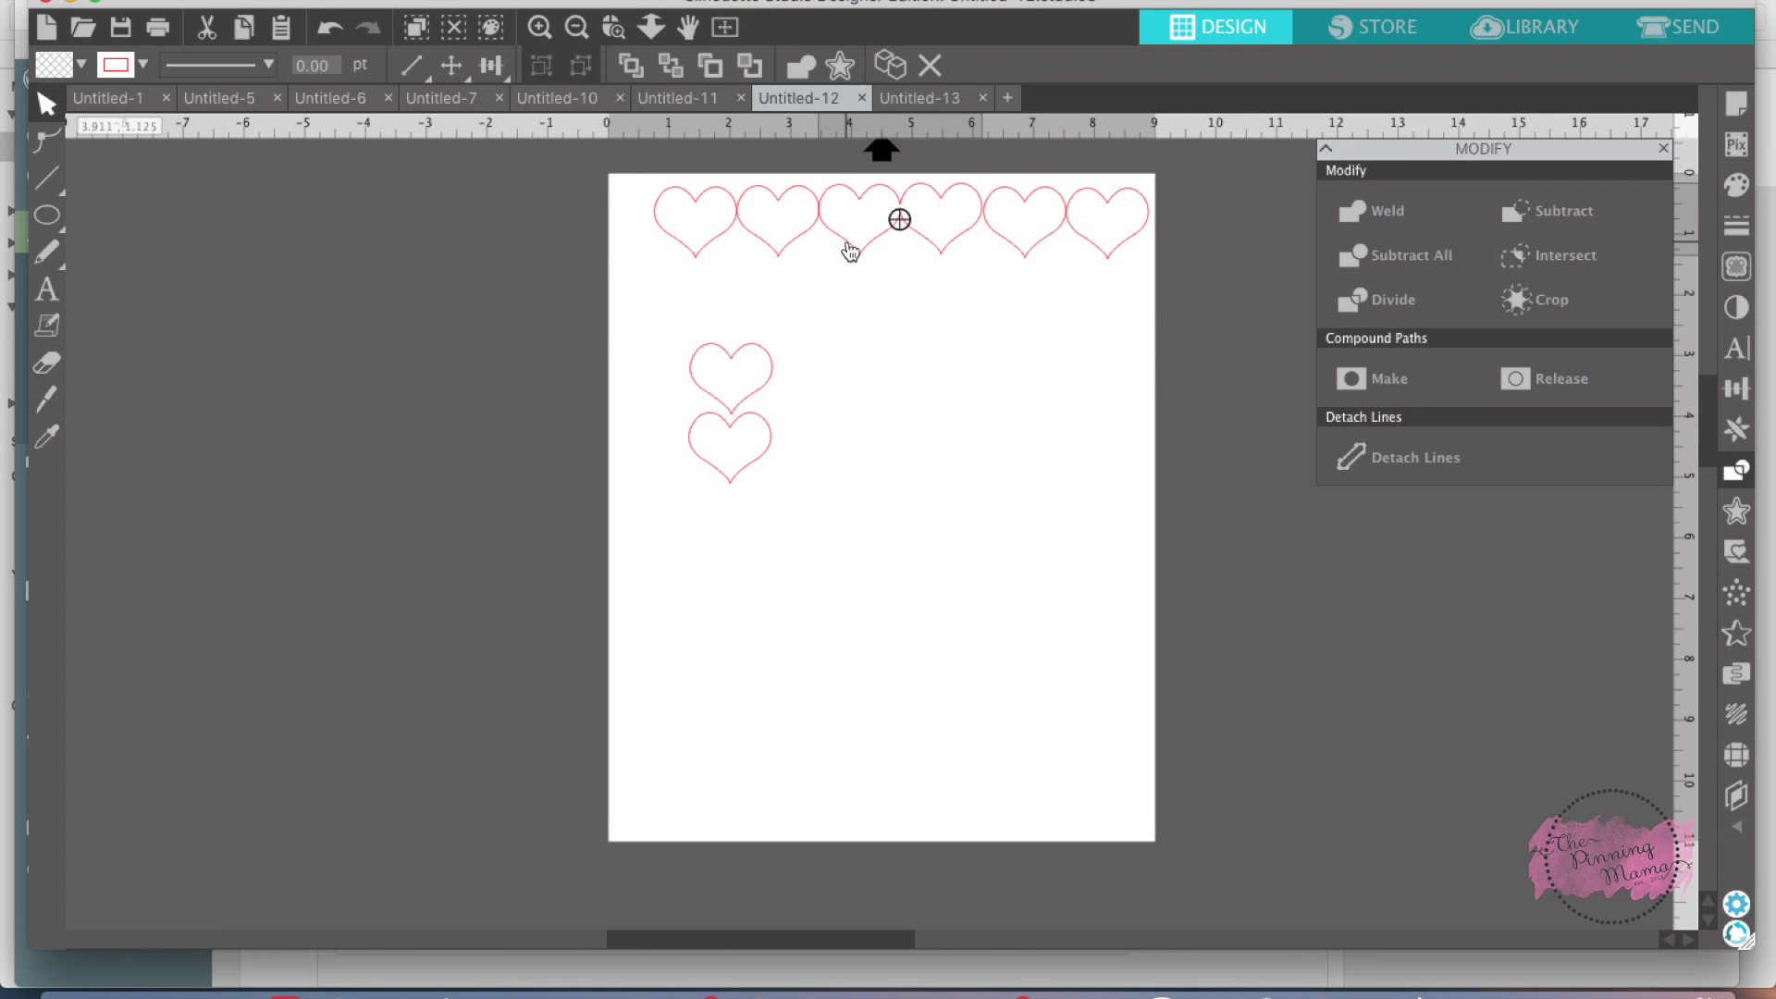
{"action": "left_click", "coordinate": [846, 244]}
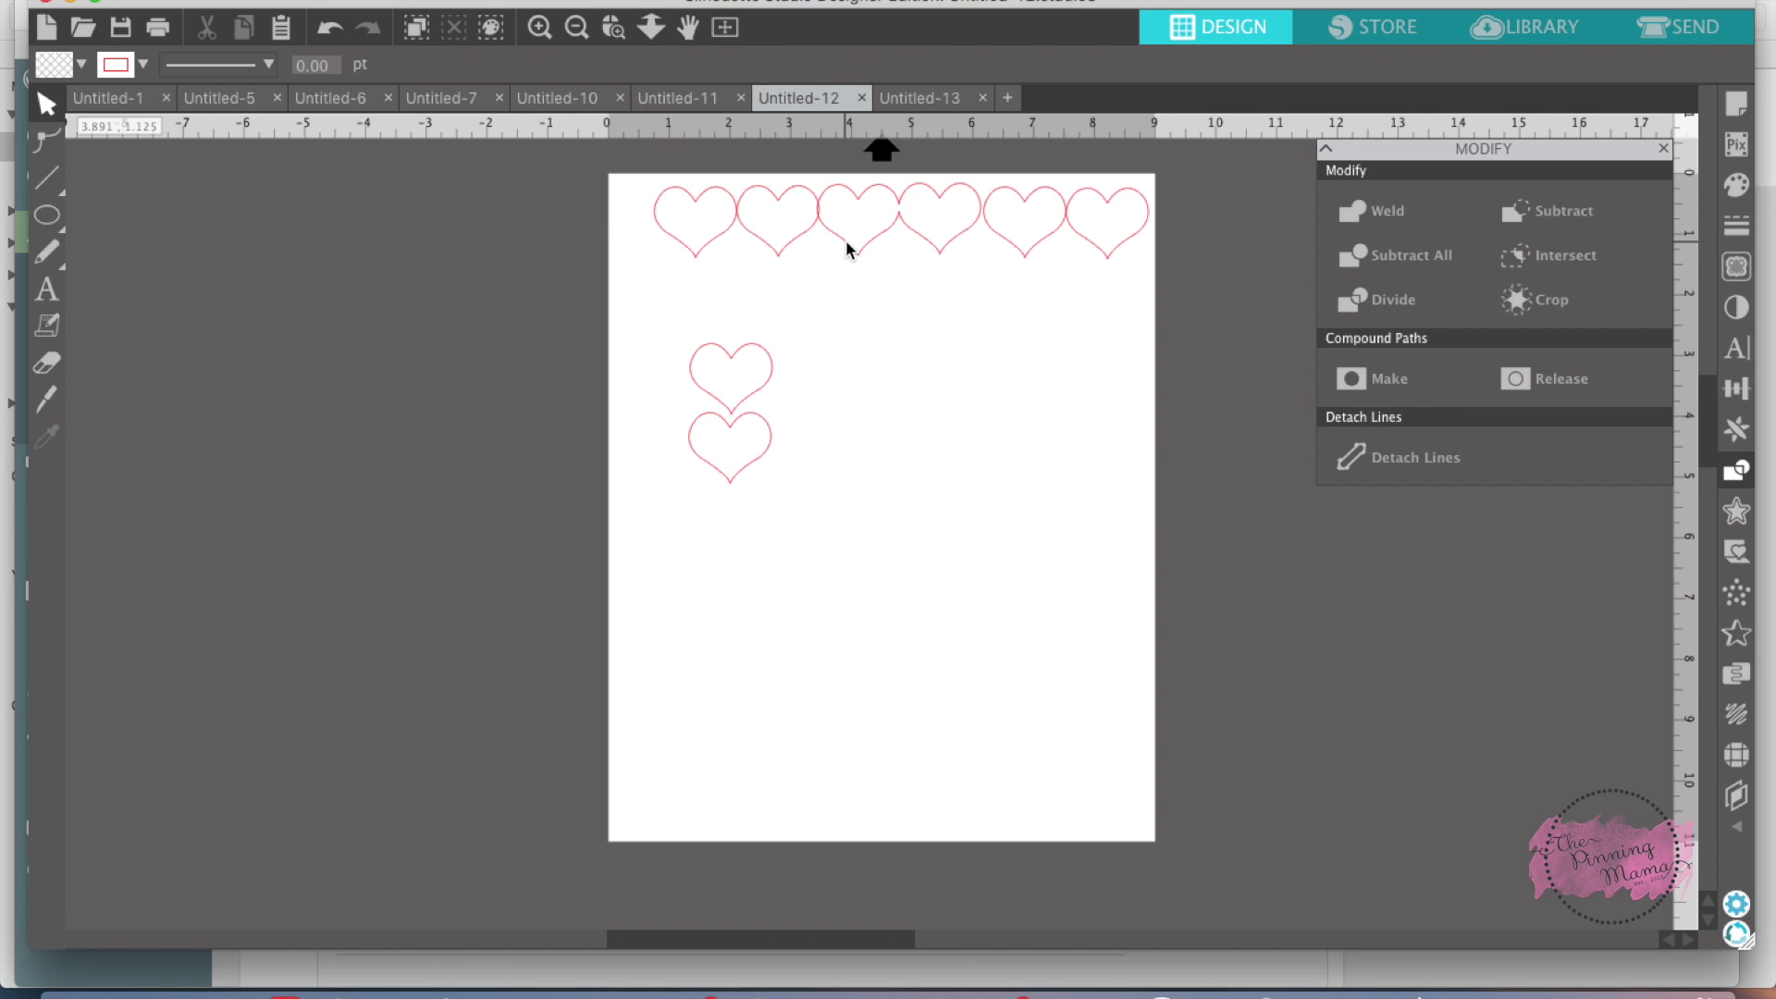
{"action": "left_click", "coordinate": [997, 246]}
{"action": "left_click_drag", "start_coordinate": [997, 246], "coordinate": [1079, 239]}
{"action": "left_click", "coordinate": [1063, 256]}
{"action": "left_click", "coordinate": [770, 213]}
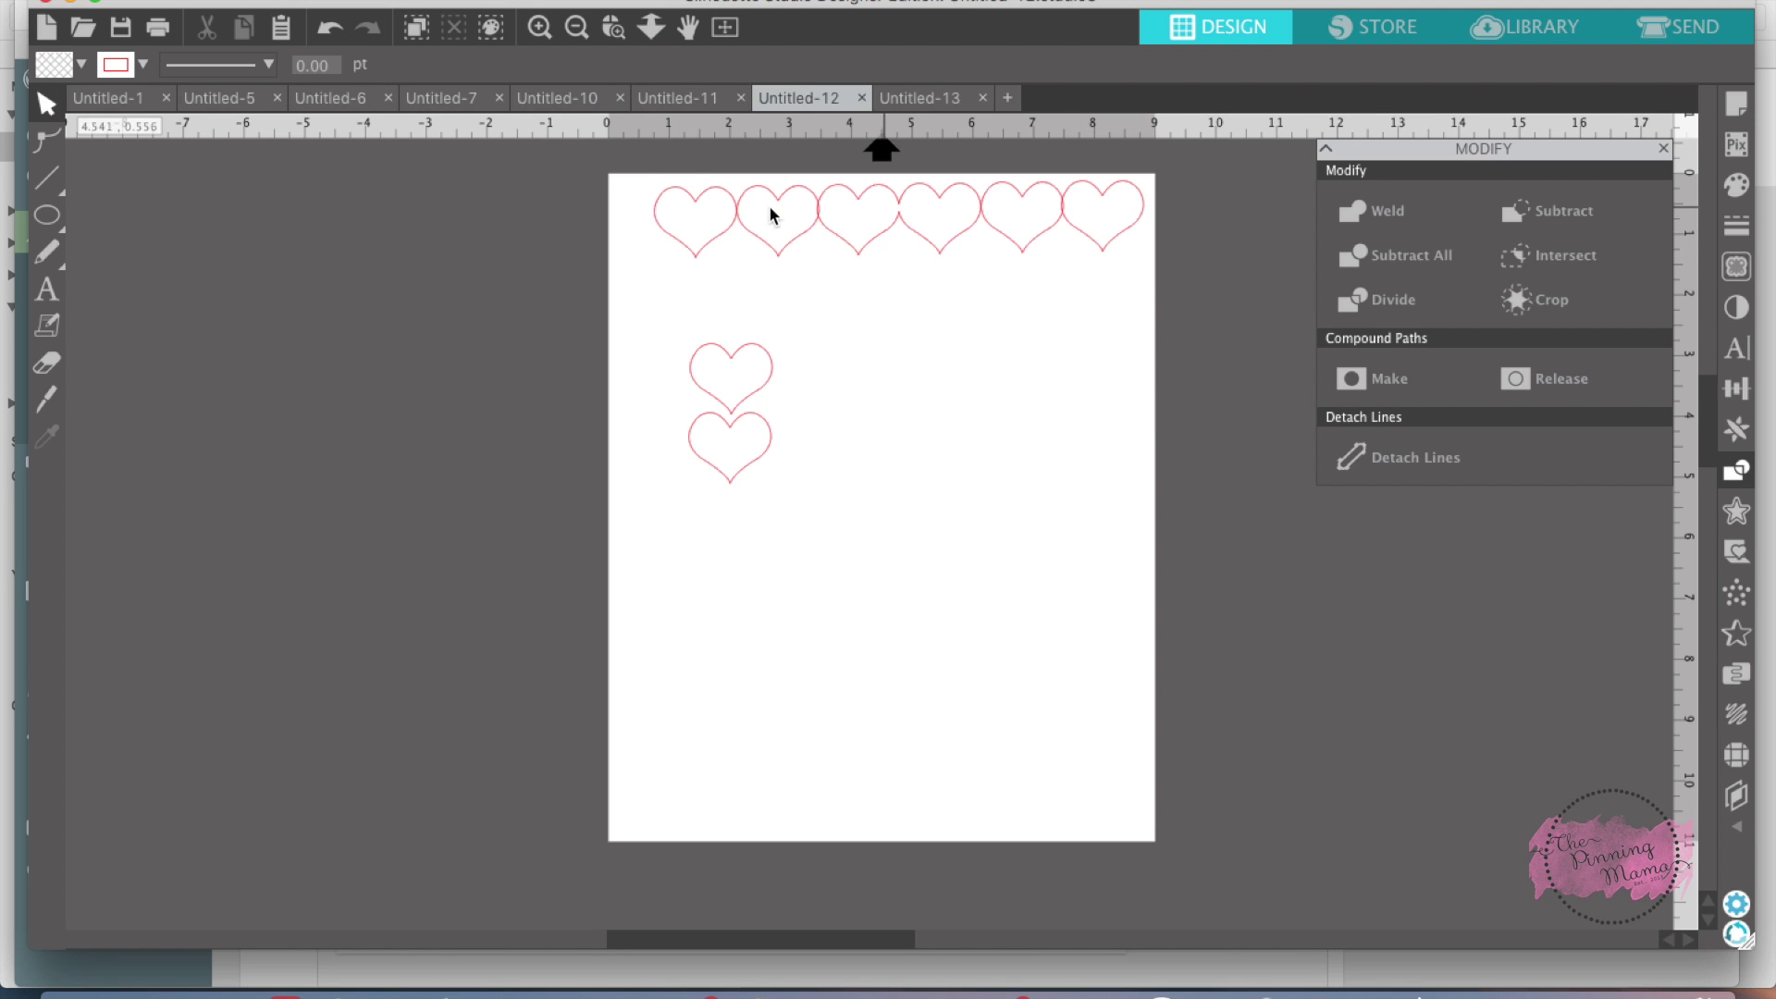
Step: Weld the six hearts into one shape, group it, then go to the Untitled-7 document
{"action": "left_click_drag", "start_coordinate": [613, 193], "coordinate": [1163, 287]}
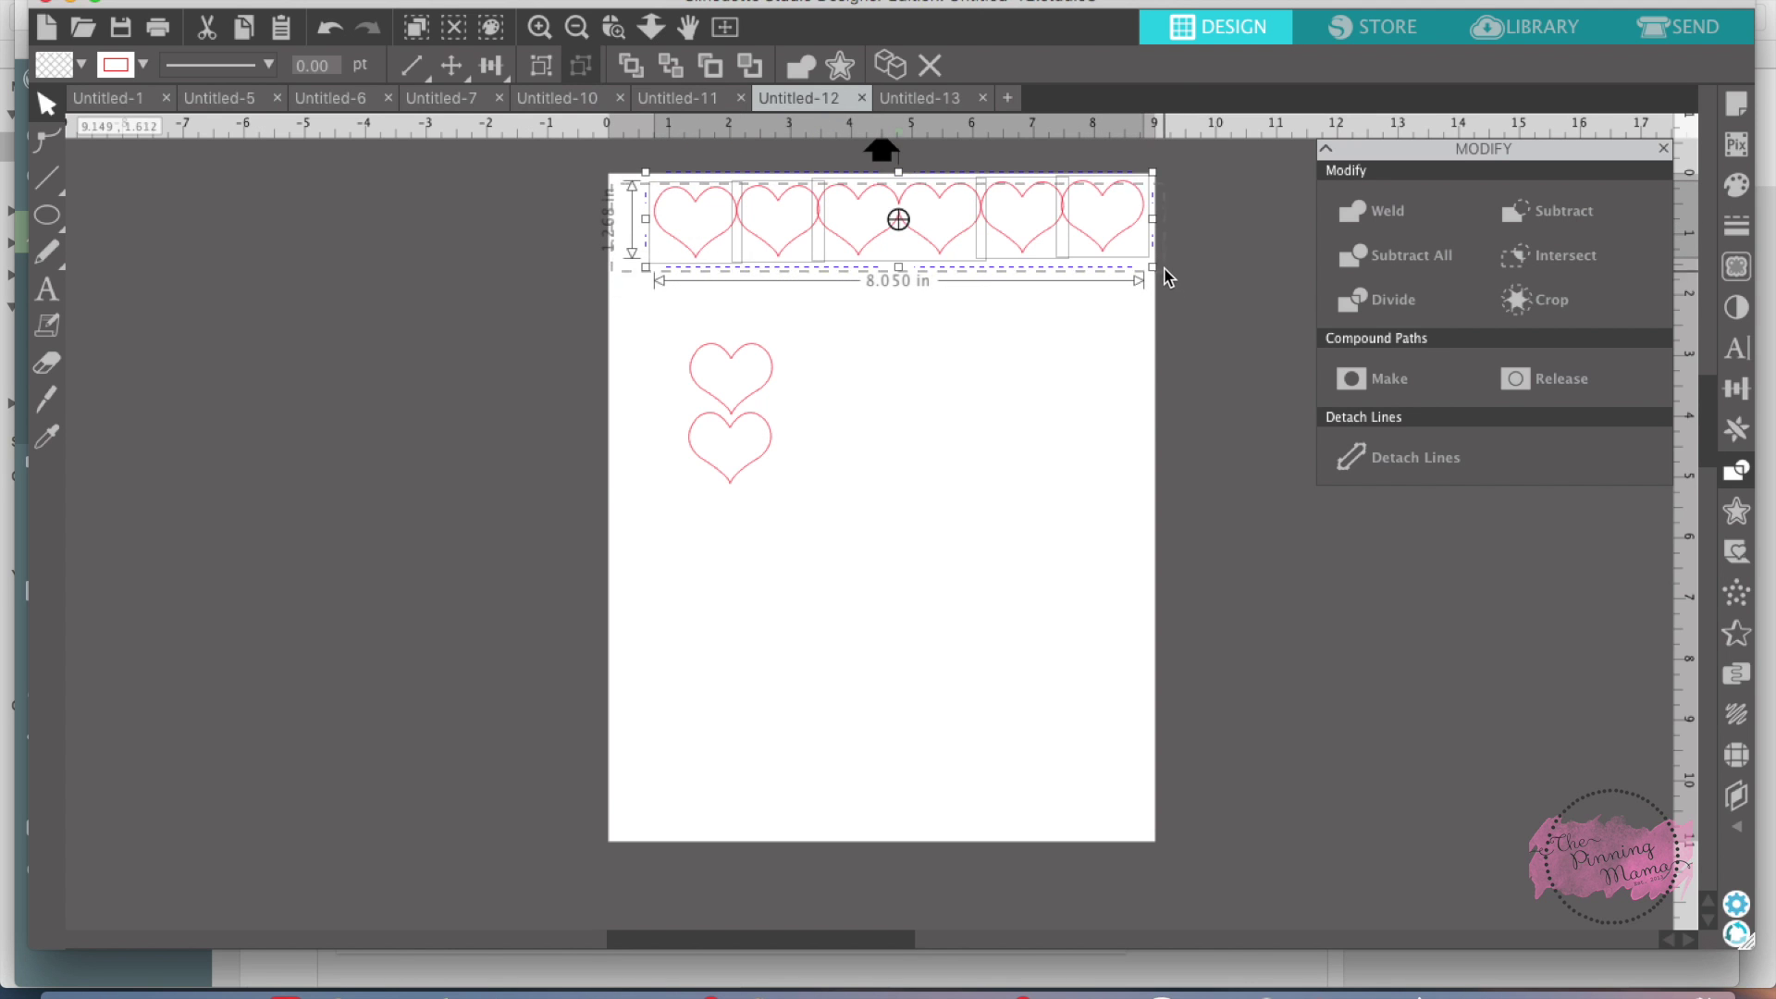
{"action": "left_click", "coordinate": [1388, 215]}
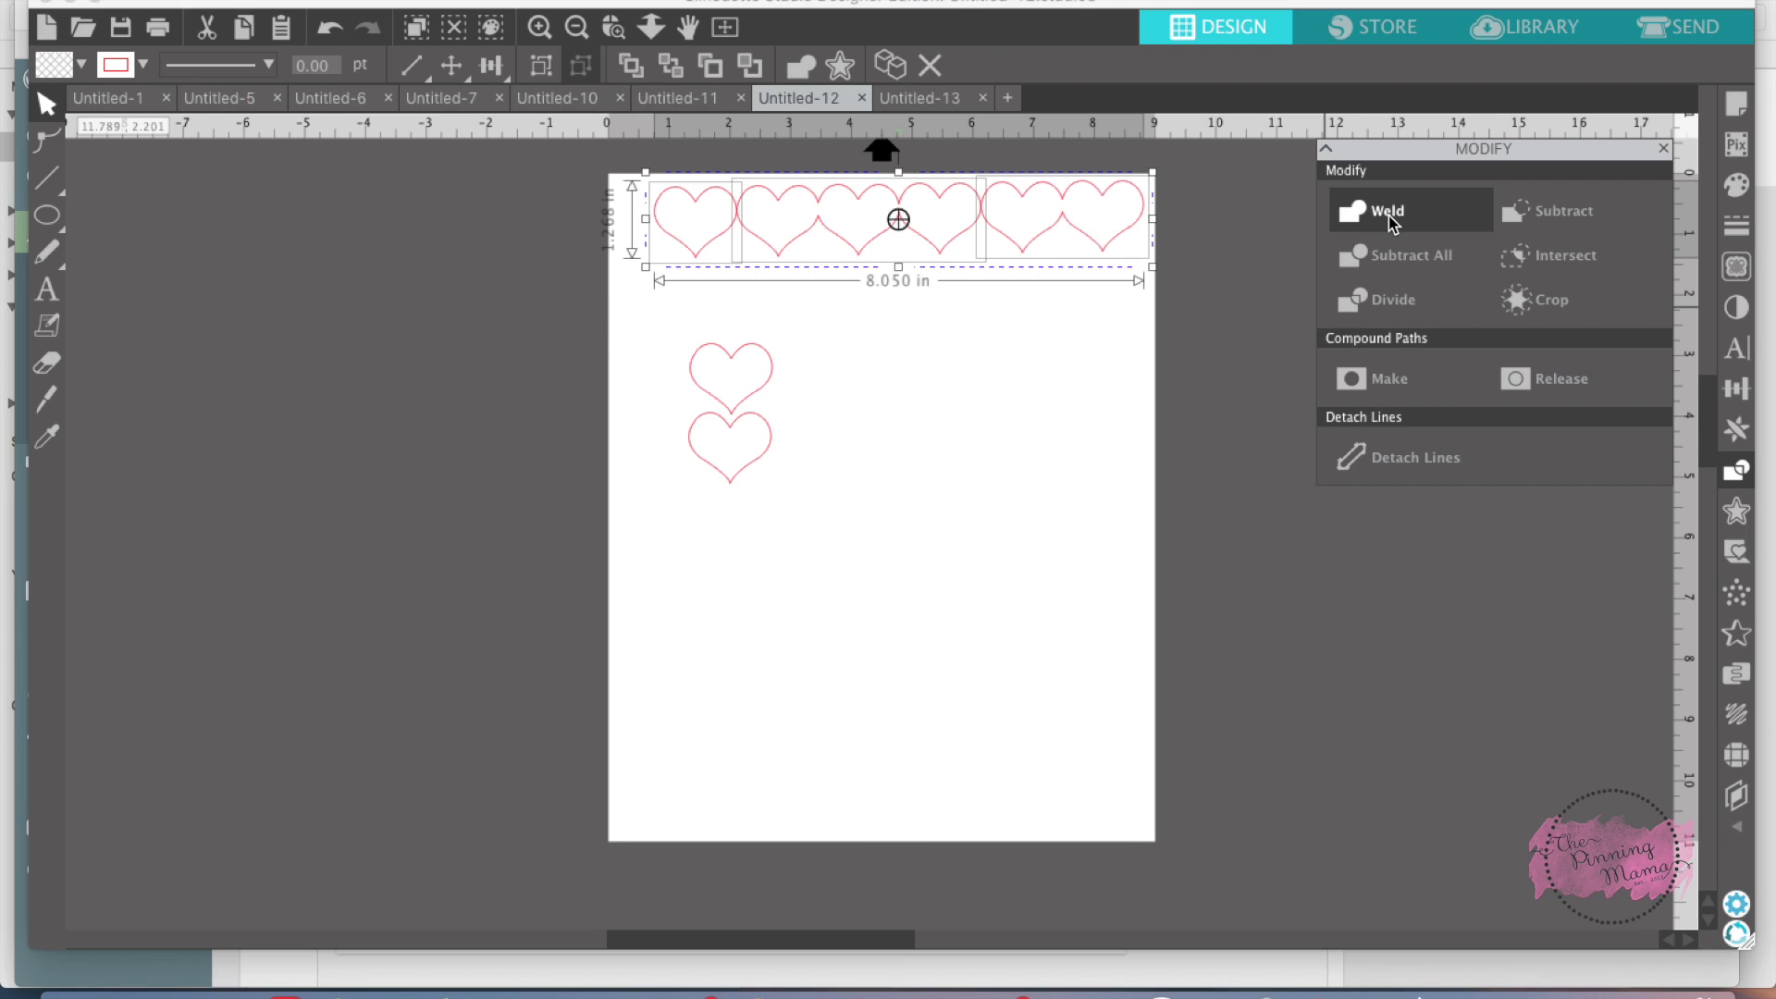
{"action": "right_click", "coordinate": [927, 226]}
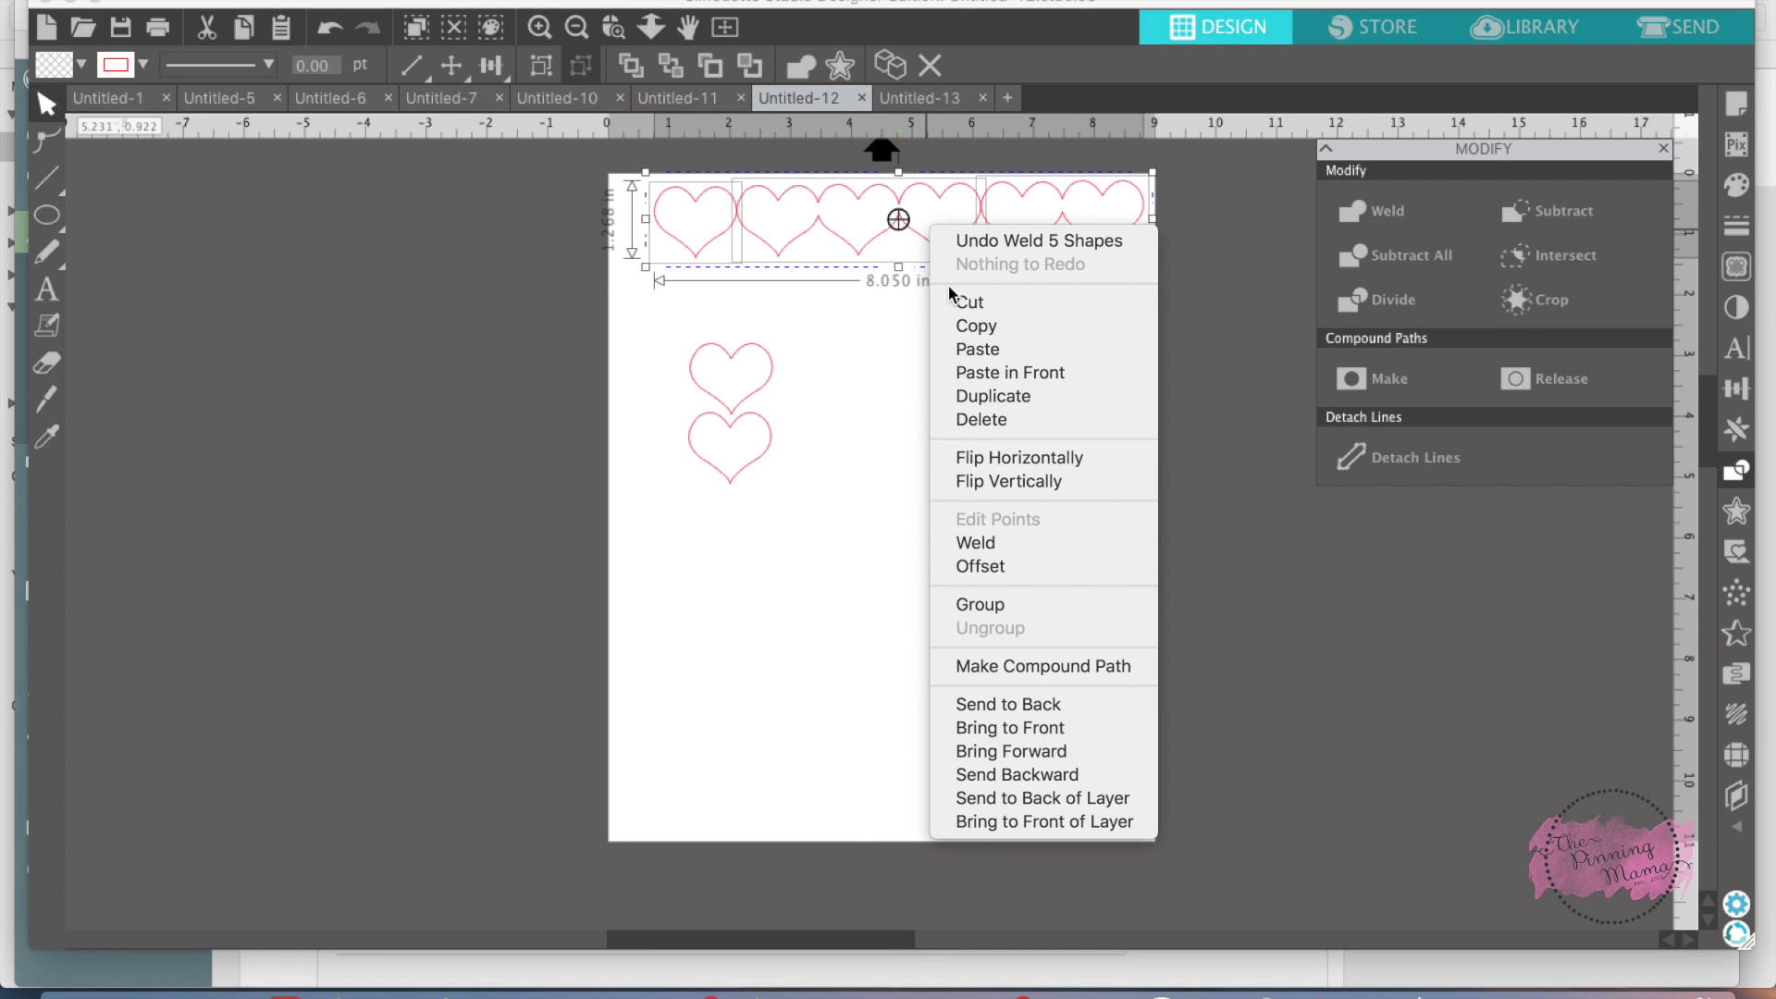
{"action": "left_click", "coordinate": [994, 624]}
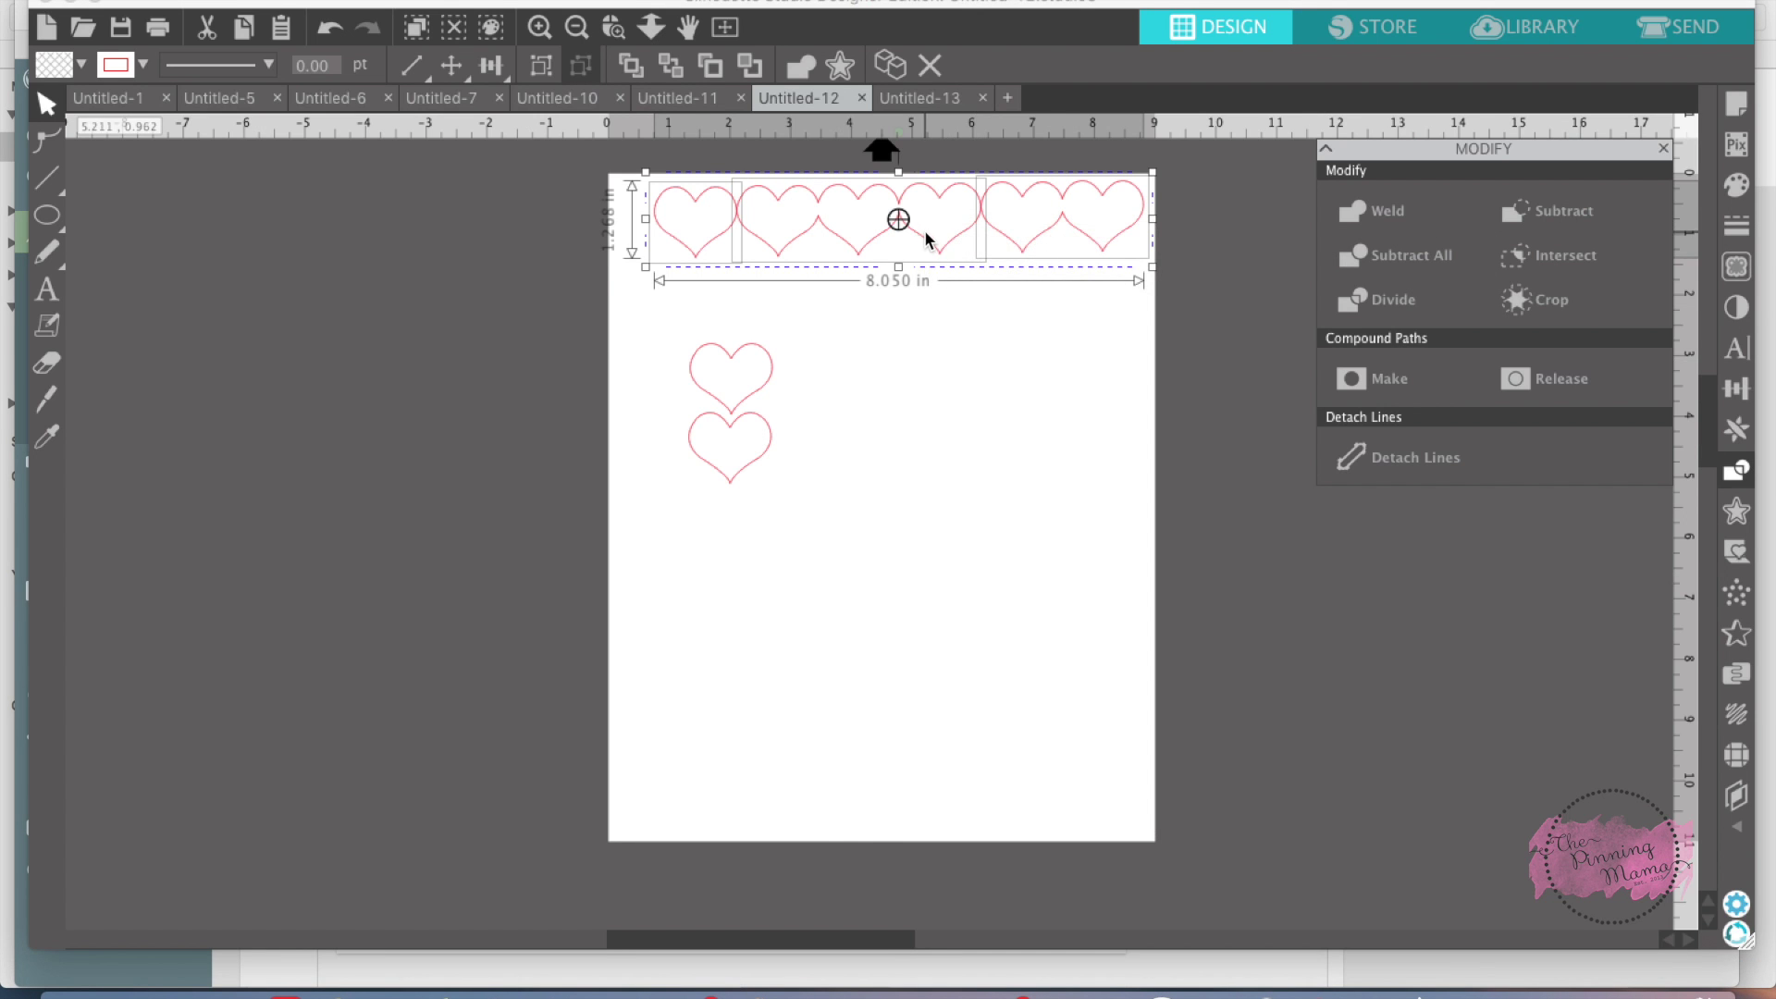
{"action": "right_click", "coordinate": [926, 238]}
{"action": "left_click", "coordinate": [1025, 611]}
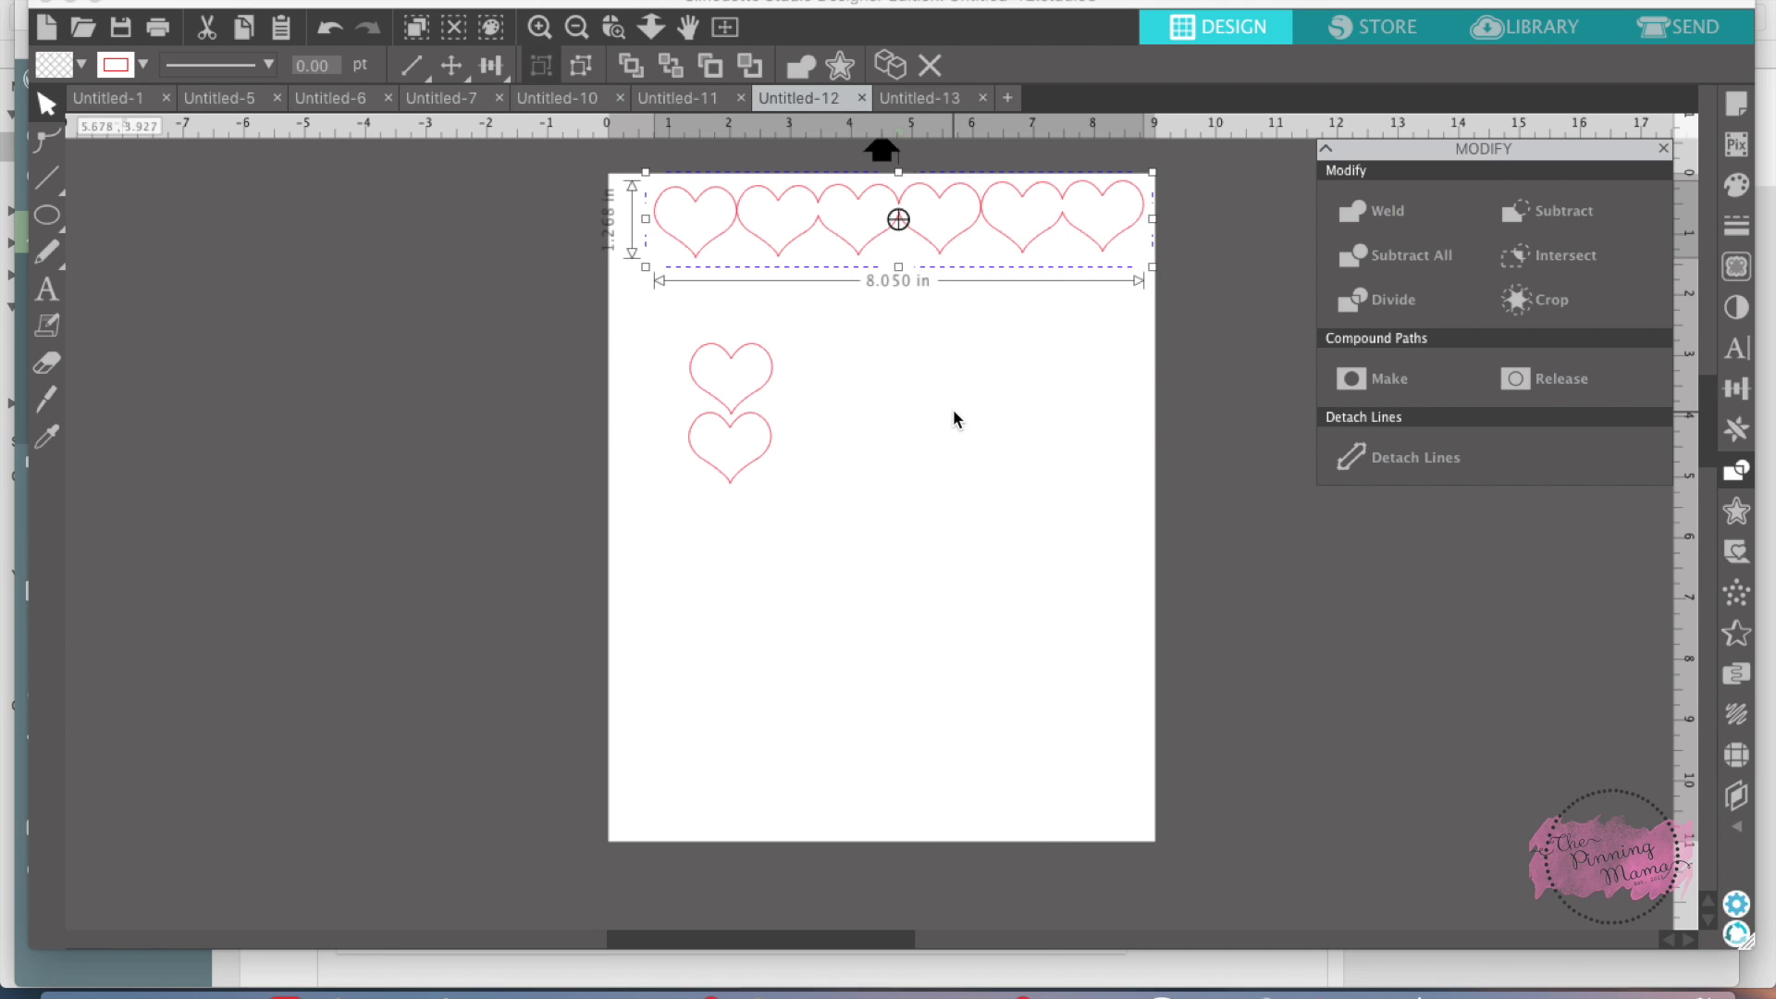
{"action": "left_click_drag", "start_coordinate": [867, 248], "coordinate": [857, 245]}
{"action": "left_click", "coordinate": [856, 242]}
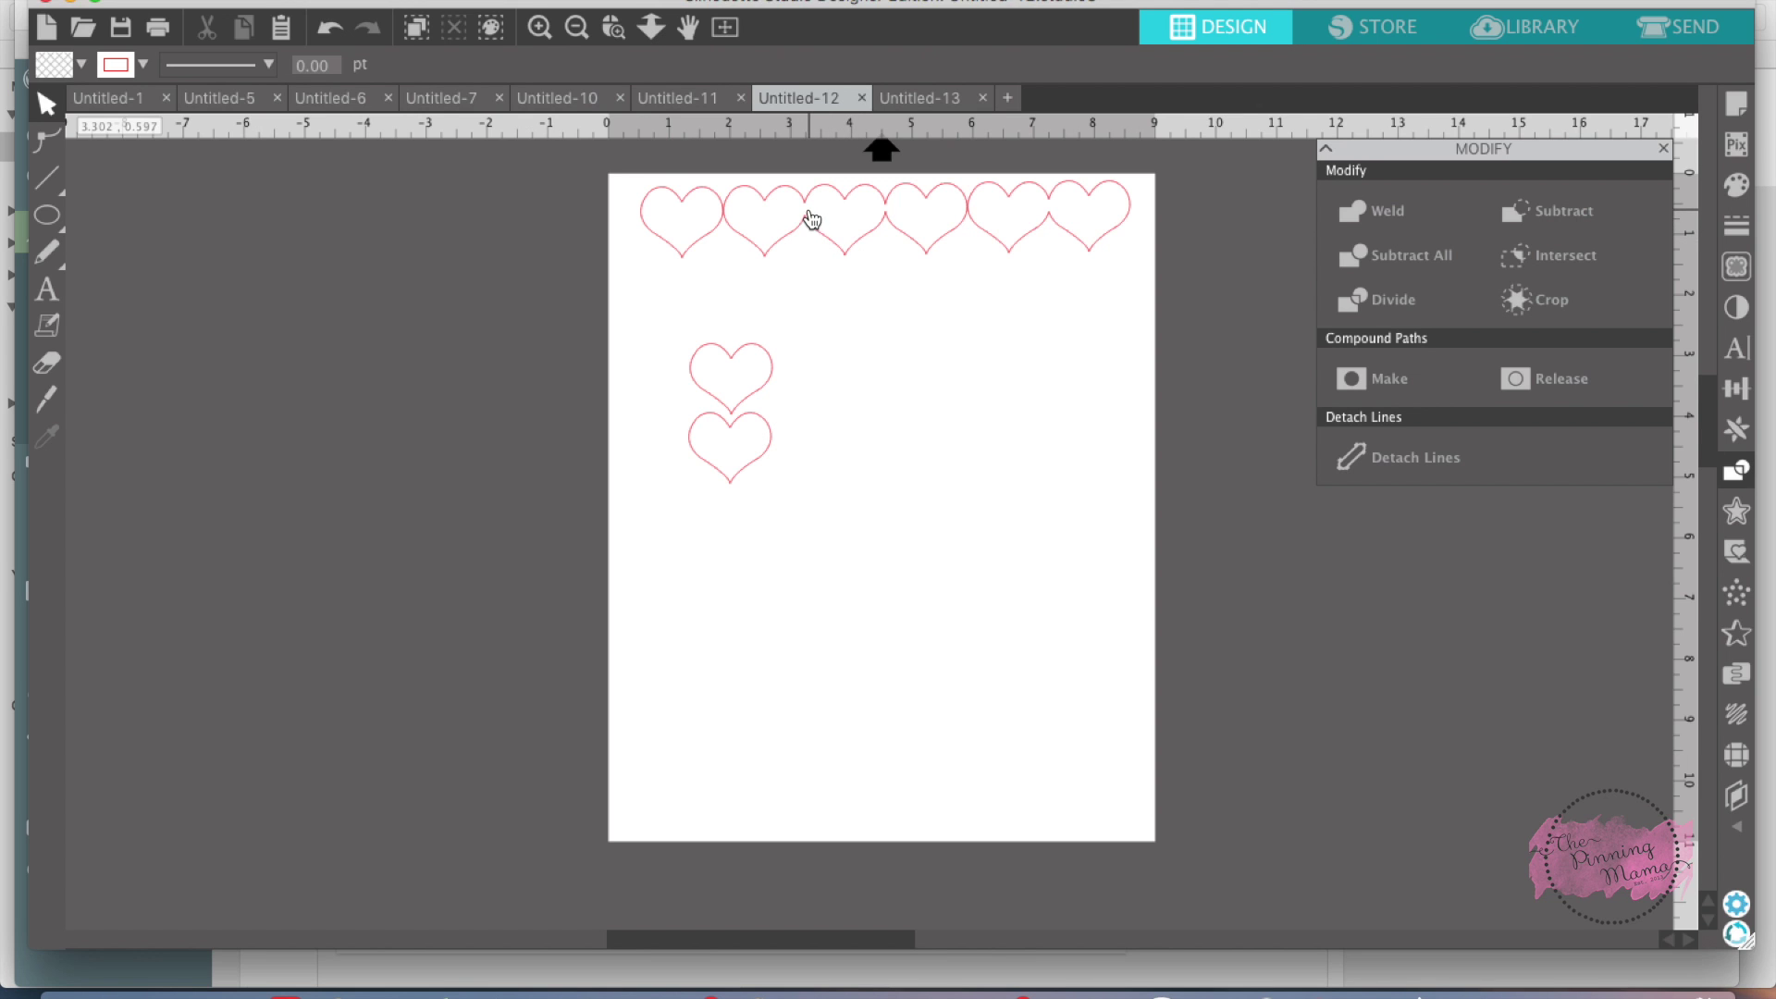
{"action": "left_click", "coordinate": [476, 102]}
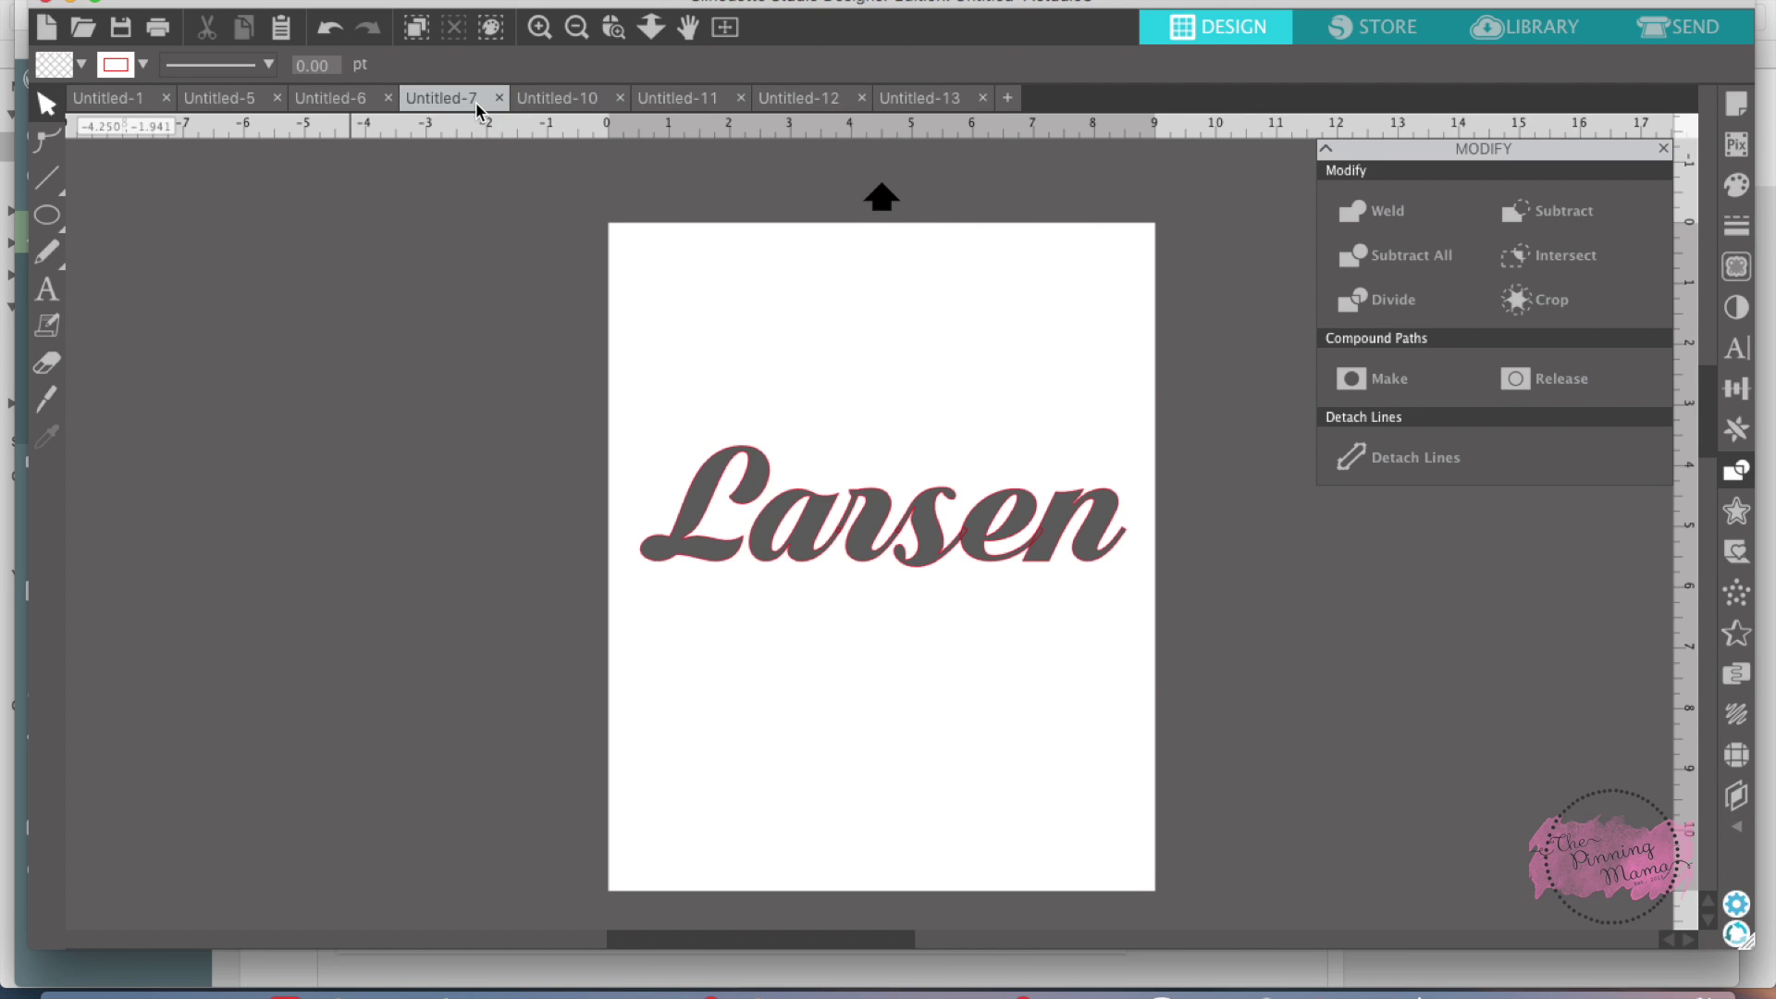
Step: Review the Dear Summer, flower and finished heart border designs, then return to Untitled-12
{"action": "left_click", "coordinate": [557, 103]}
{"action": "left_click", "coordinate": [668, 100]}
{"action": "left_click", "coordinate": [326, 104]}
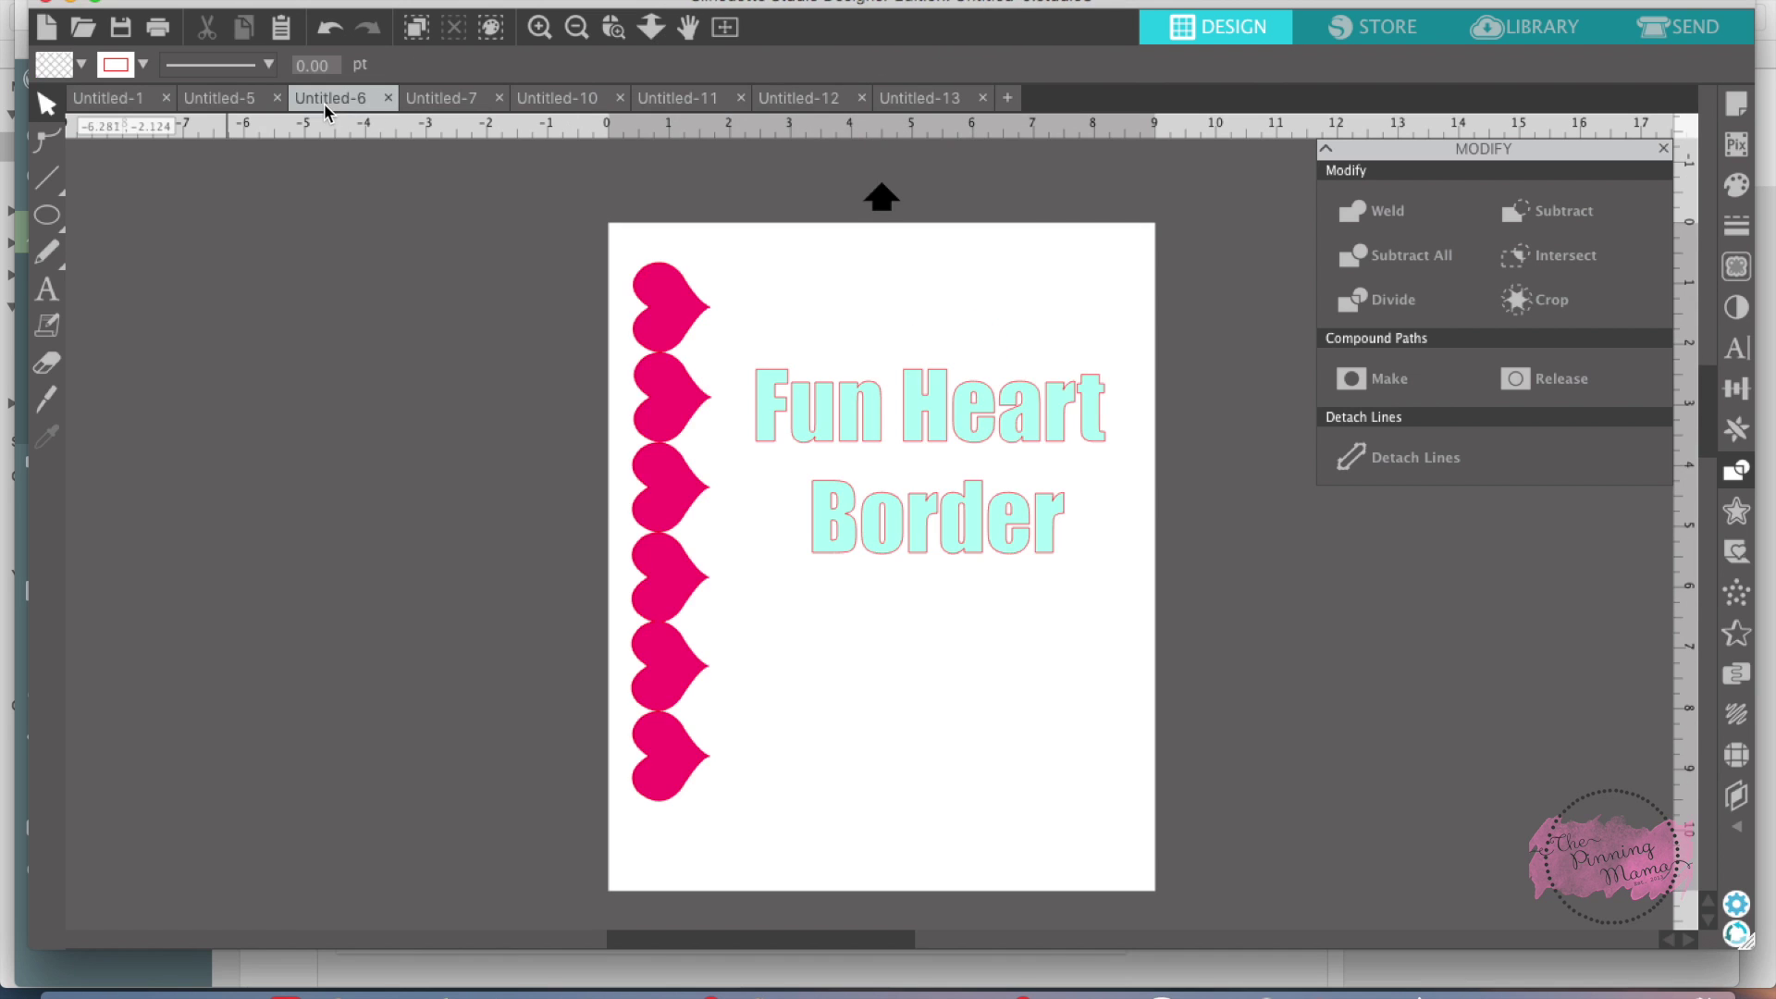
{"action": "left_click", "coordinate": [679, 756]}
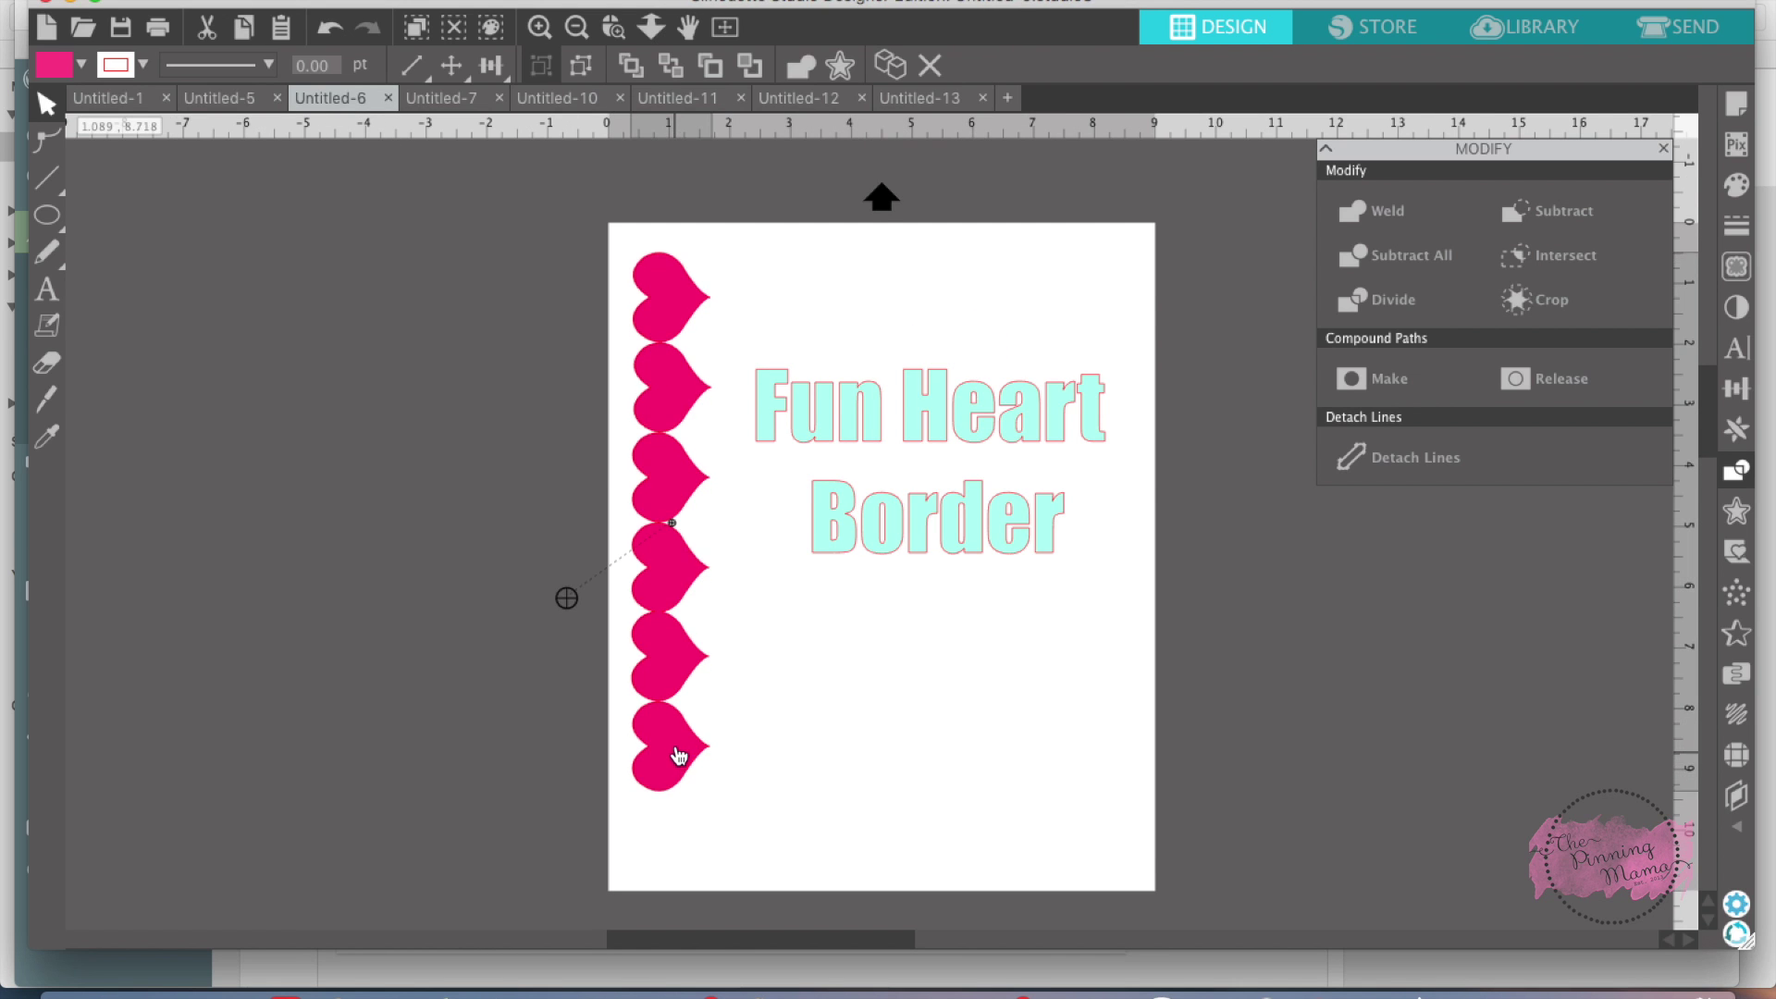
{"action": "left_click_drag", "start_coordinate": [680, 755], "coordinate": [671, 760]}
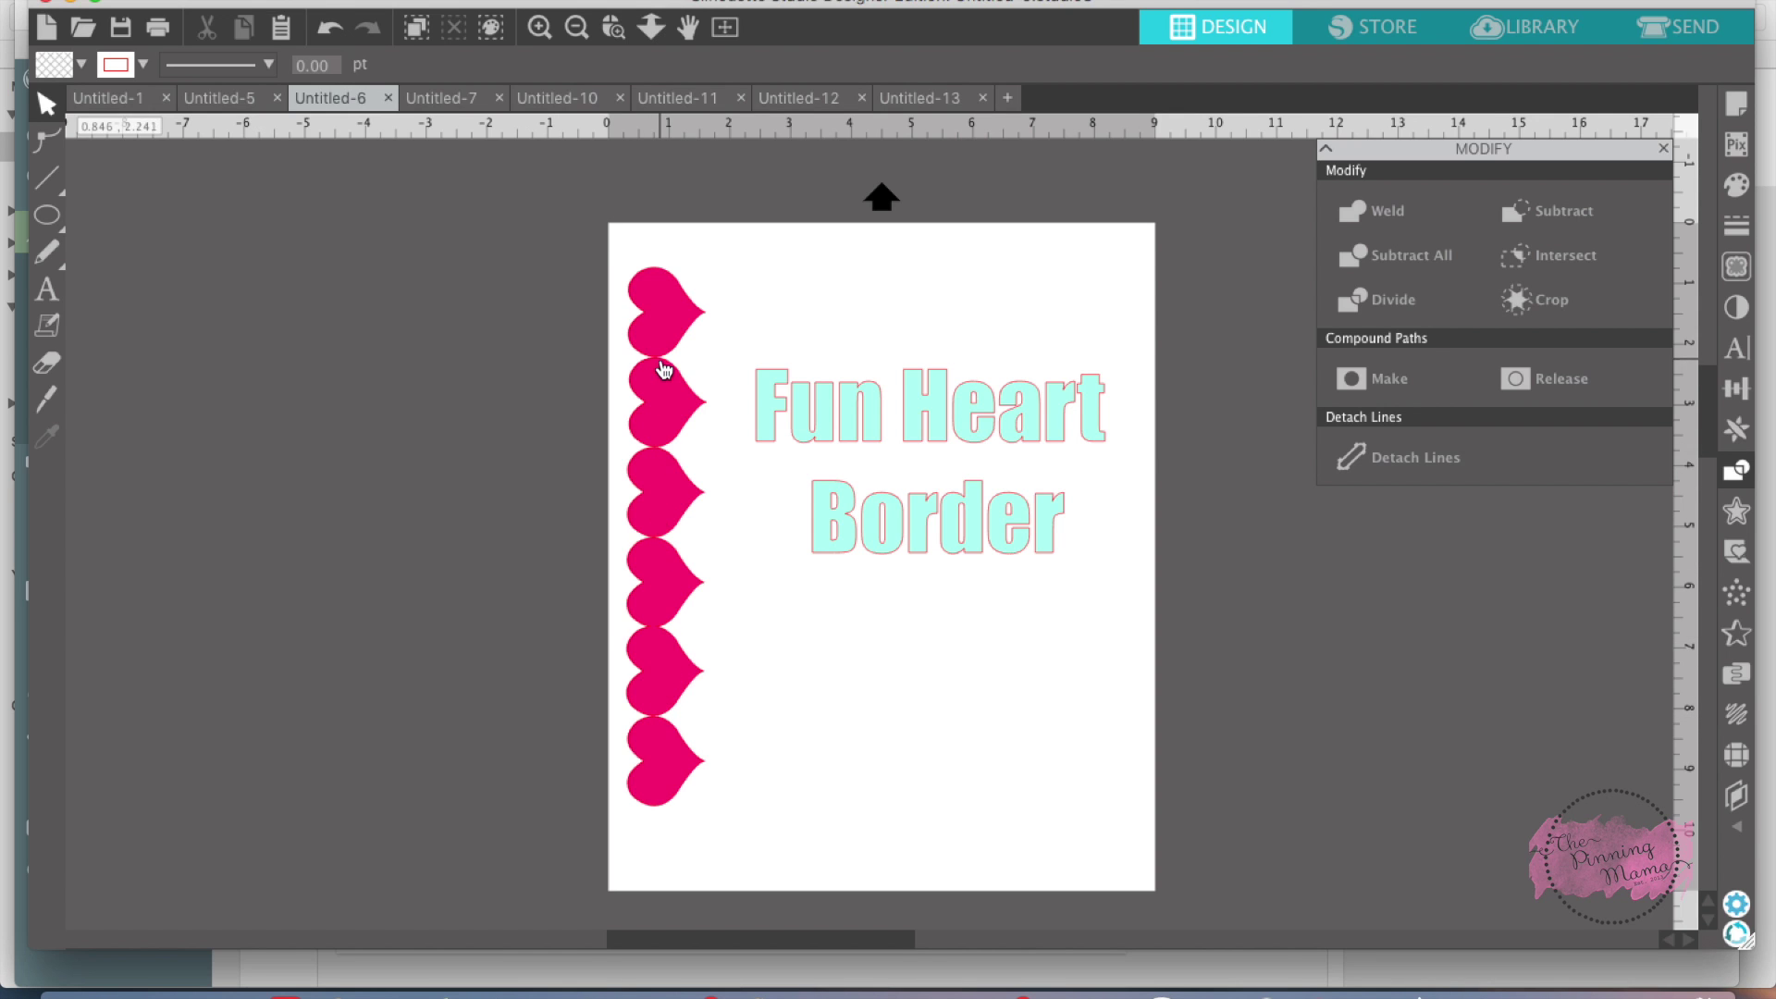
{"action": "left_click", "coordinate": [954, 102]}
{"action": "left_click", "coordinate": [825, 98]}
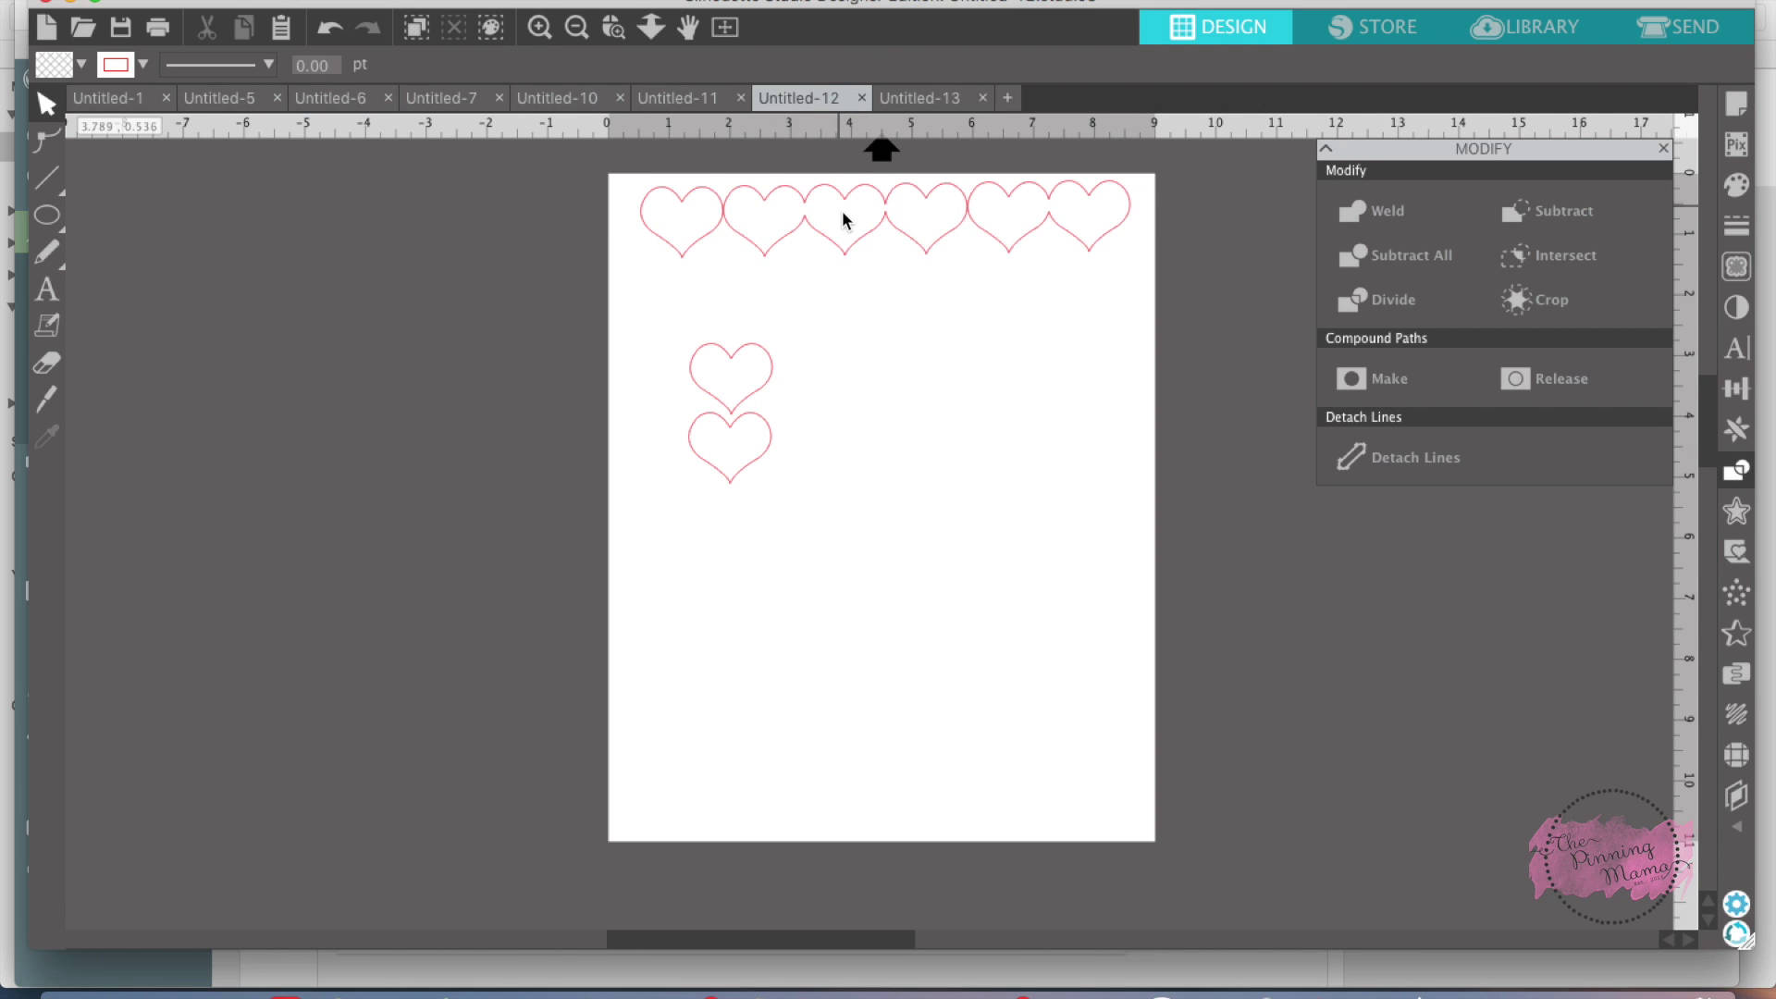
Step: Fill the welded heart row with hot pink
{"action": "left_click", "coordinate": [855, 242]}
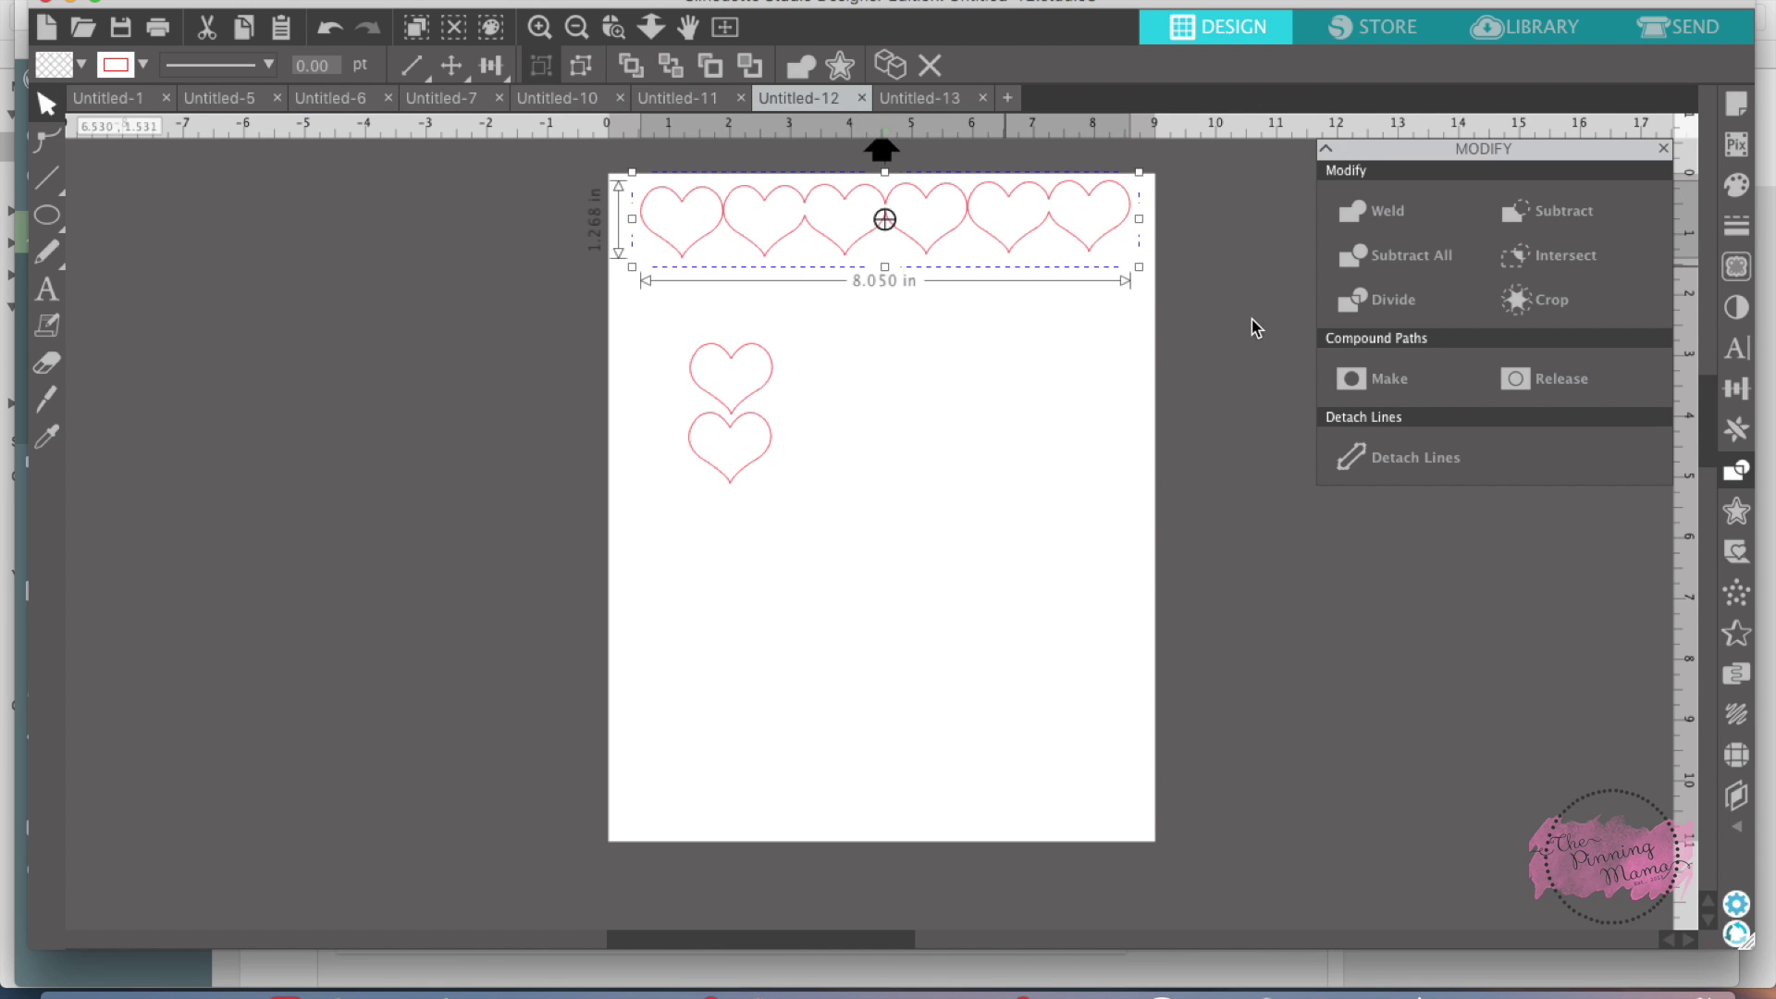
{"action": "left_click", "coordinate": [1736, 185]}
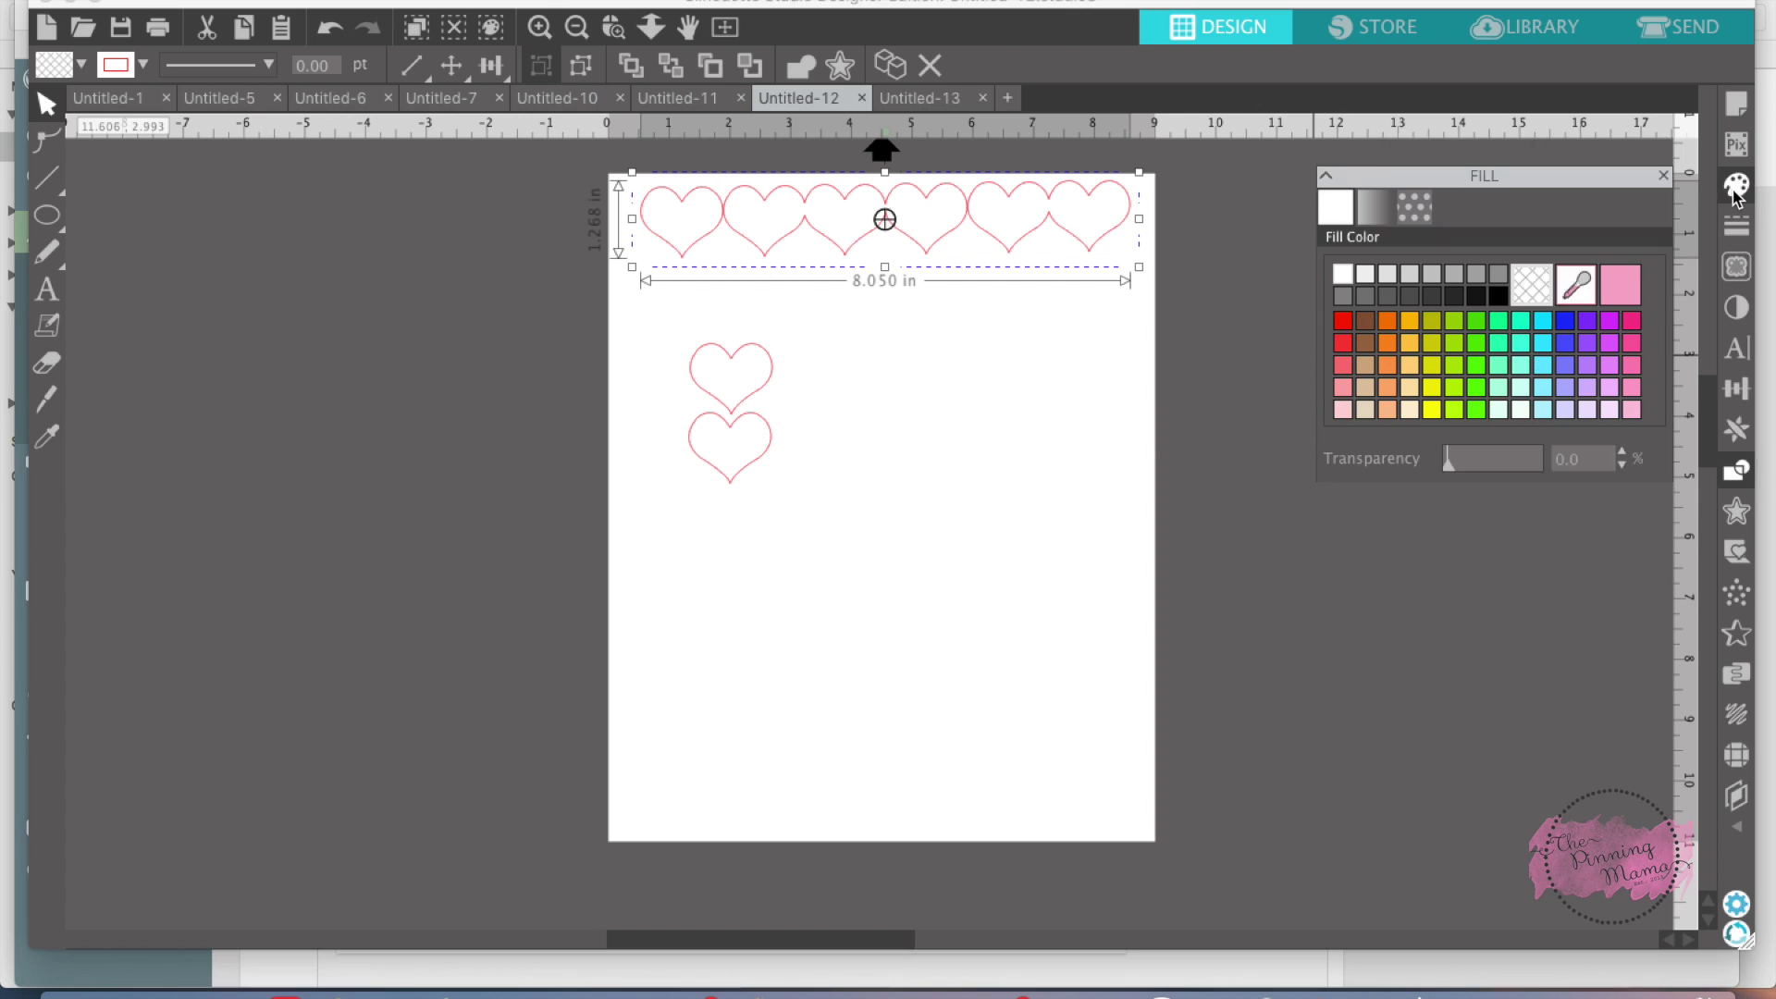
{"action": "left_click", "coordinate": [1632, 294]}
{"action": "left_click", "coordinate": [1077, 379]}
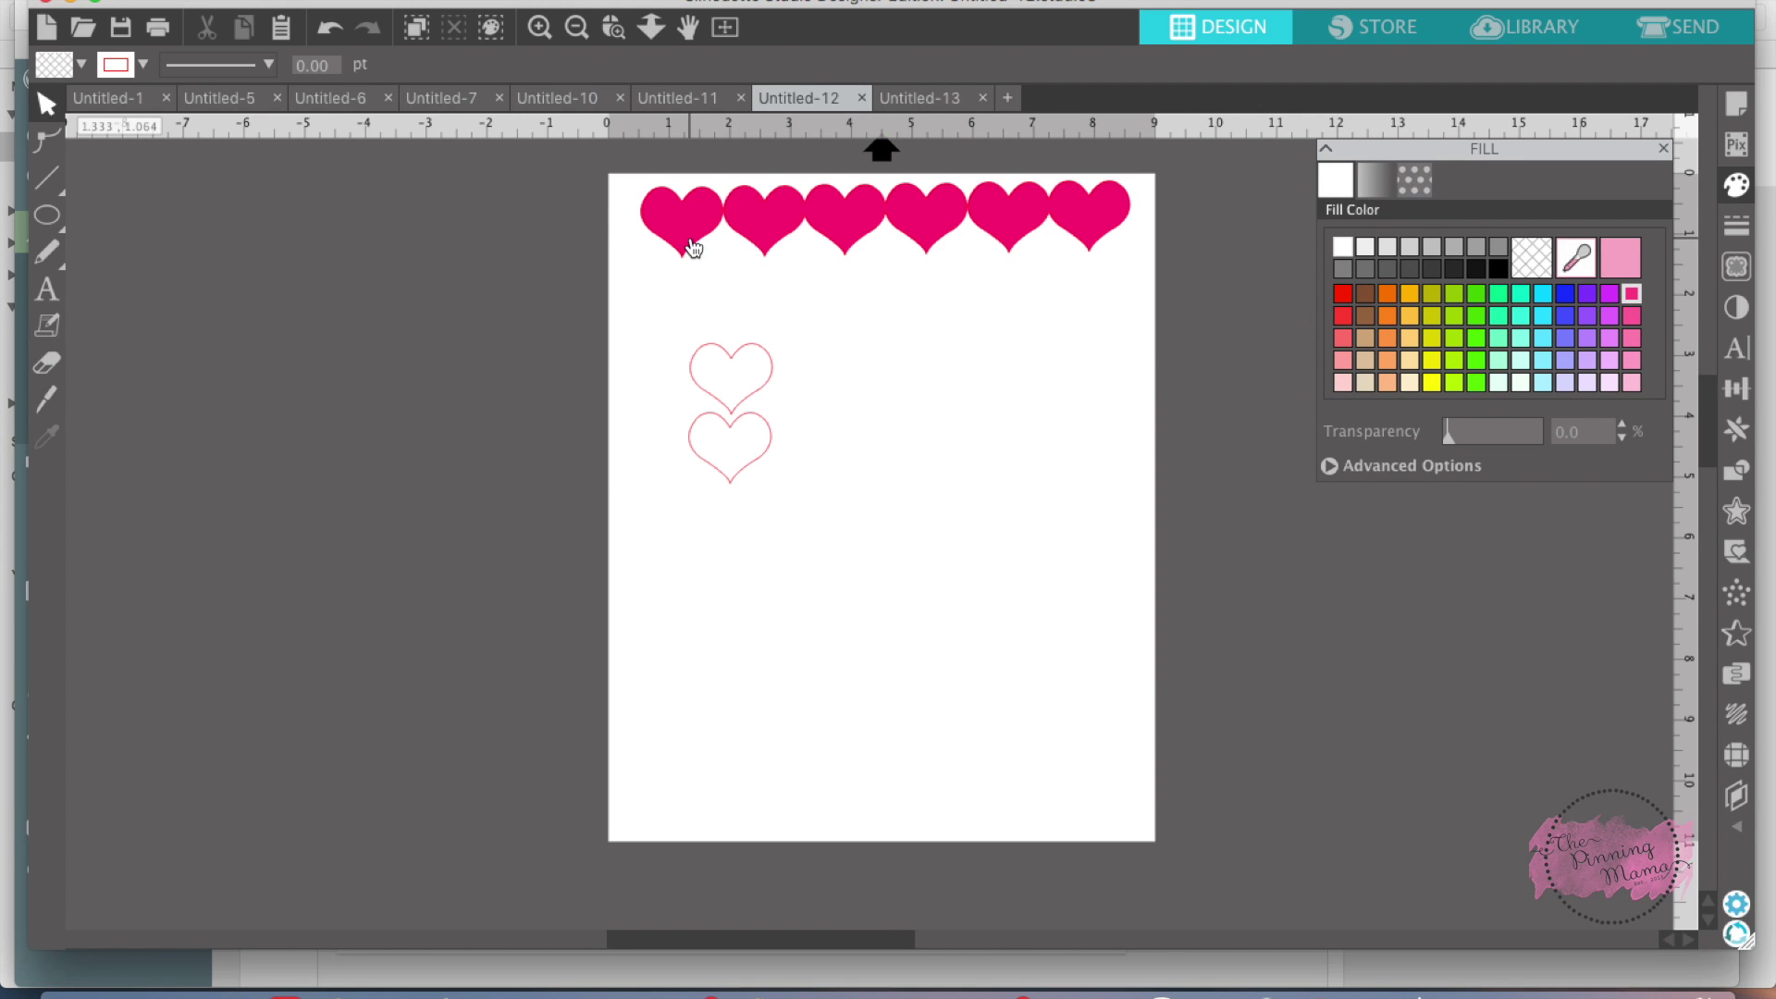
Step: Rotate the pink heart row 90° into a vertical column along the page's right edge
{"action": "mouse_move", "coordinate": [860, 231]}
{"action": "left_mouse_down"}
{"action": "mouse_move", "coordinate": [862, 266]}
{"action": "mouse_move", "coordinate": [845, 232]}
{"action": "left_mouse_up"}
{"action": "left_click", "coordinate": [828, 254]}
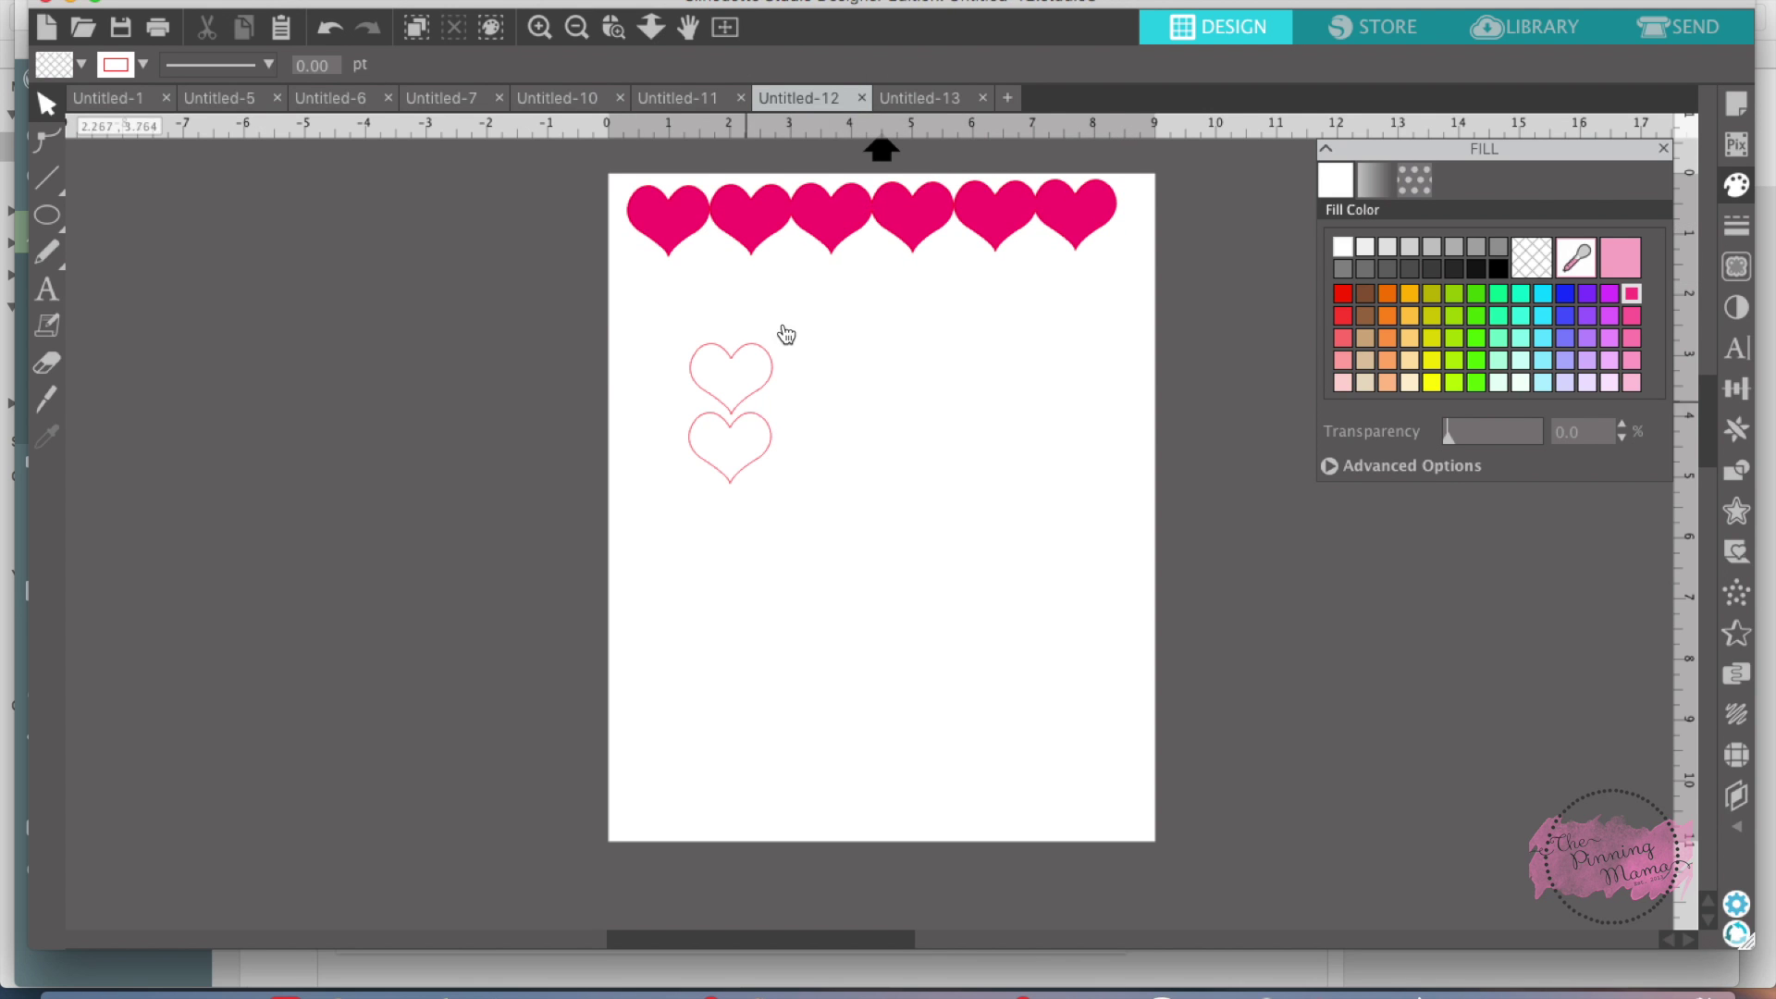
{"action": "left_click_drag", "start_coordinate": [955, 217], "coordinate": [1038, 399]}
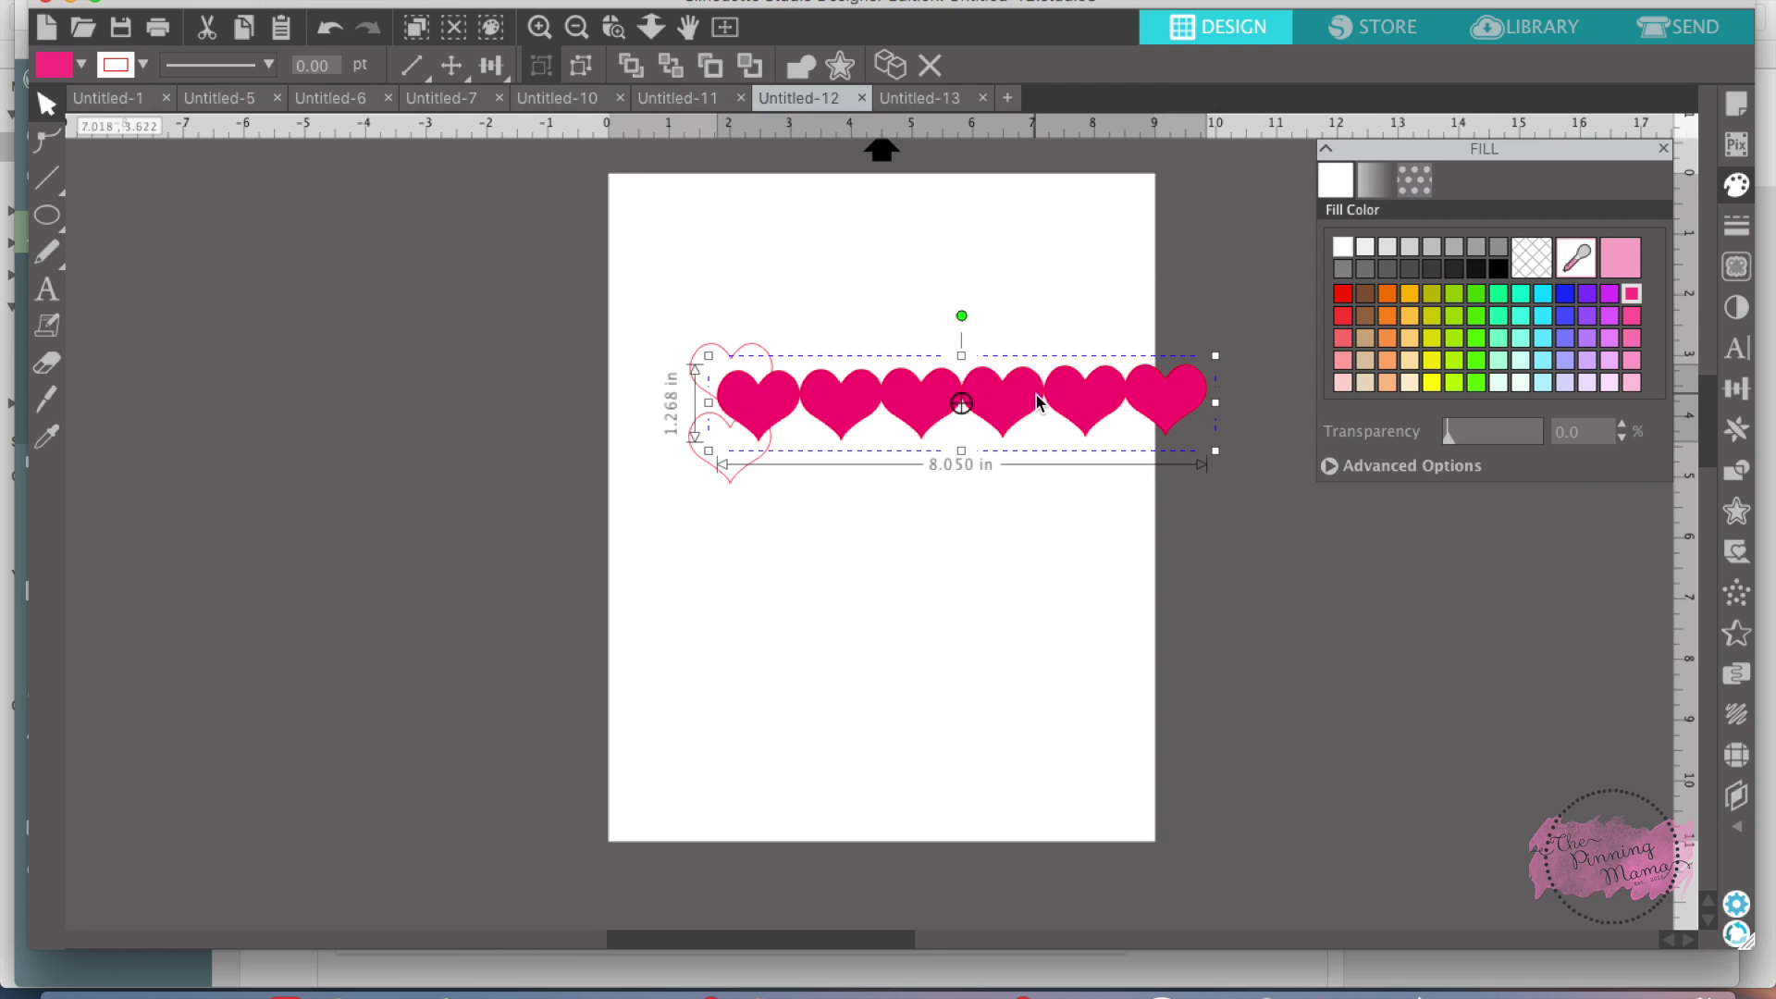
{"action": "left_click_drag", "start_coordinate": [963, 319], "coordinate": [1144, 458]}
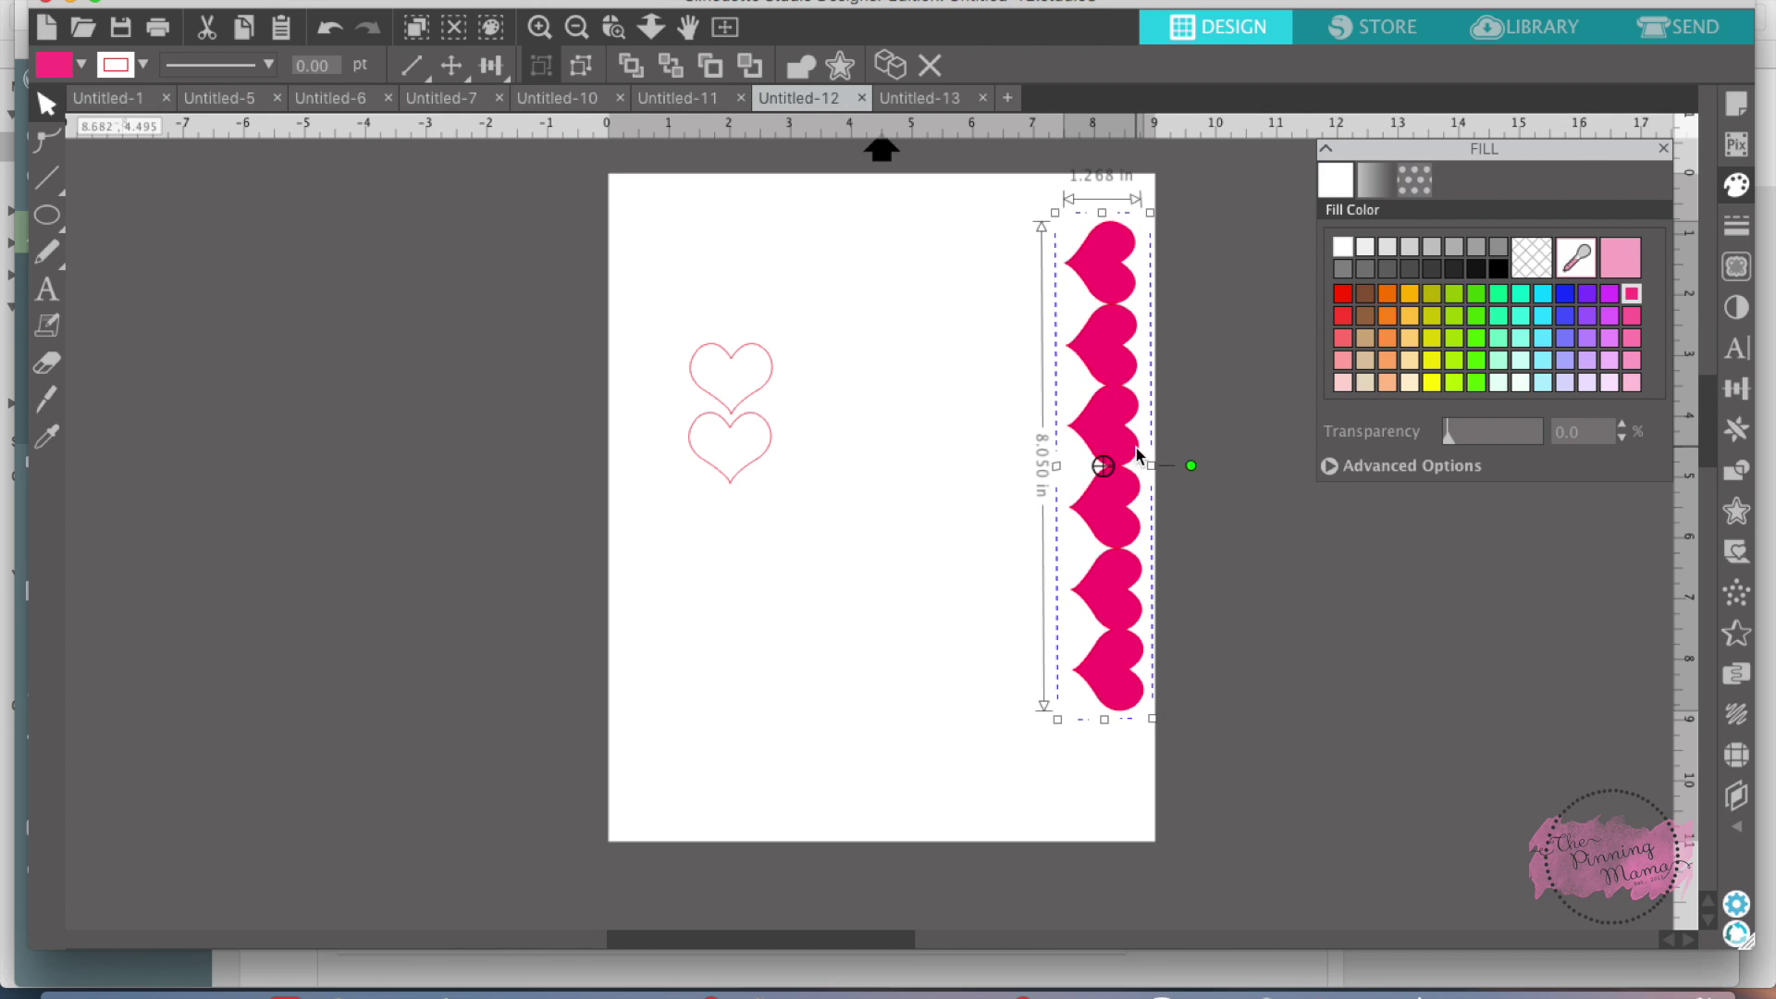
{"action": "left_click", "coordinate": [900, 424]}
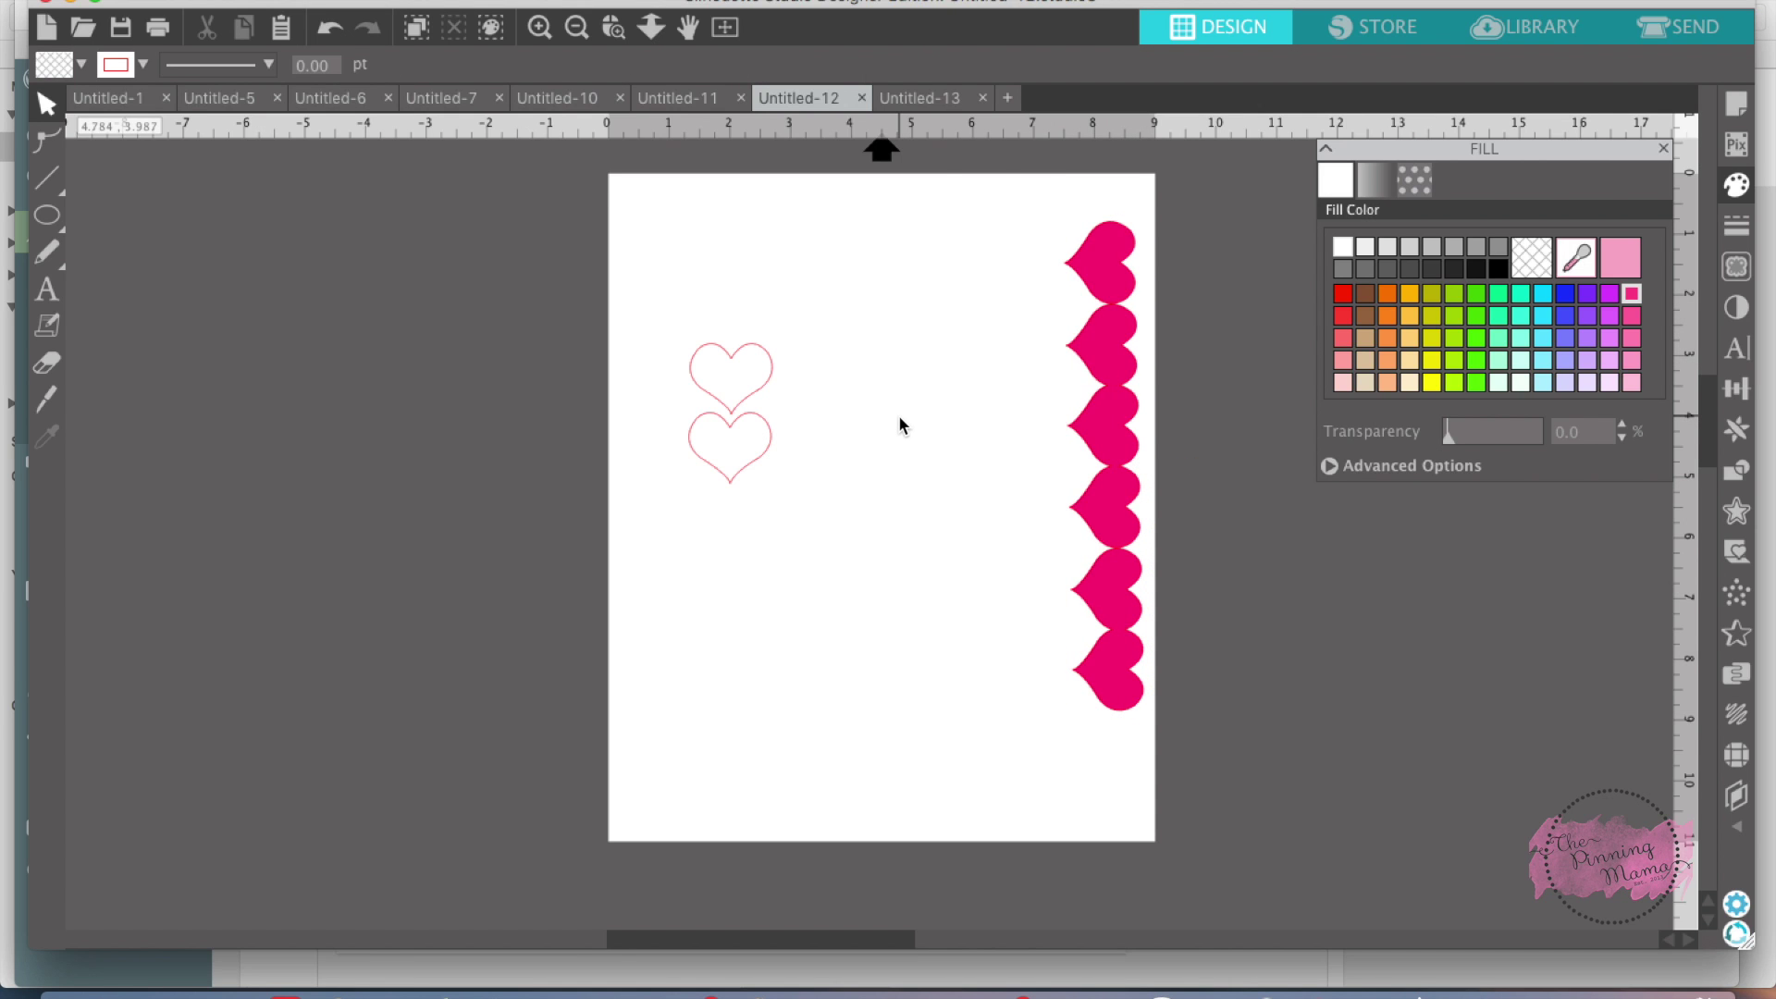